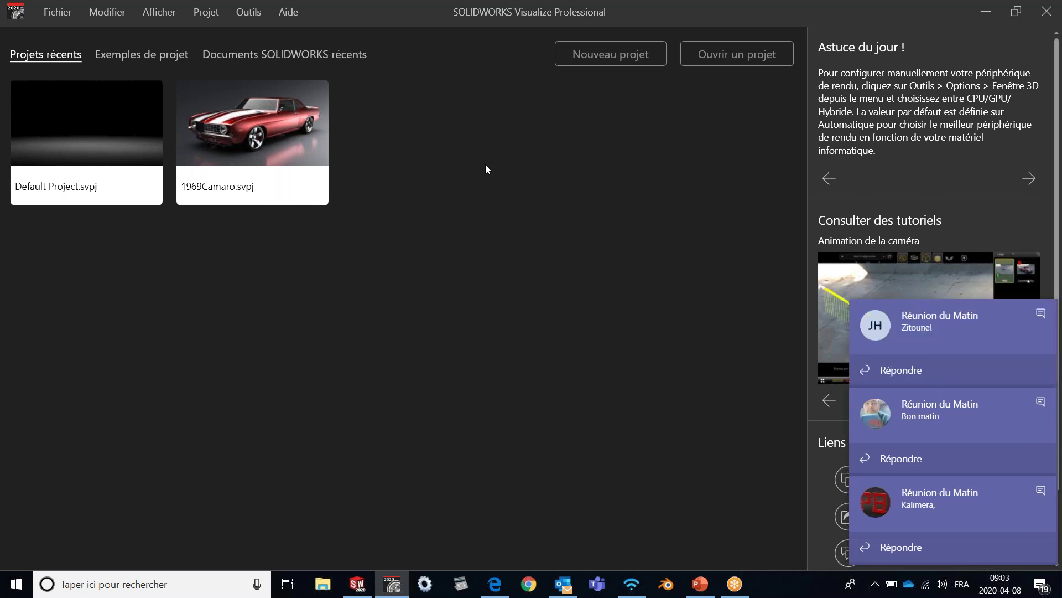
- Dismiss the chat notifications and quit Microsoft Teams from its background icon
left_click(878, 586)
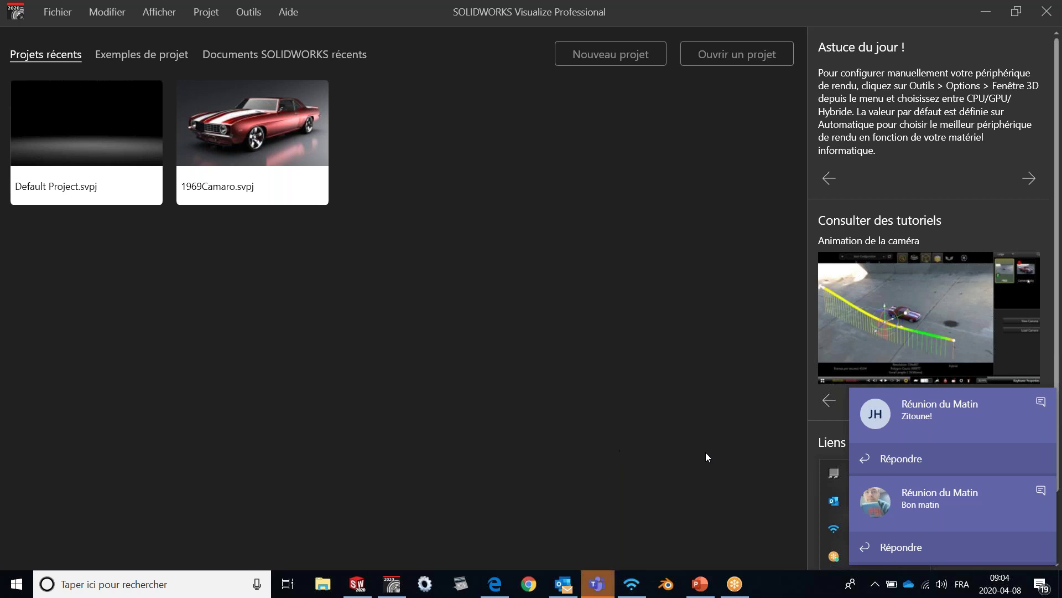
left_click(1041, 402)
left_click(1041, 490)
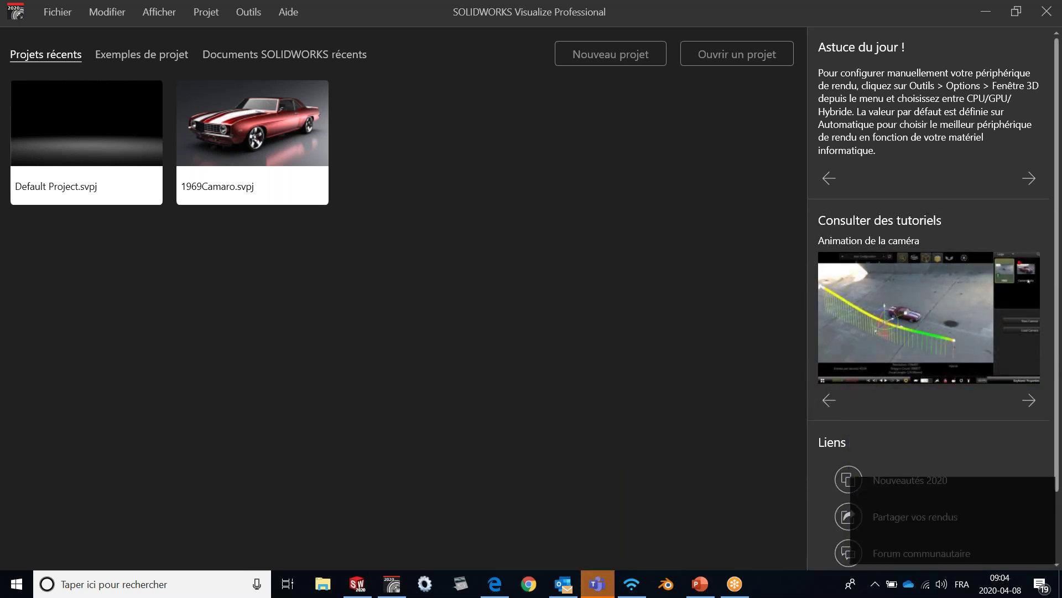
left_click(874, 584)
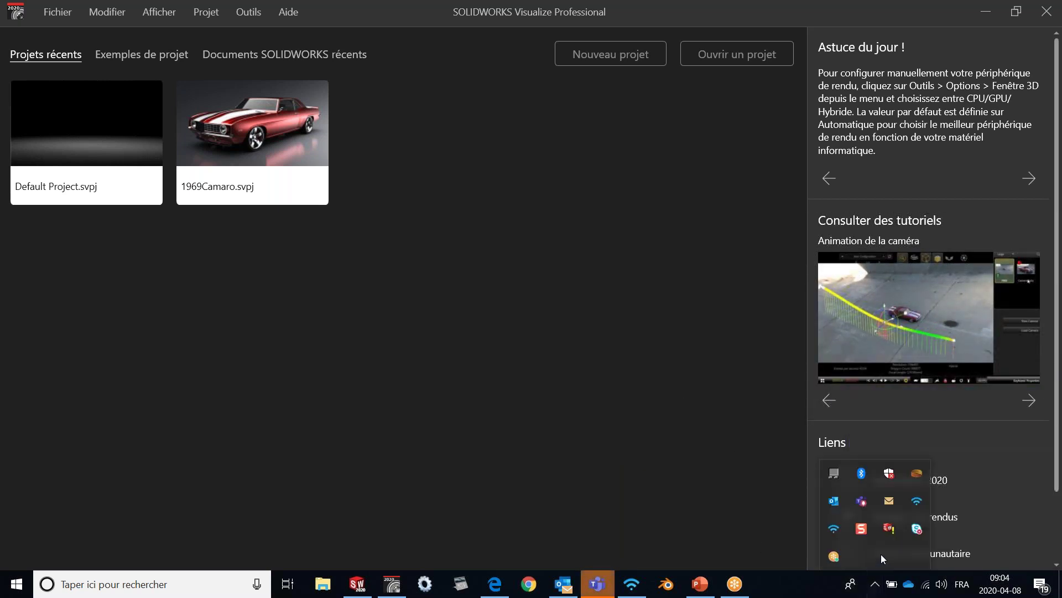
right_click(863, 503)
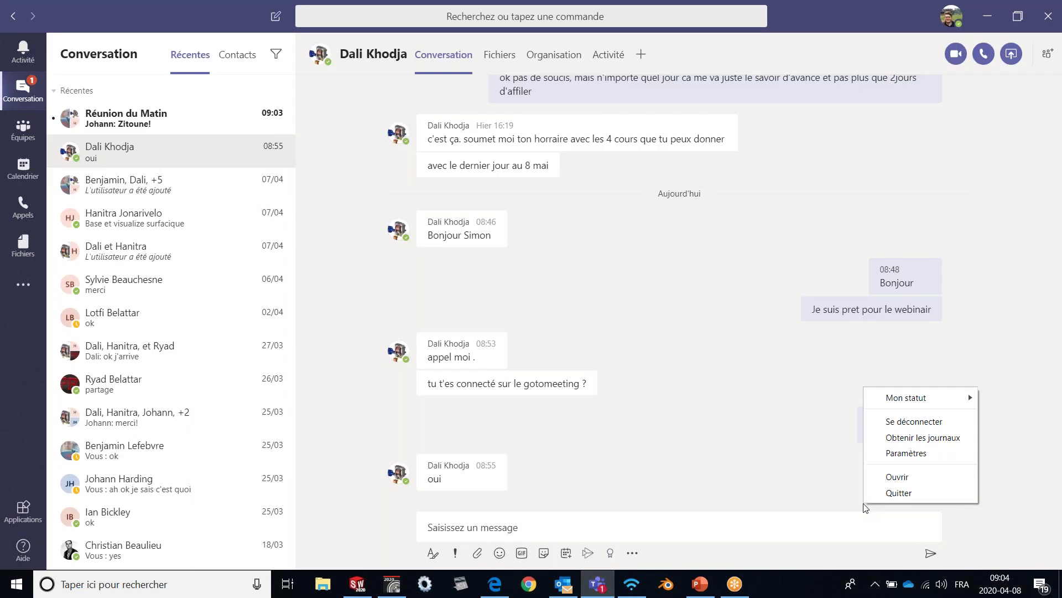
left_click(899, 492)
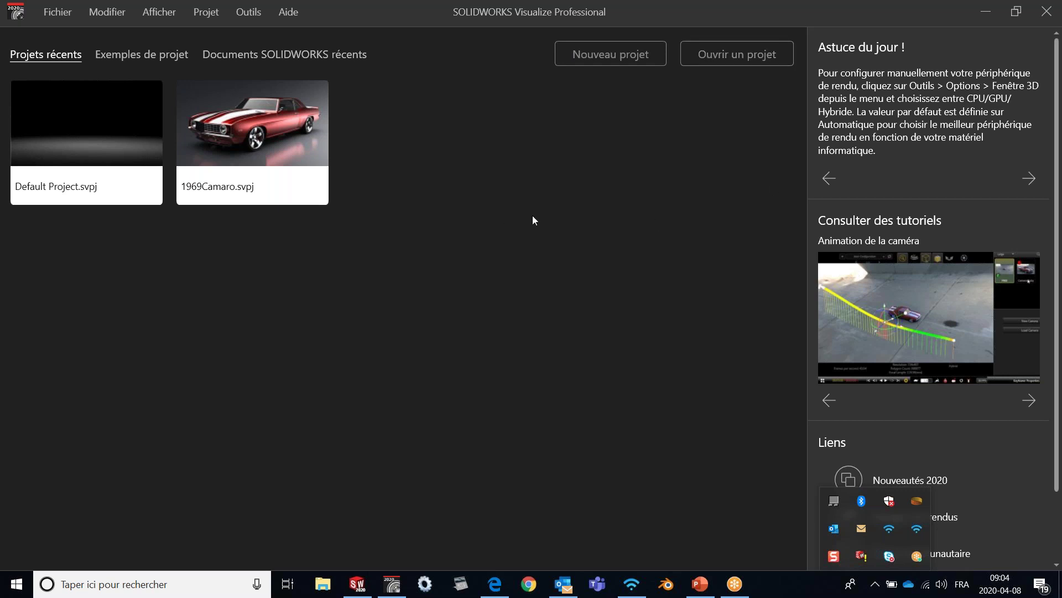
- Open the recent project Default Project.svpj and show its list of models
mouse_move(86, 138)
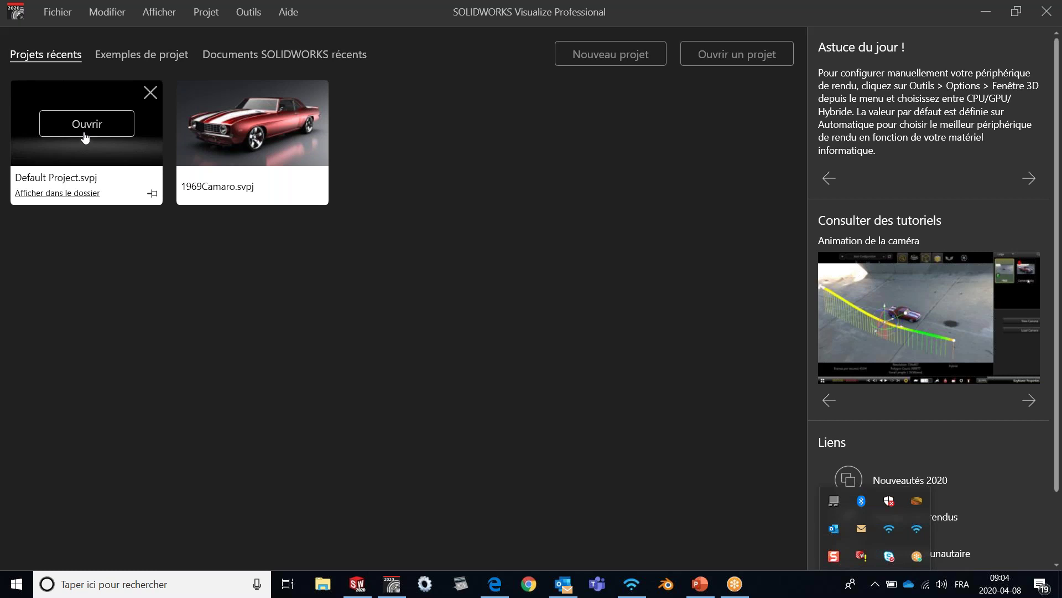
left_click(69, 123)
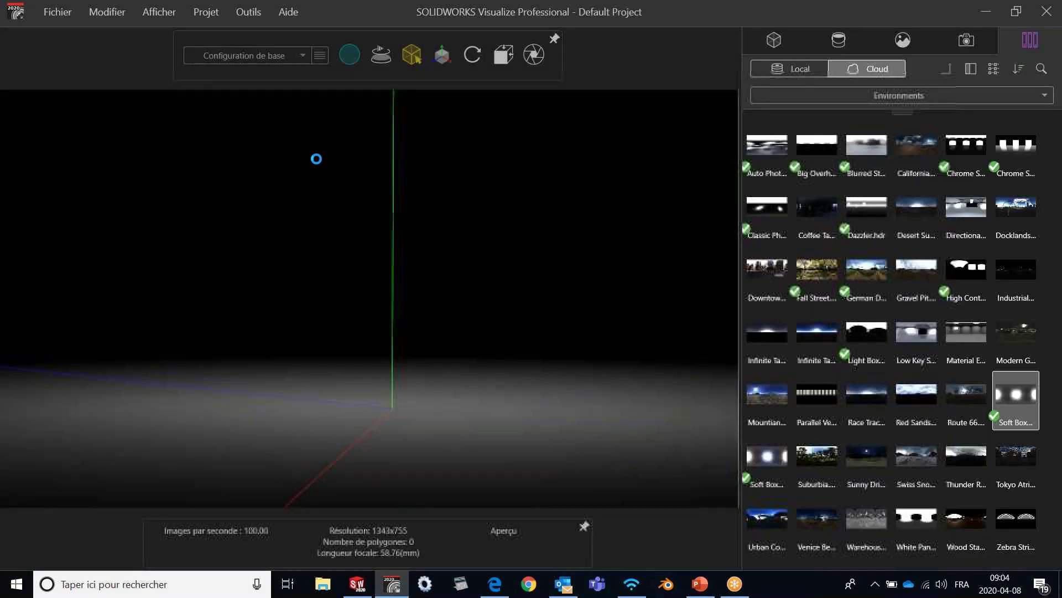
left_click(781, 38)
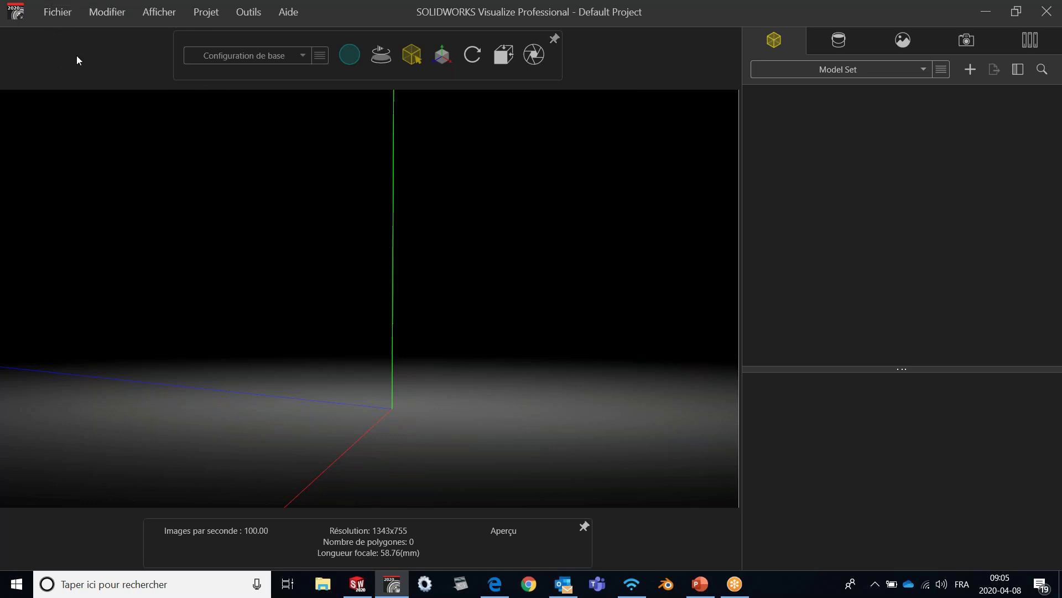
- Choose the SOLIDWORKS assembly Flashlight_& from the Exploded_View folder for import into the project
left_click(58, 12)
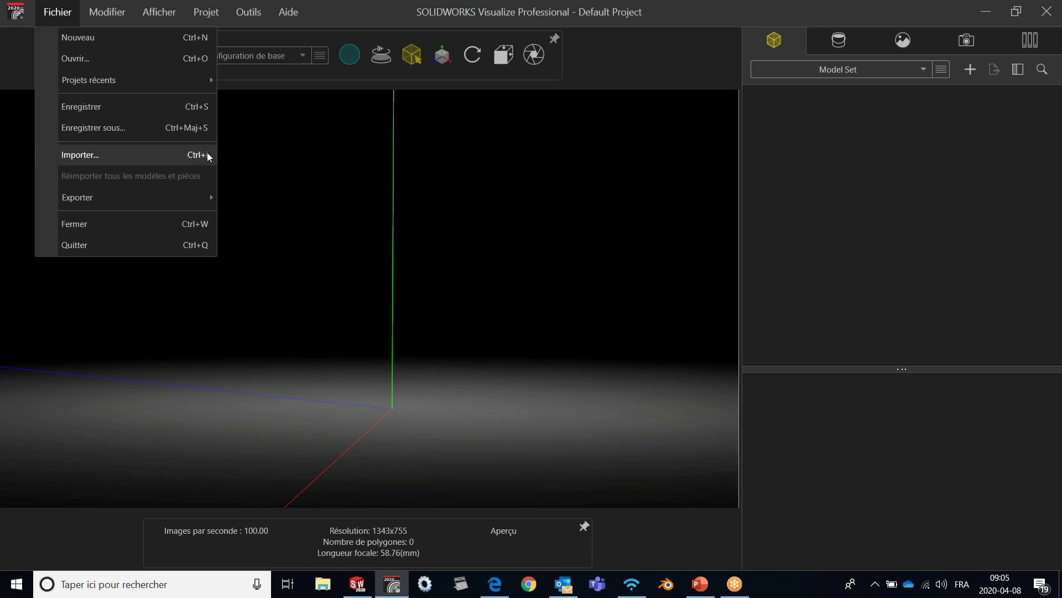
left_click(174, 155)
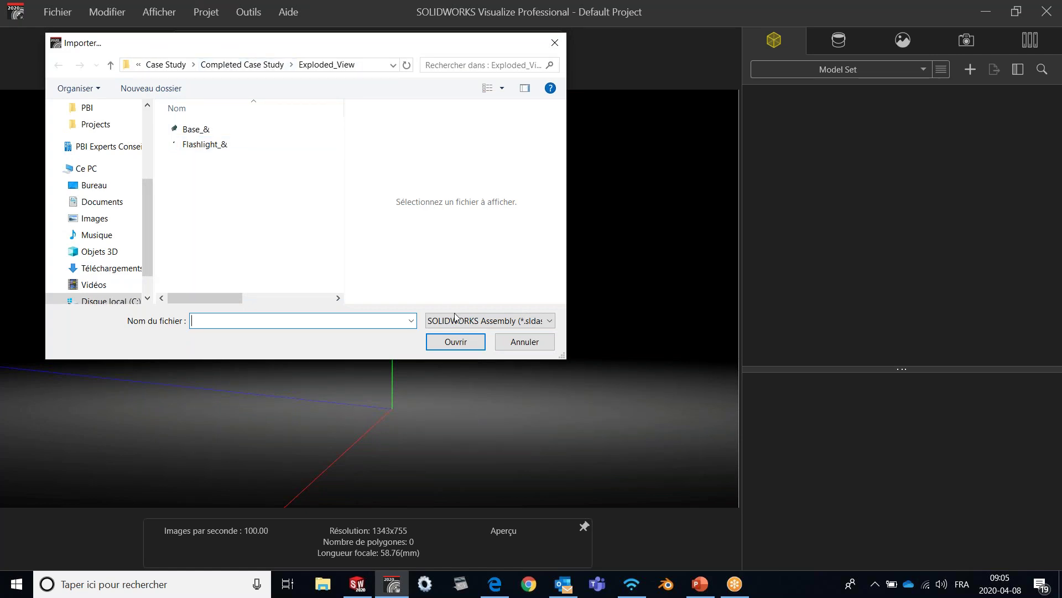
left_click(470, 321)
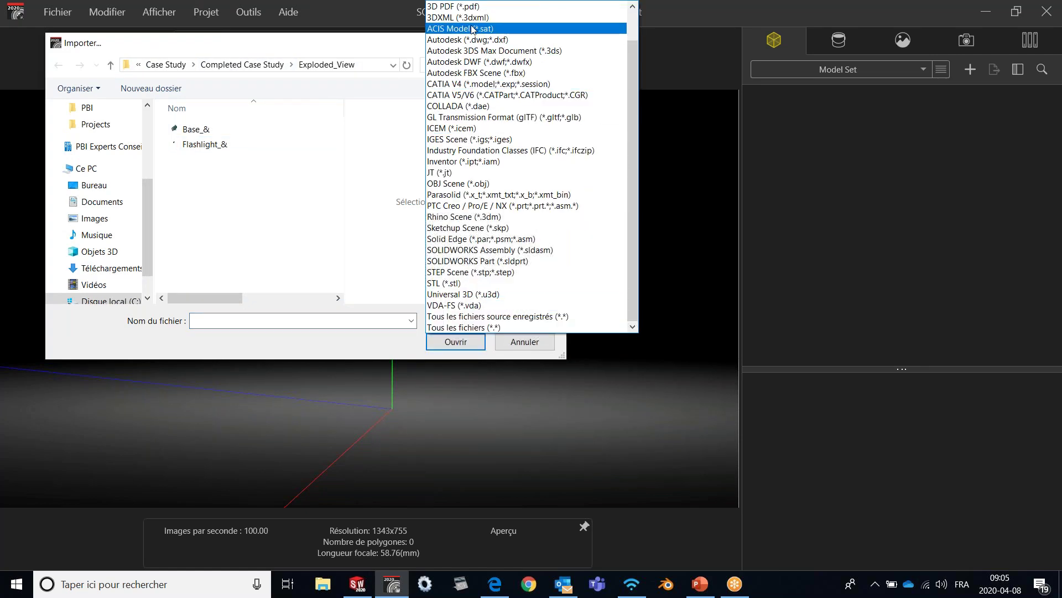
left_click(477, 250)
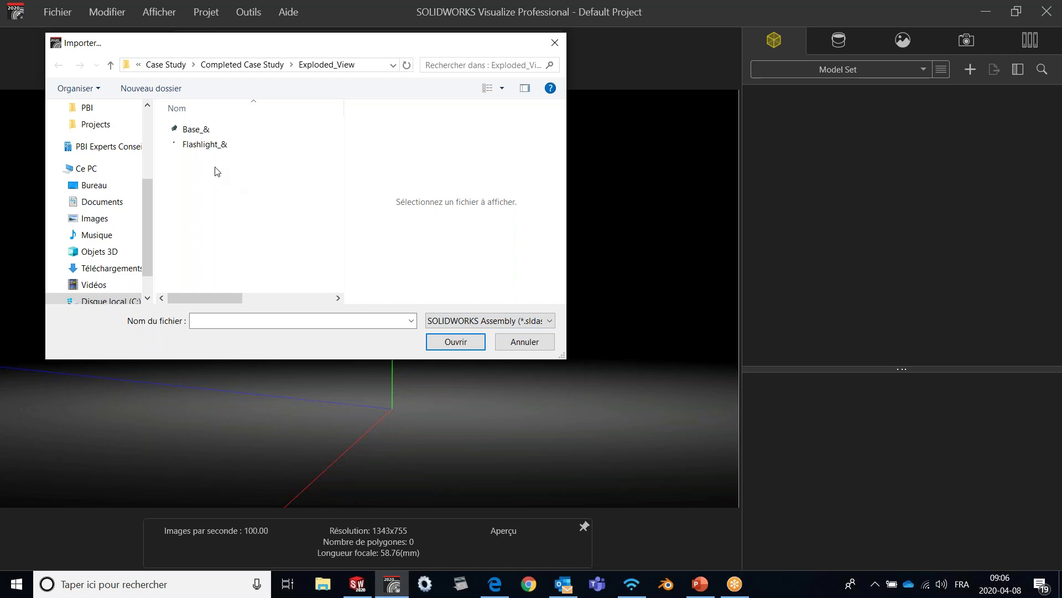
left_click(215, 148)
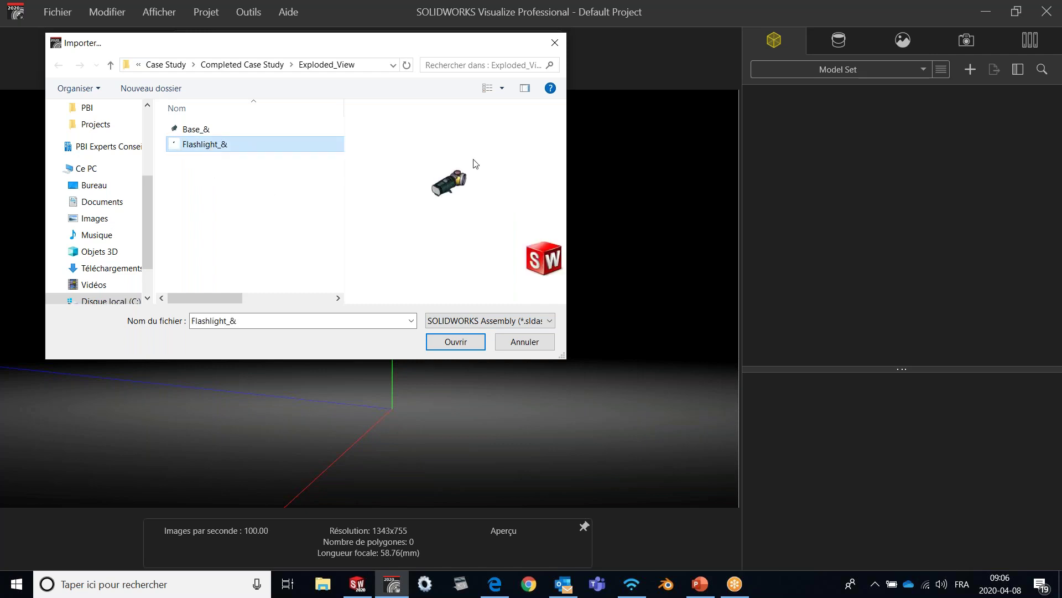
left_click(456, 341)
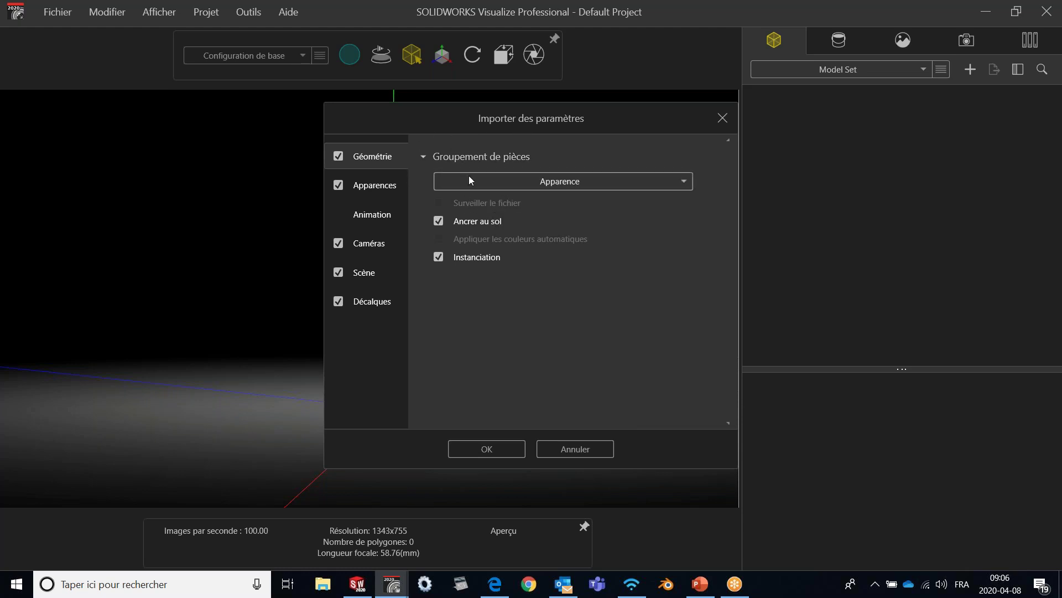
- Import the flashlight with part grouping set to Apparence, after trying the Automatique grouping
left_click(499, 177)
left_click(494, 203)
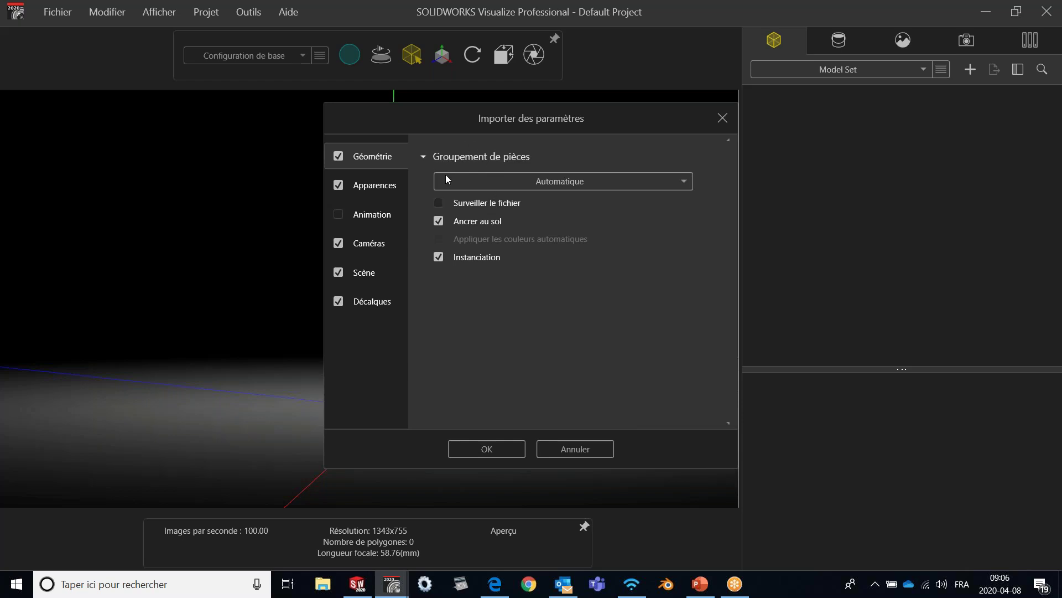
left_click(496, 183)
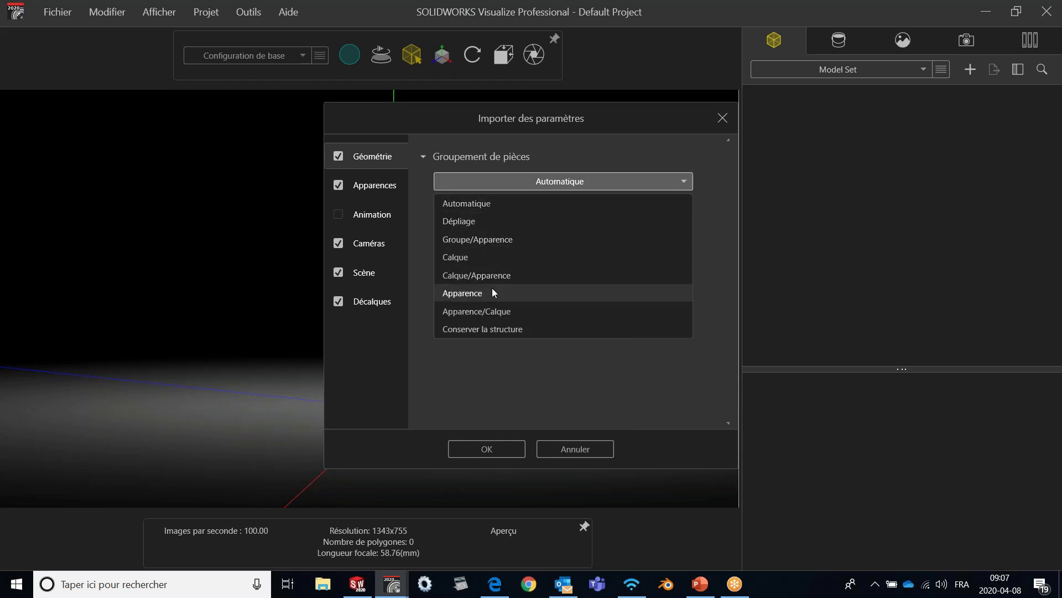
left_click(477, 292)
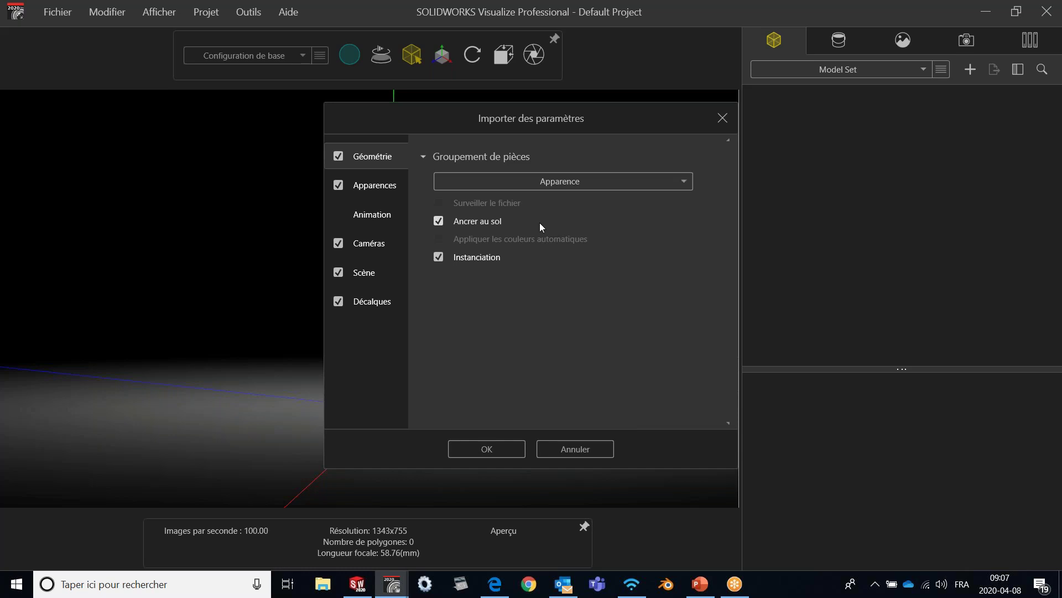
left_click(469, 447)
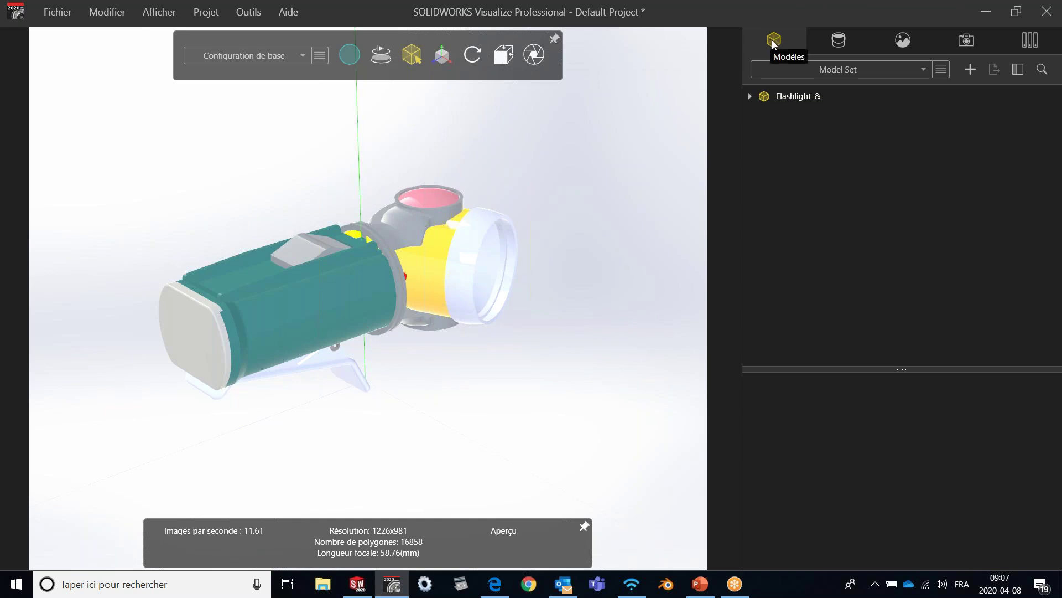
- Expand the Flashlight_& model and its Root group, and select the color-5 part
mouse_move(777, 98)
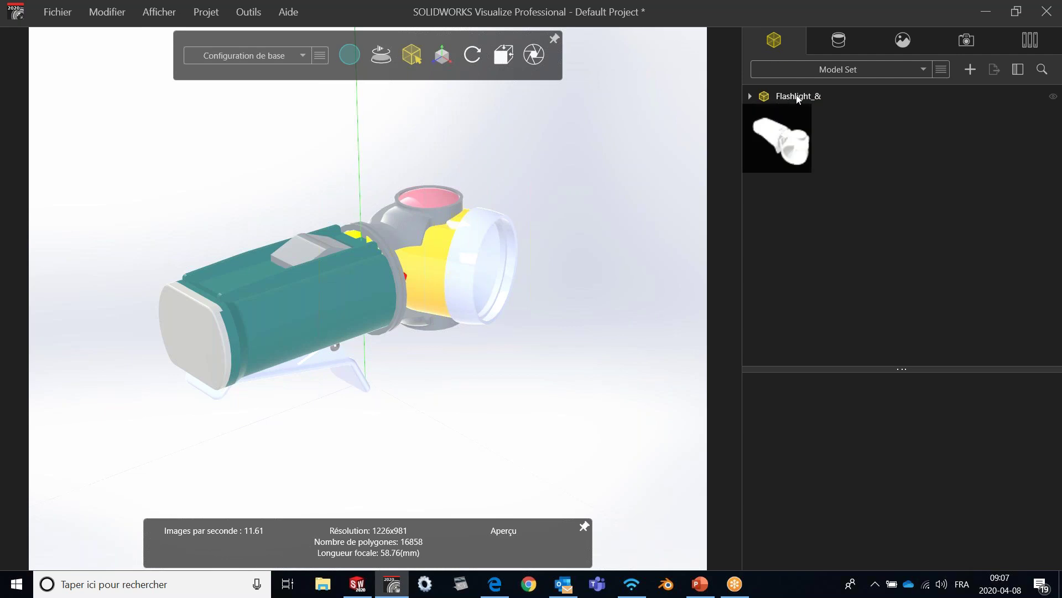
left_click(750, 96)
mouse_move(791, 115)
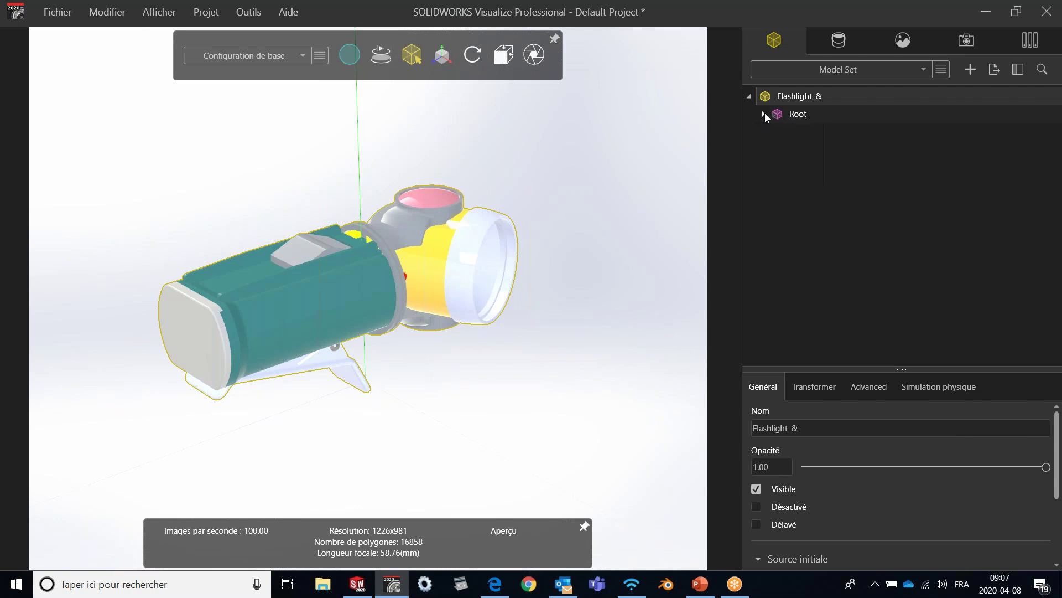
left_click(765, 113)
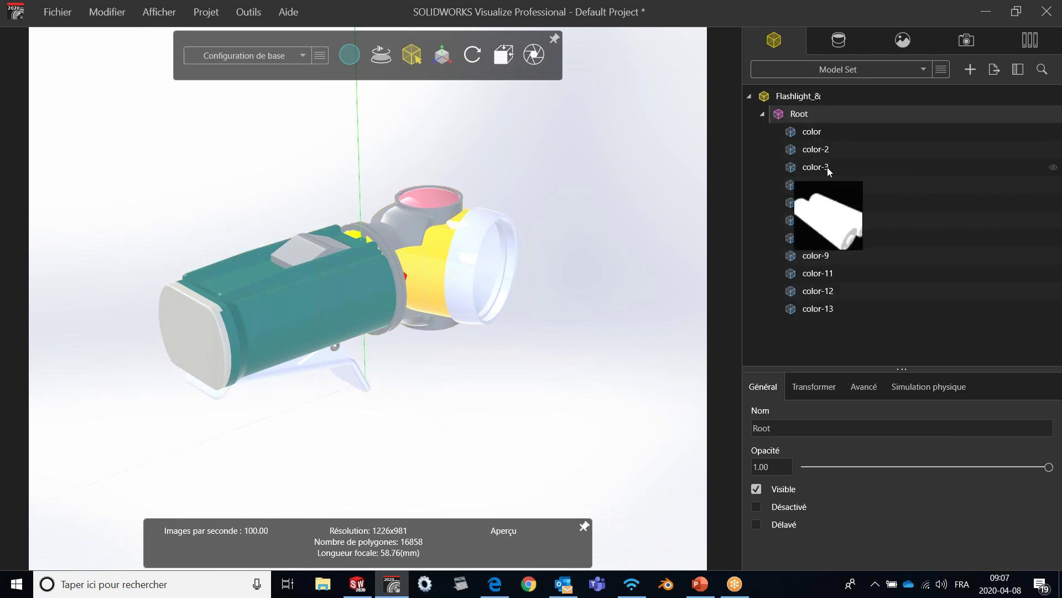
mouse_move(823, 204)
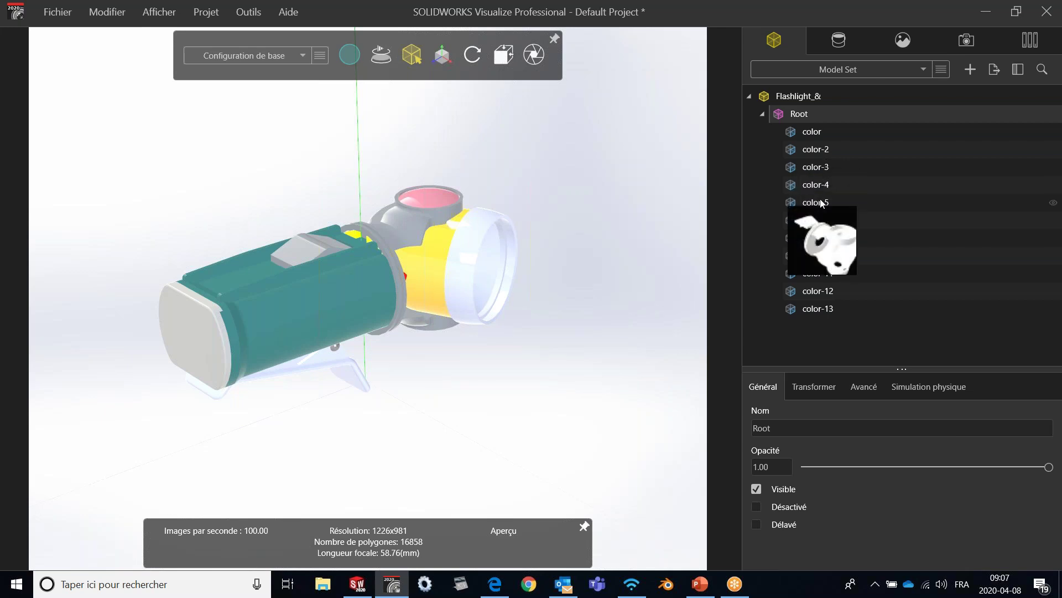
left_click(822, 204)
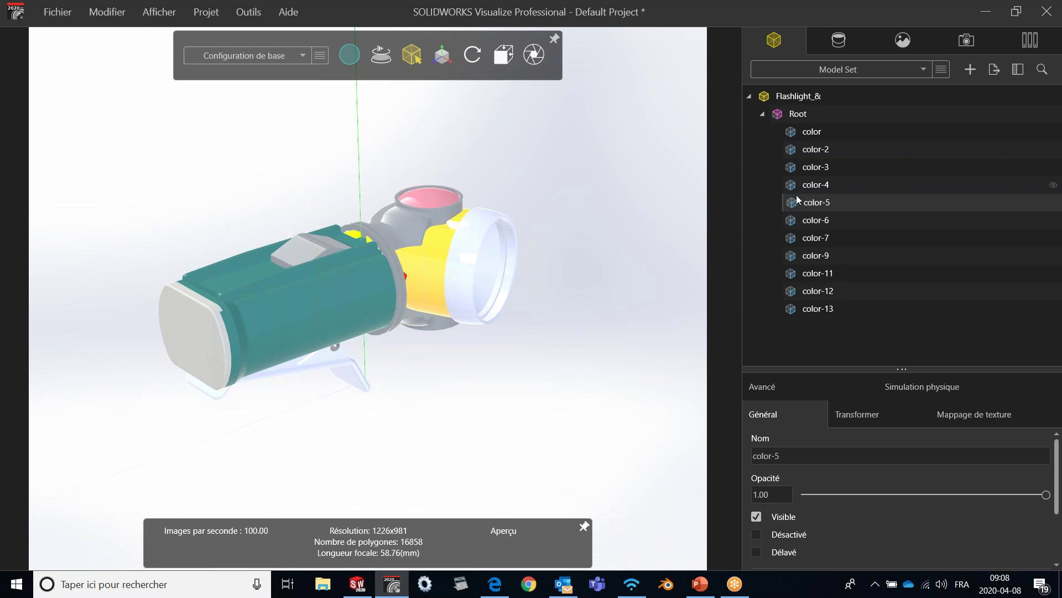
- Examine the general properties and source file information of the Flashlight_& model and its color-3 and color-5 parts
left_click(793, 96)
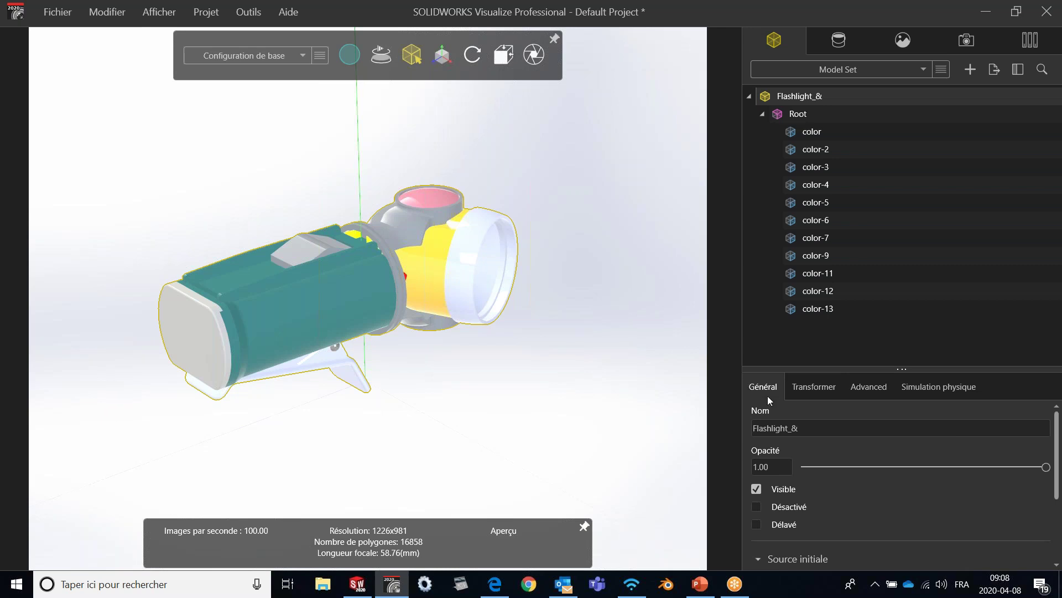
left_click_drag(1057, 427, 1058, 494)
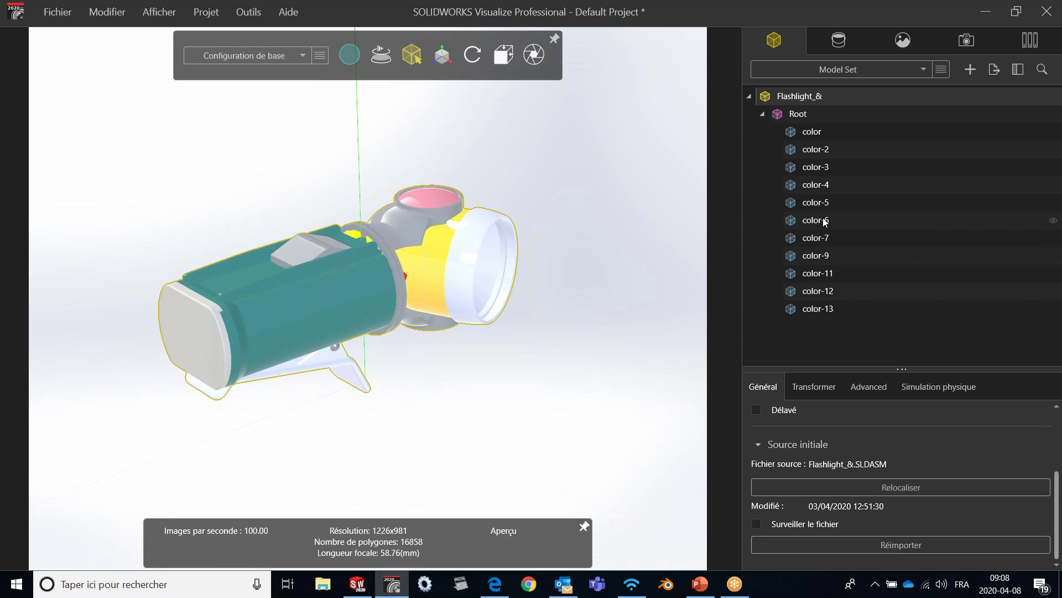
mouse_move(830, 219)
left_click(817, 167)
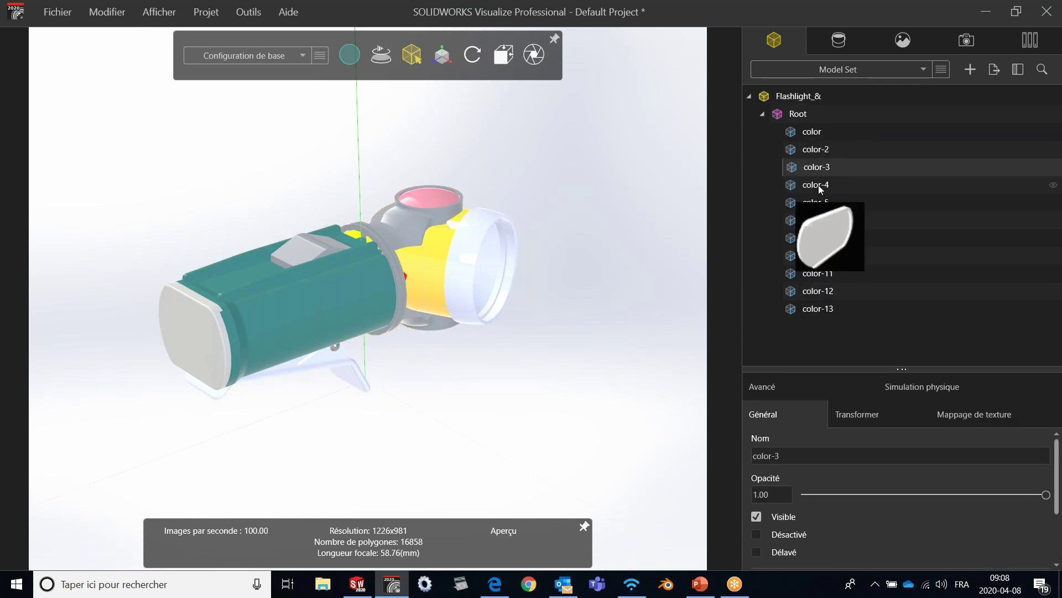
left_click(818, 203)
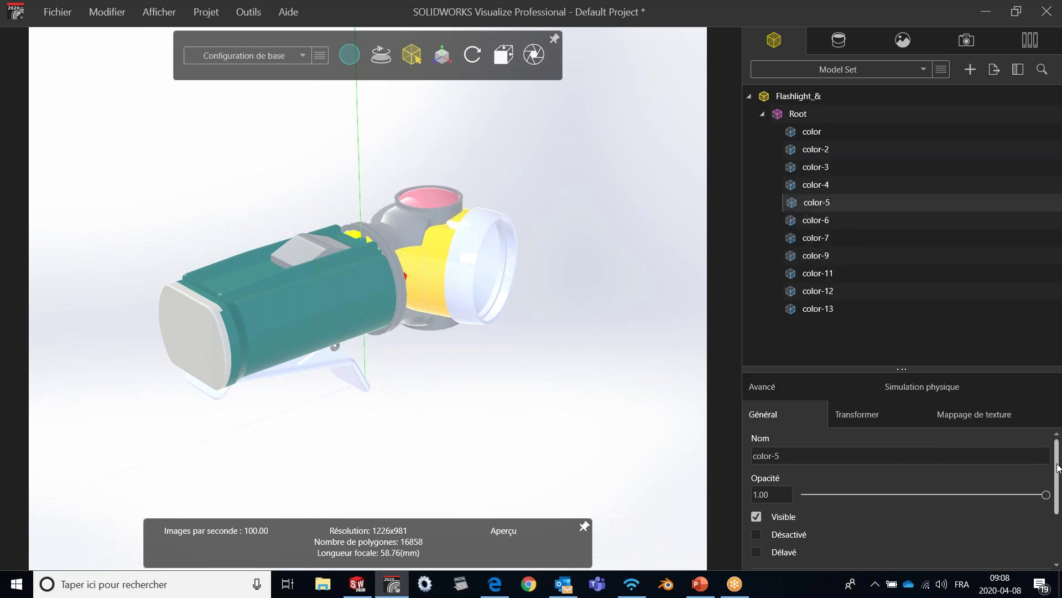
scroll(1057, 525, "down", 3)
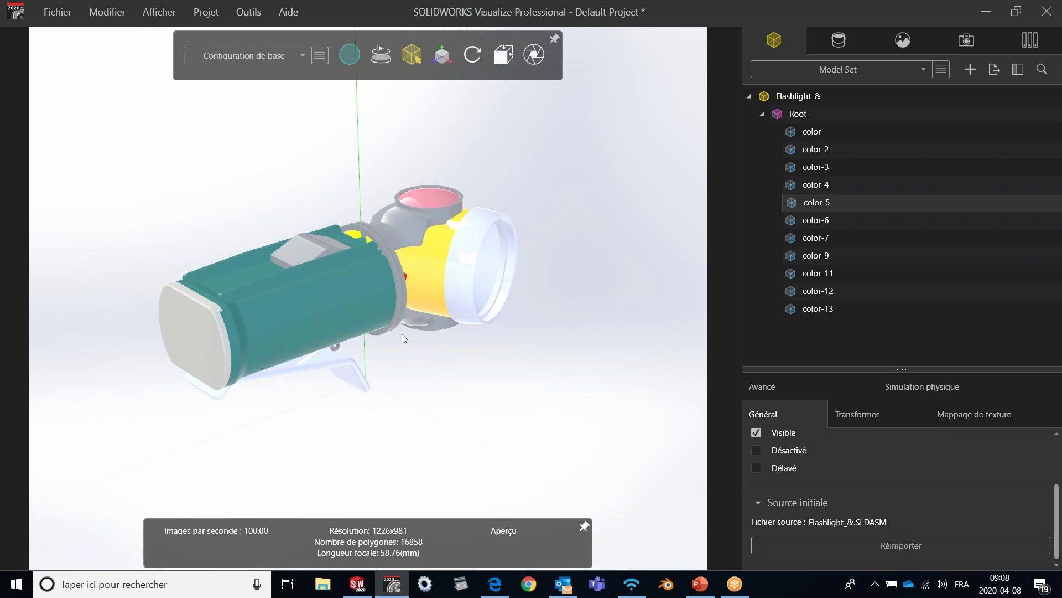
- Review the project's appearances, including the colors imported with the flashlight
mouse_move(809, 201)
left_click(834, 42)
scroll(880, 199, "up", 10)
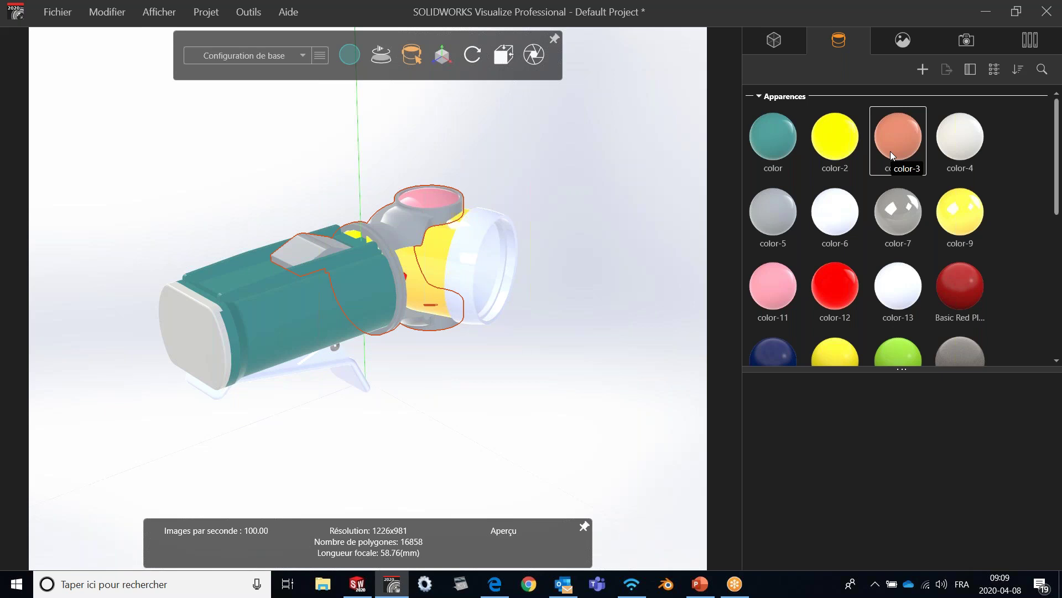
scroll(889, 154, "down", 3)
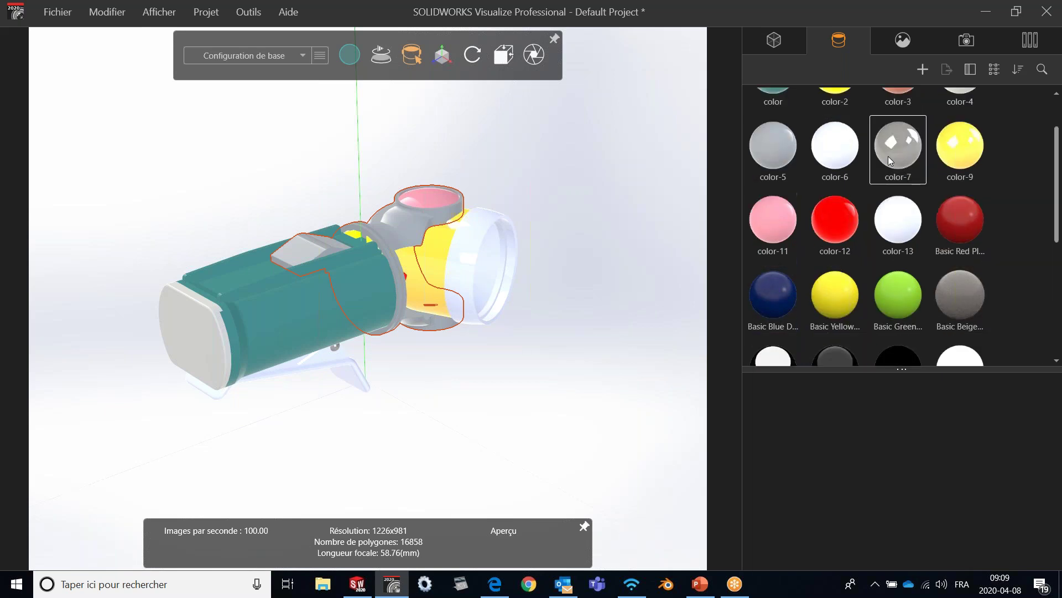
scroll(889, 156, "up", 3)
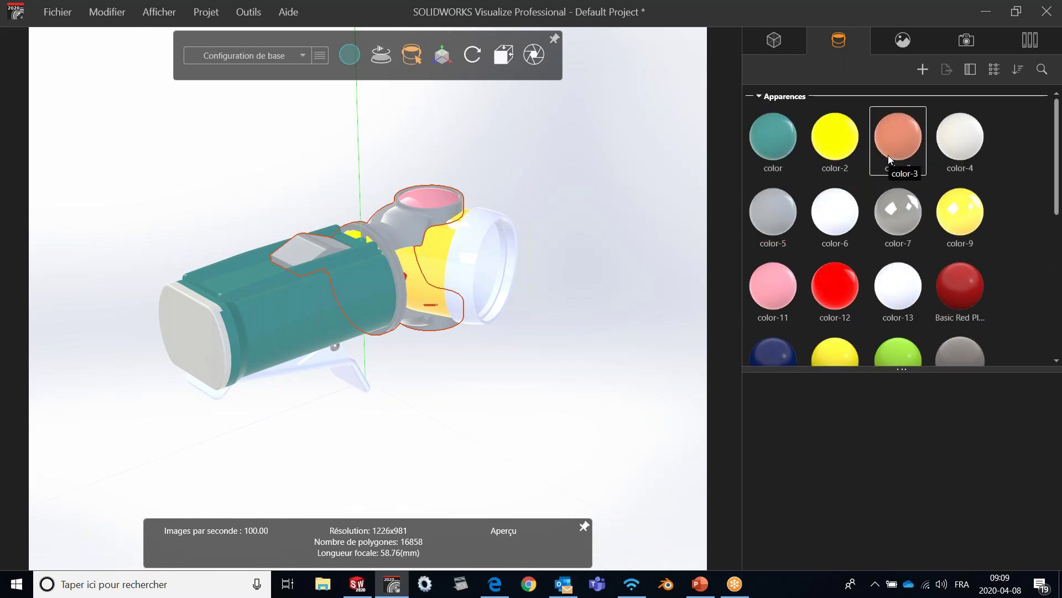
- Activate the Big Overhead Square environment and the Studio Spot Floor backplate for the flashlight scene
left_click(898, 42)
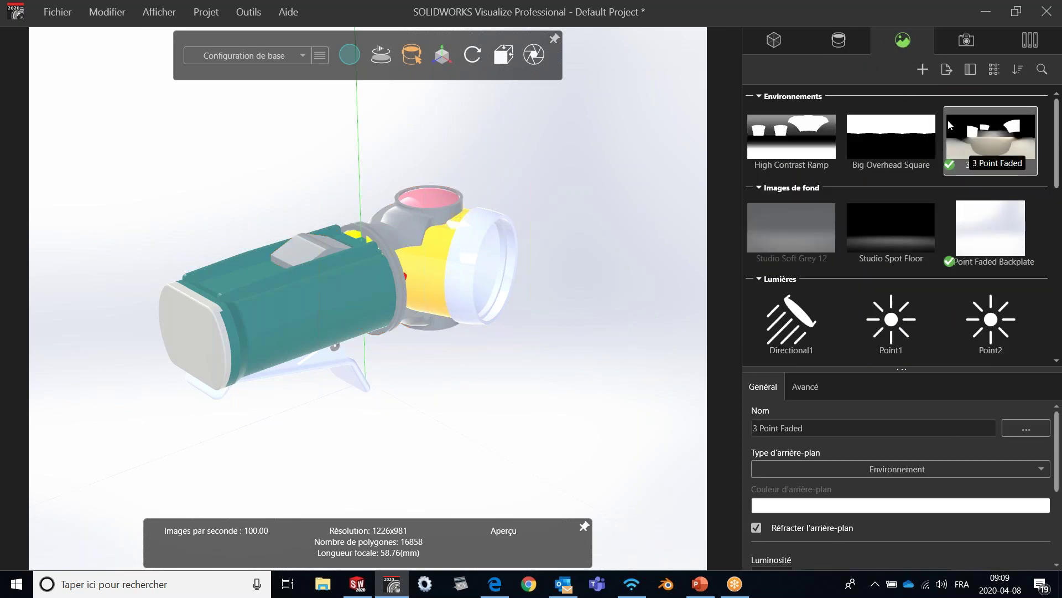
left_click(983, 215)
left_click(972, 152)
left_click(988, 233)
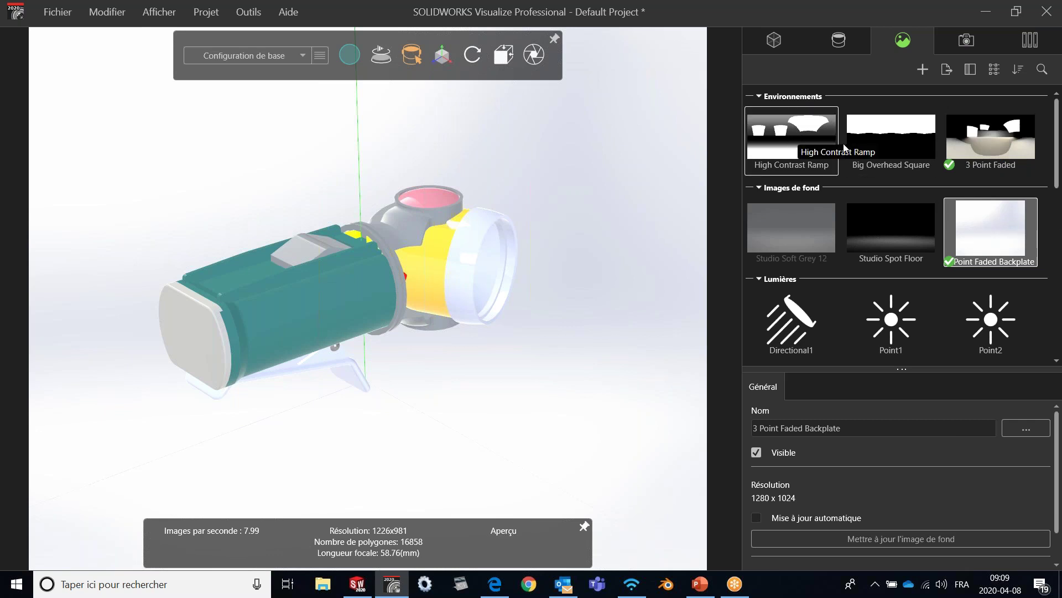
double_click(869, 137)
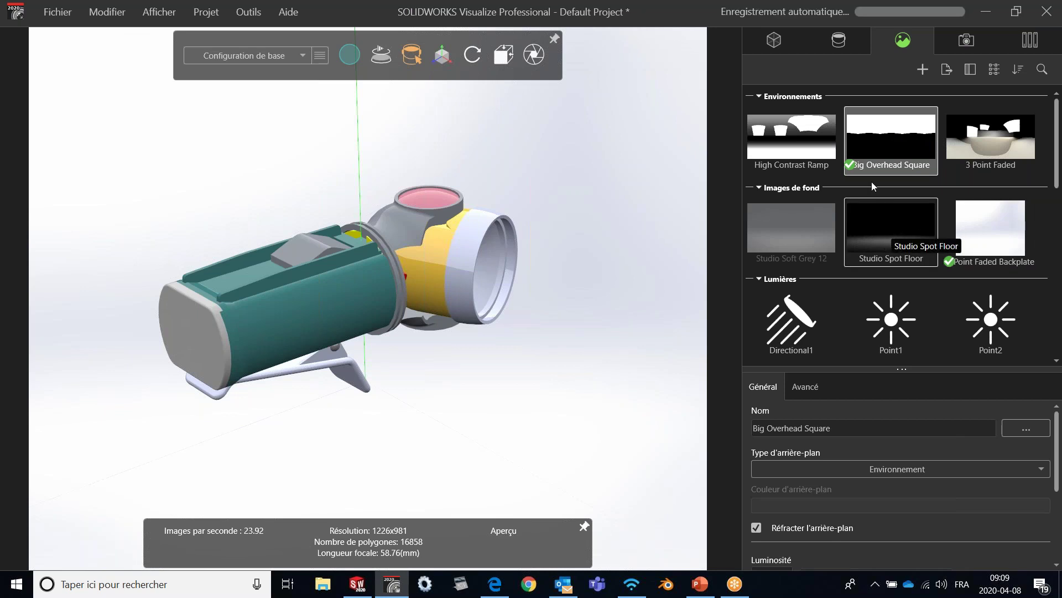
double_click(891, 218)
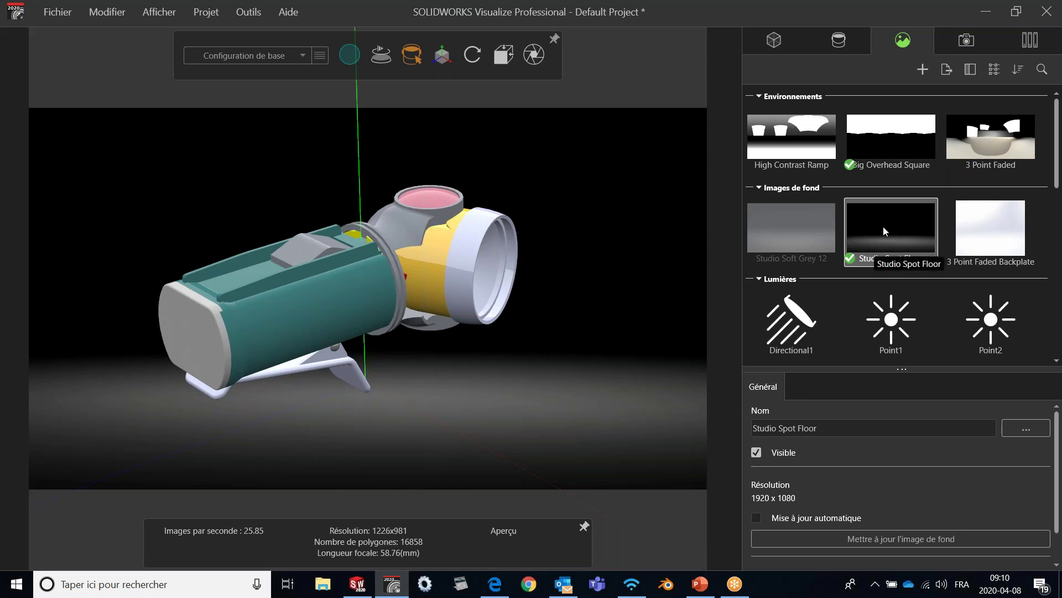
- Hide the Studio Spot Floor backplate and examine the general settings of the Big Overhead Square environment
left_click(757, 453)
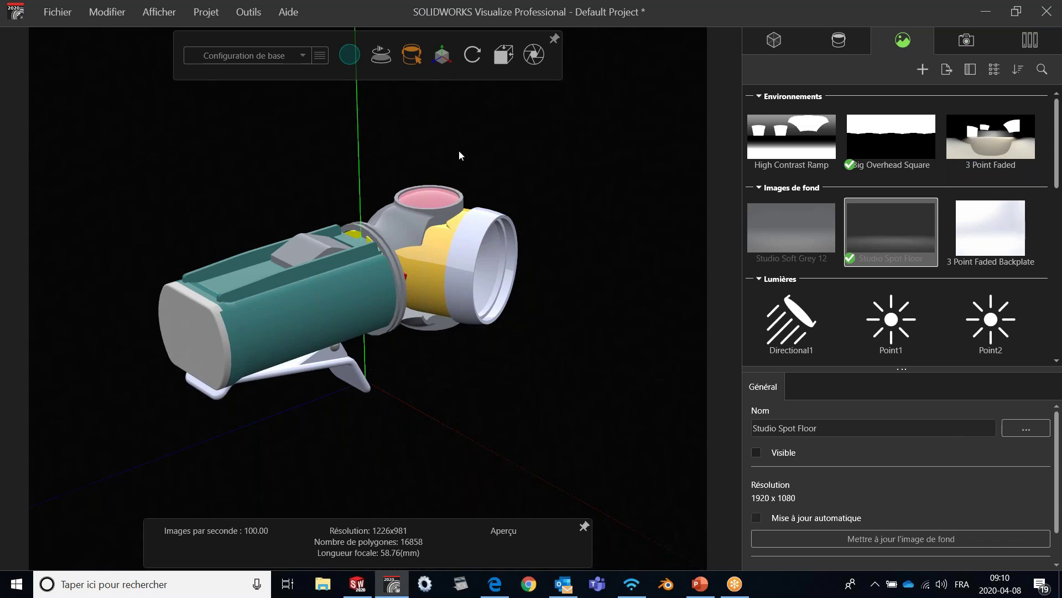
left_click(504, 54)
left_click(890, 158)
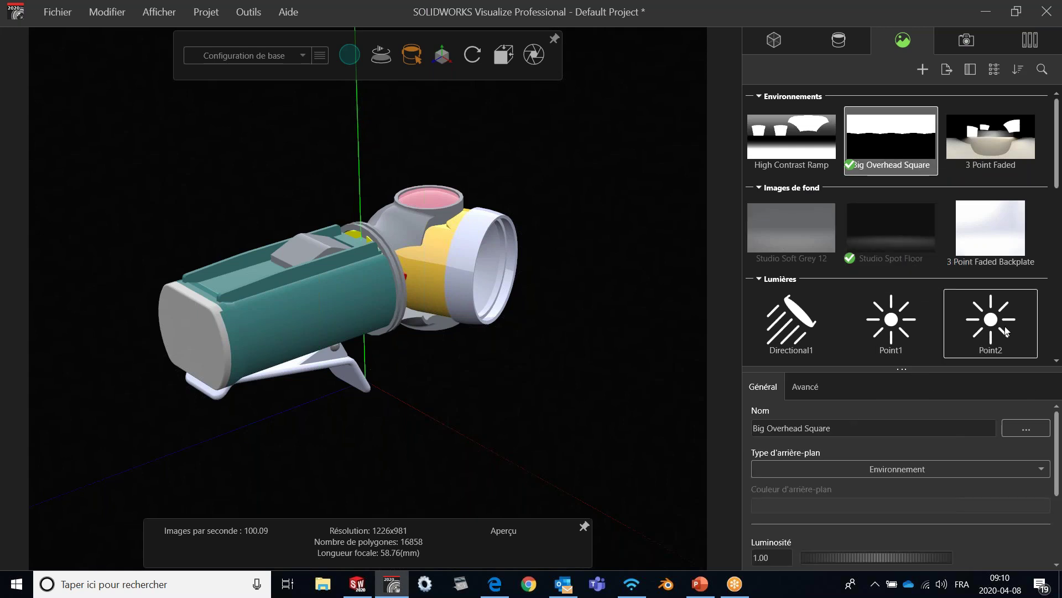
scroll(967, 439, "down", 2)
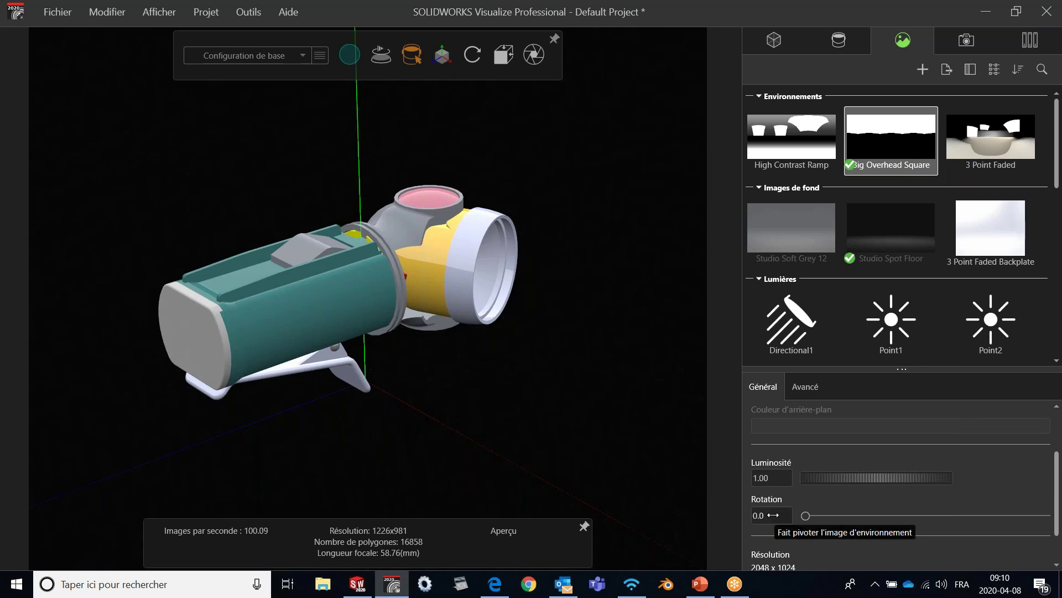
scroll(814, 501, "down", 2)
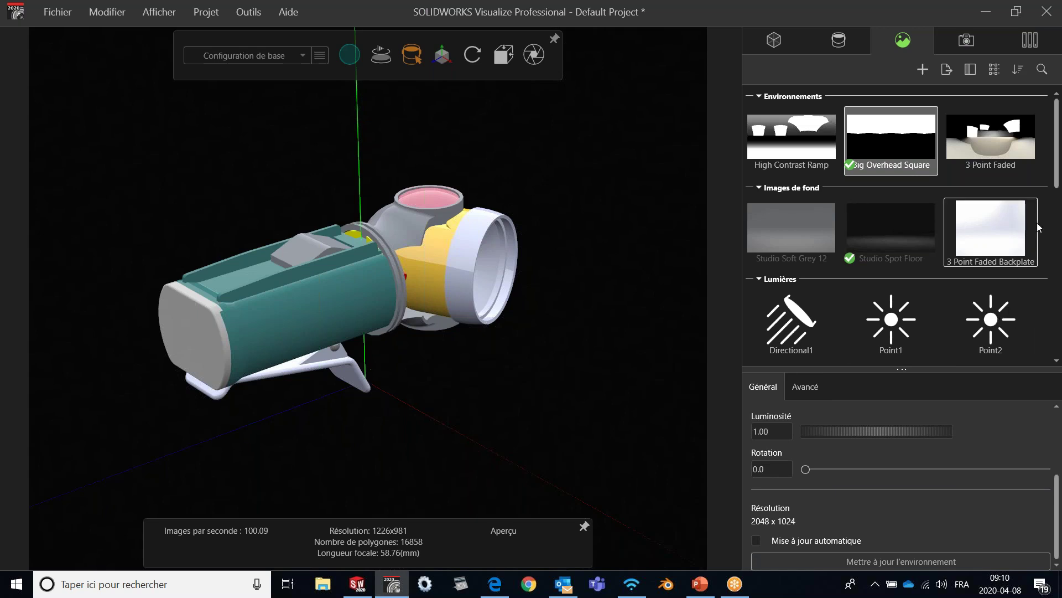
- Review the imported point and spot lights and make the Spot1 light visible in the scene
left_click_drag(1057, 183, 1057, 238)
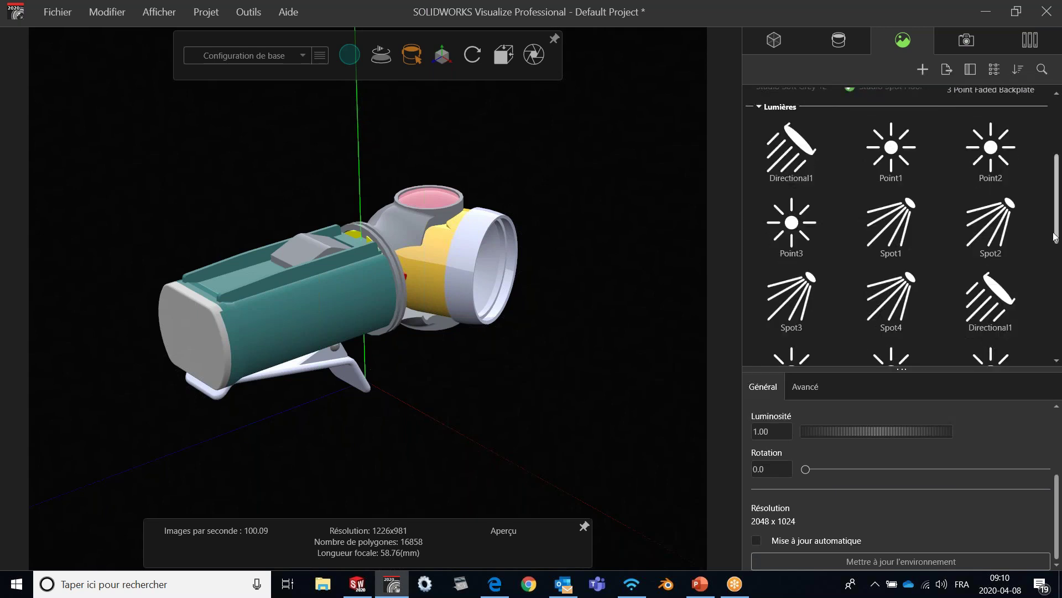
left_click(881, 139)
left_click(979, 141)
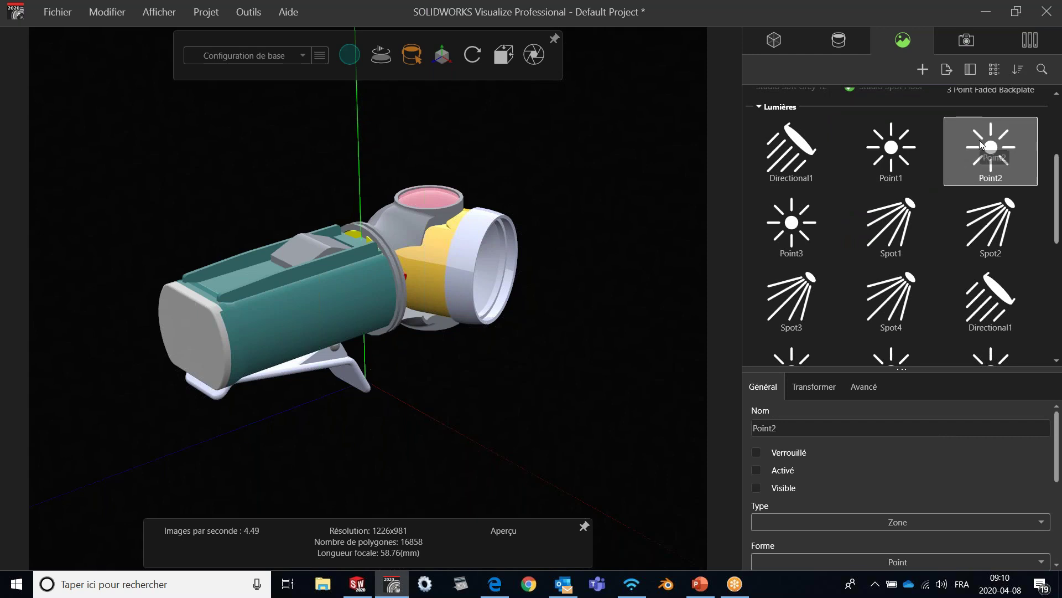
left_click(992, 214)
left_click(909, 235)
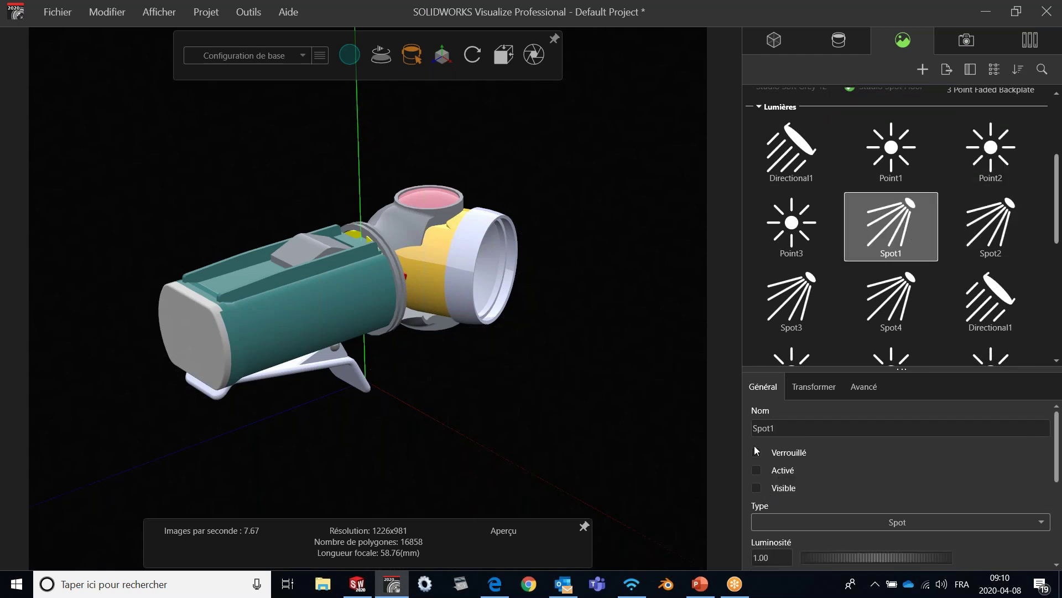
scroll(580, 266, "down", 3)
left_click(756, 487)
- Inspect the objects placed around the flashlight from a wide view and look through the remaining scene lights
scroll(506, 296, "down", 5)
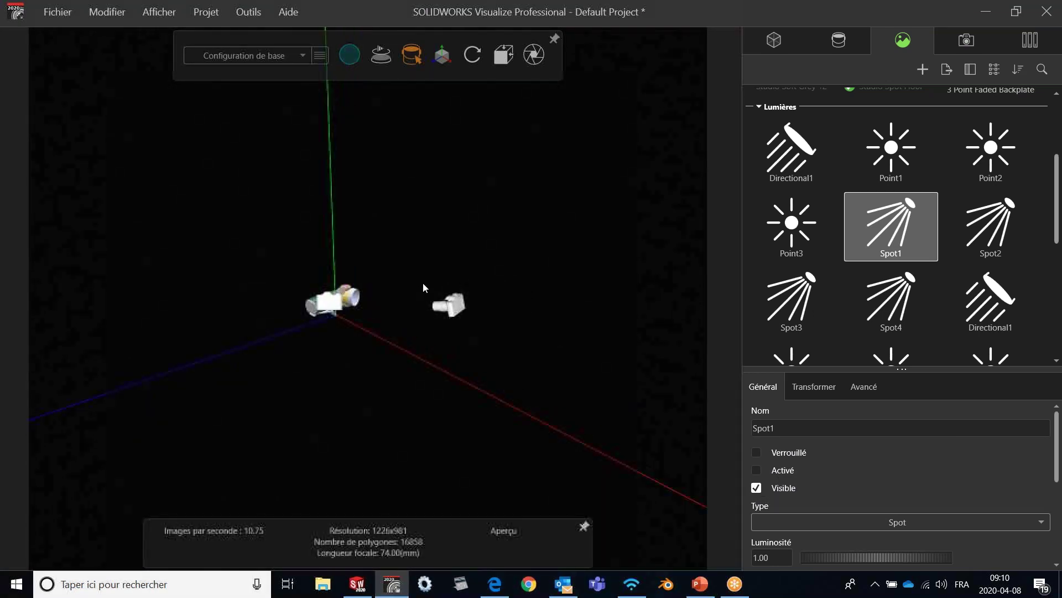
left_click(451, 303)
left_click(324, 308)
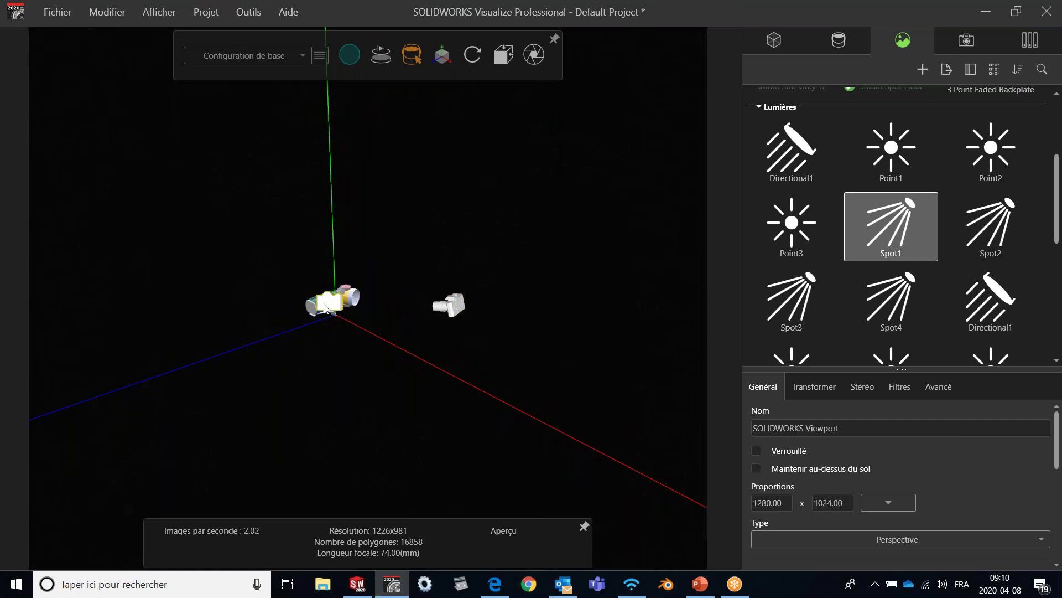
scroll(343, 294, "up", 5)
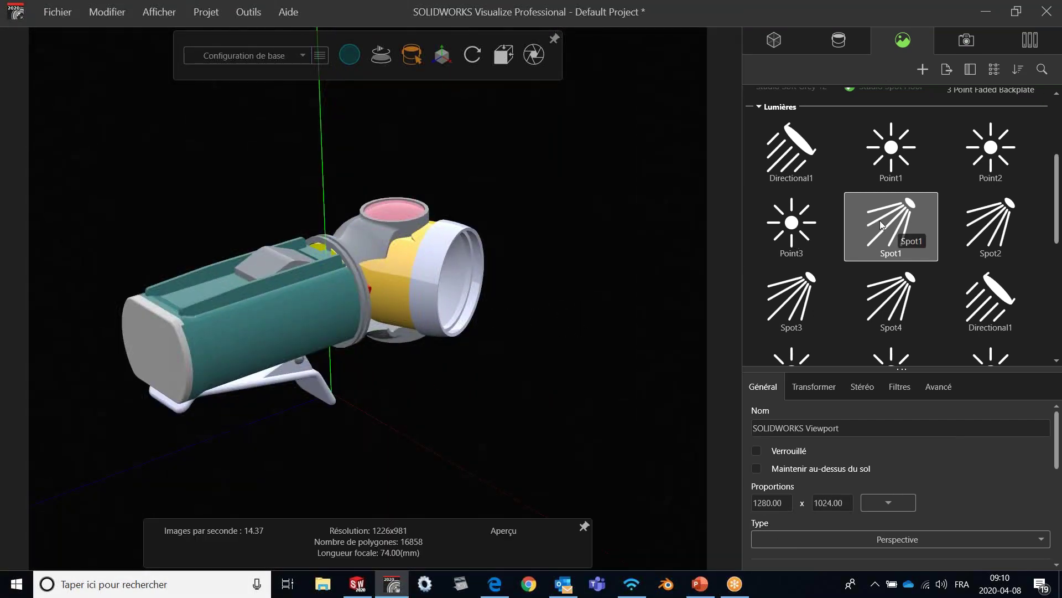
scroll(871, 246, "down", 2)
scroll(872, 249, "down", 5)
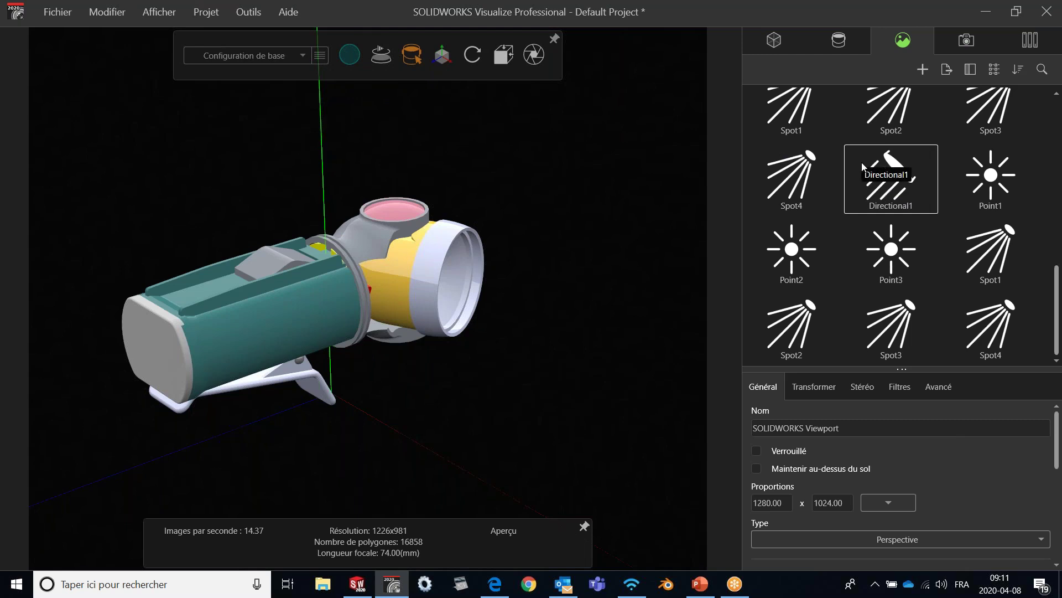
scroll(943, 243, "up", 6)
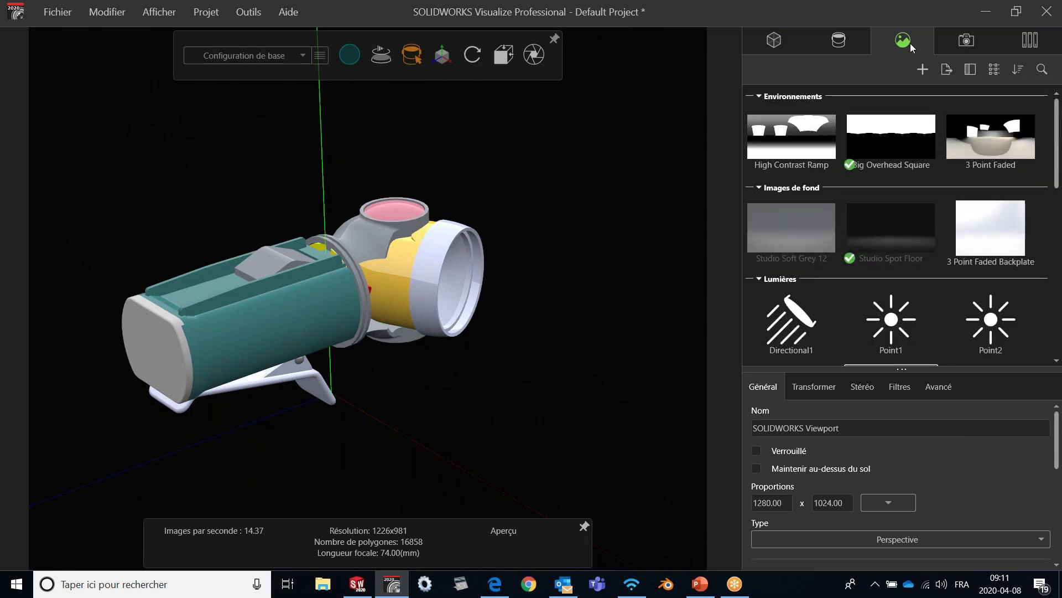
- Activate the default camera (Caméra par défaut), and create a new camera framing the flashlight
left_click(964, 41)
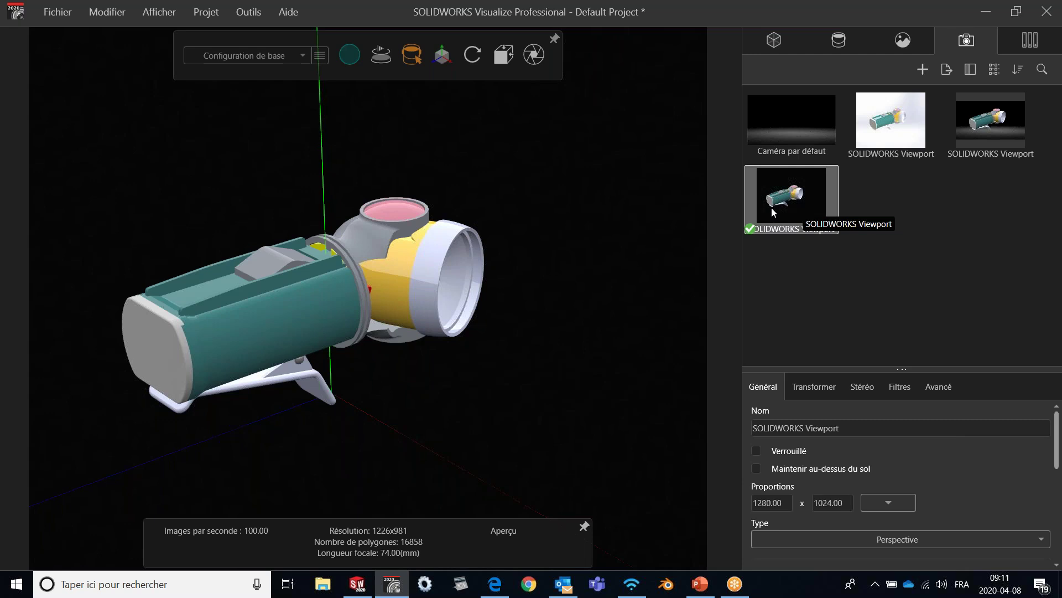
double_click(784, 126)
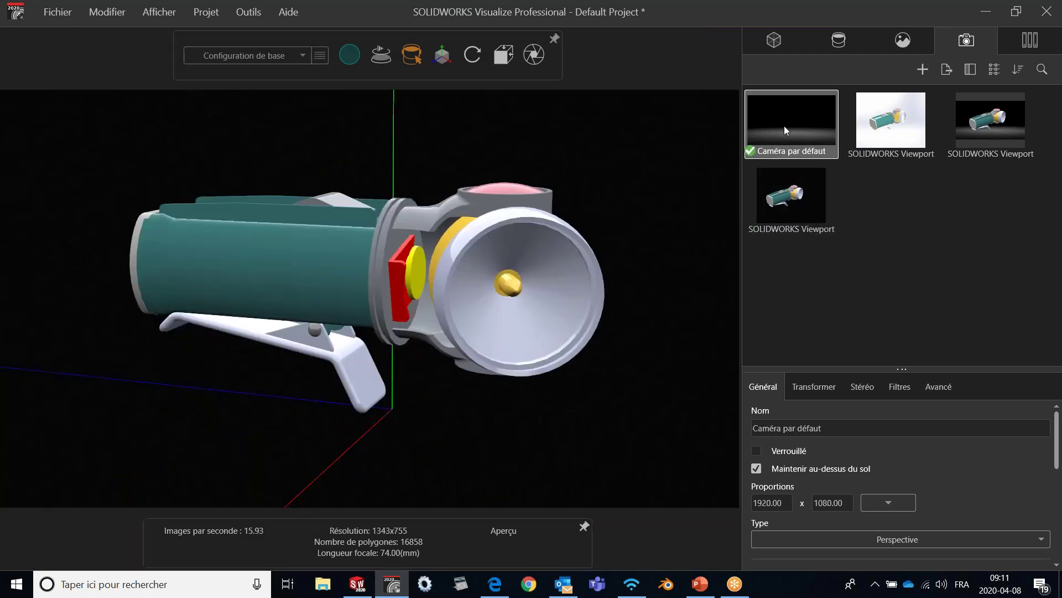
right_click(870, 196)
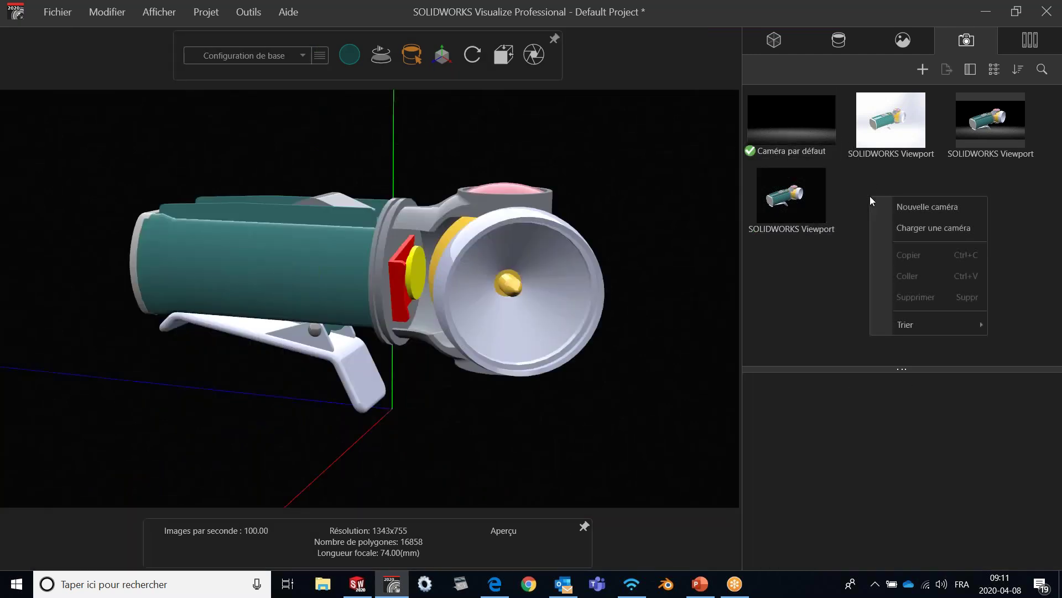
left_click(911, 212)
scroll(372, 313, "up", 5)
scroll(360, 302, "up", 6)
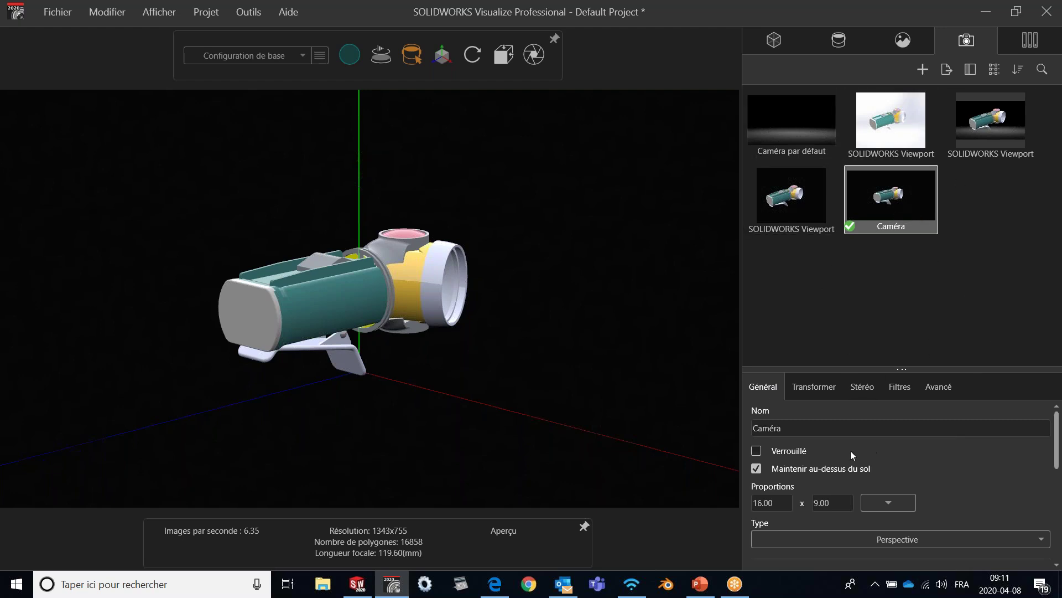
- Test the new camera's above-floor constraint by orbiting around the flashlight, and examine its common aspect ratio presets
scroll(851, 450, "down", 1)
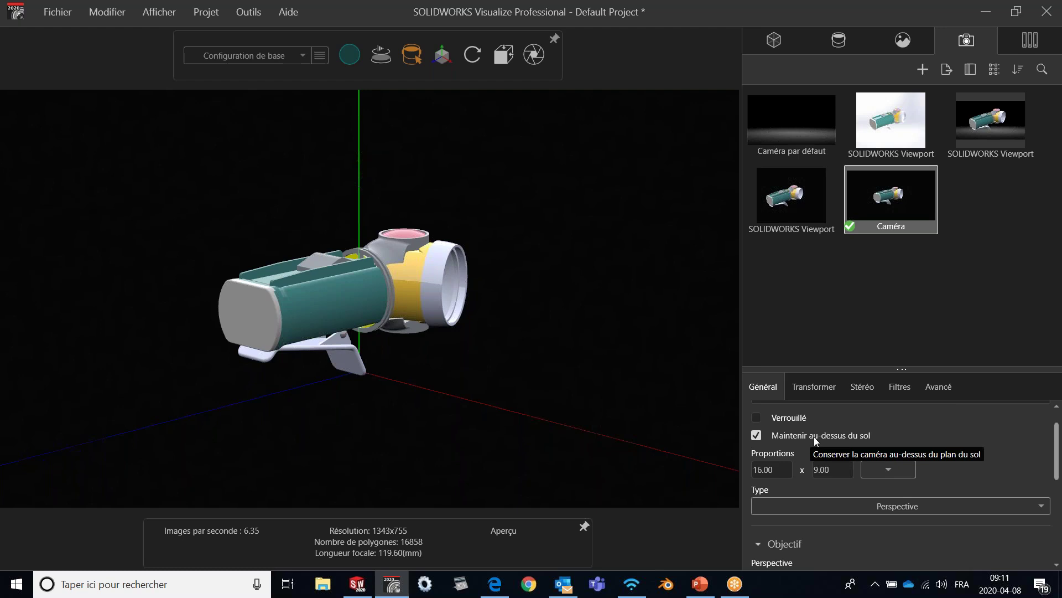
middle_click_drag(453, 306, 443, 157)
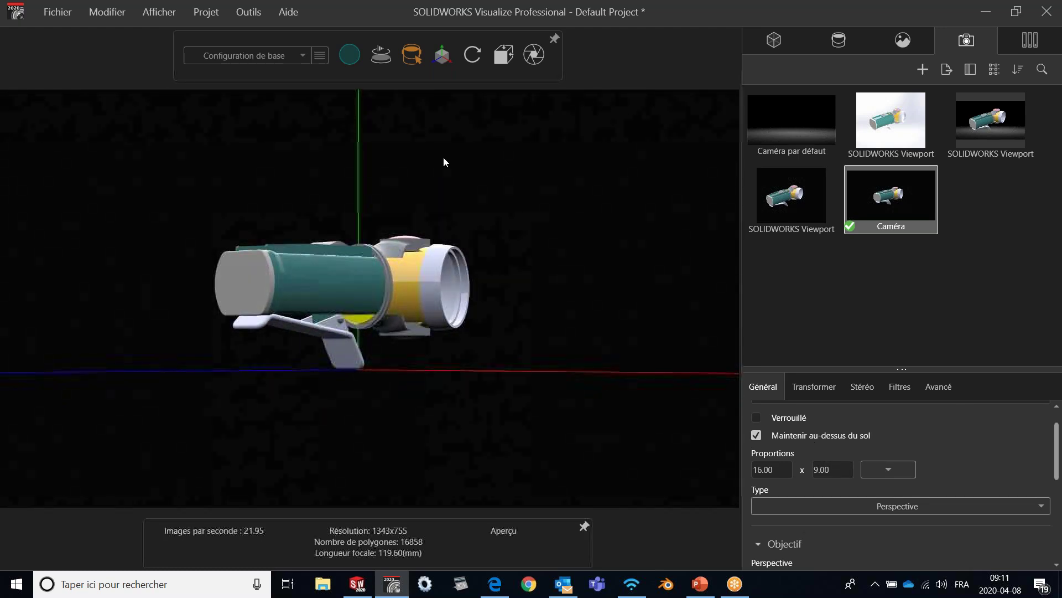
middle_click_drag(429, 271, 426, 372)
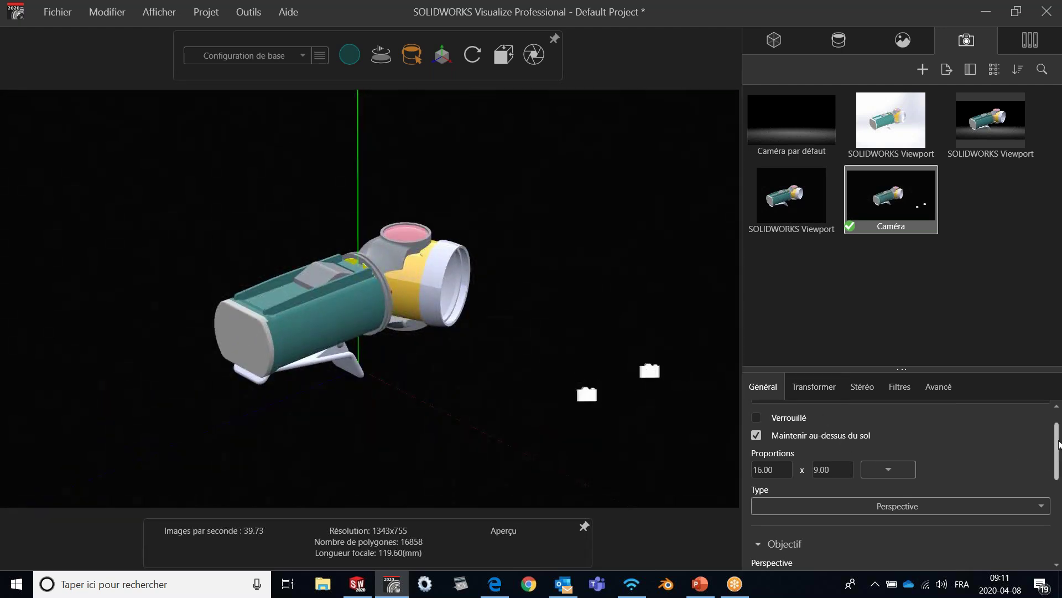
scroll(1058, 445, "down", 1)
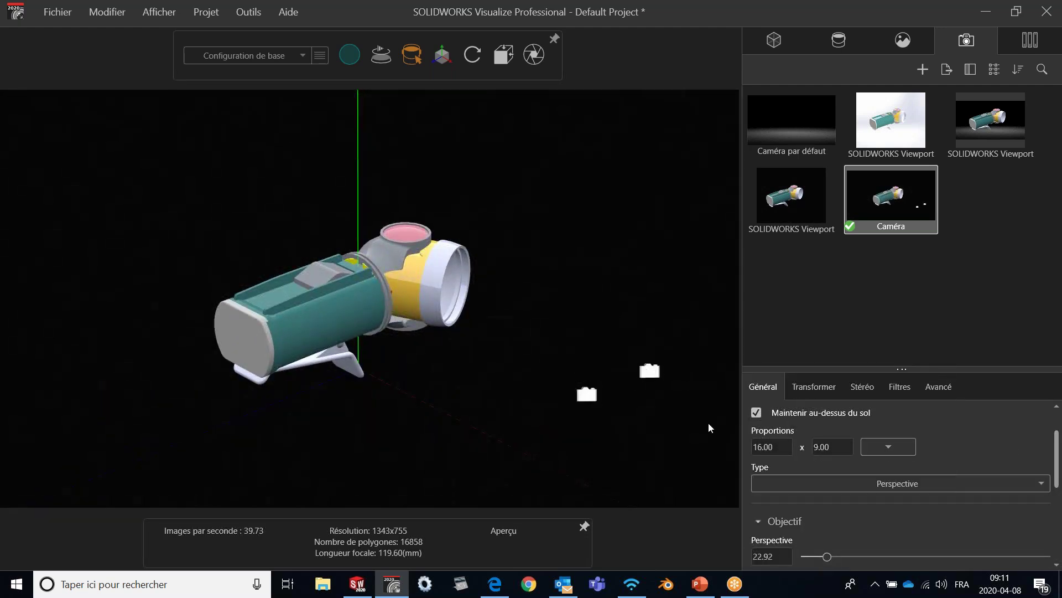
left_click(884, 447)
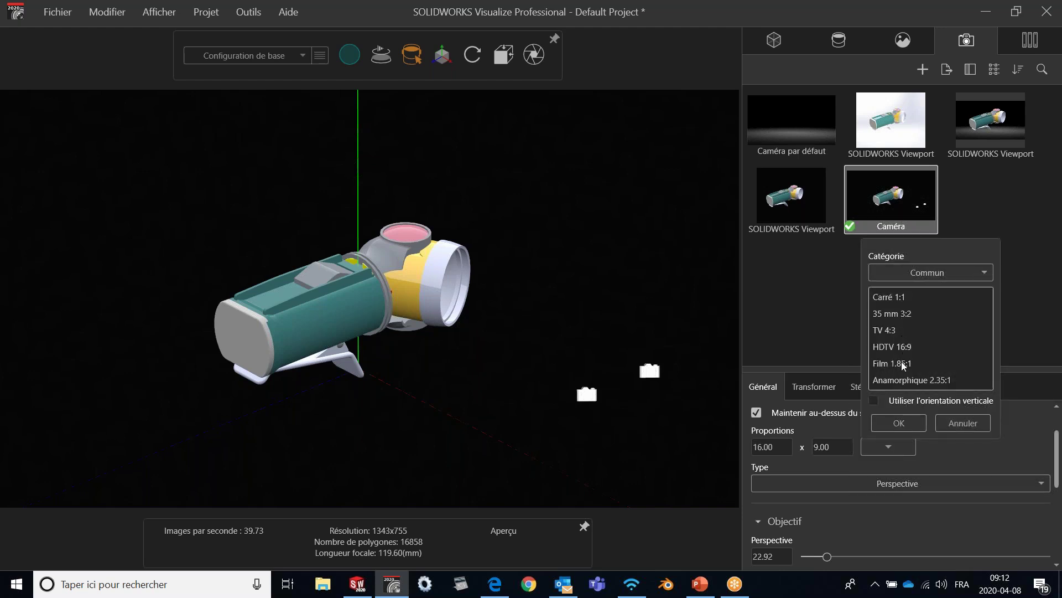
left_click(1055, 442)
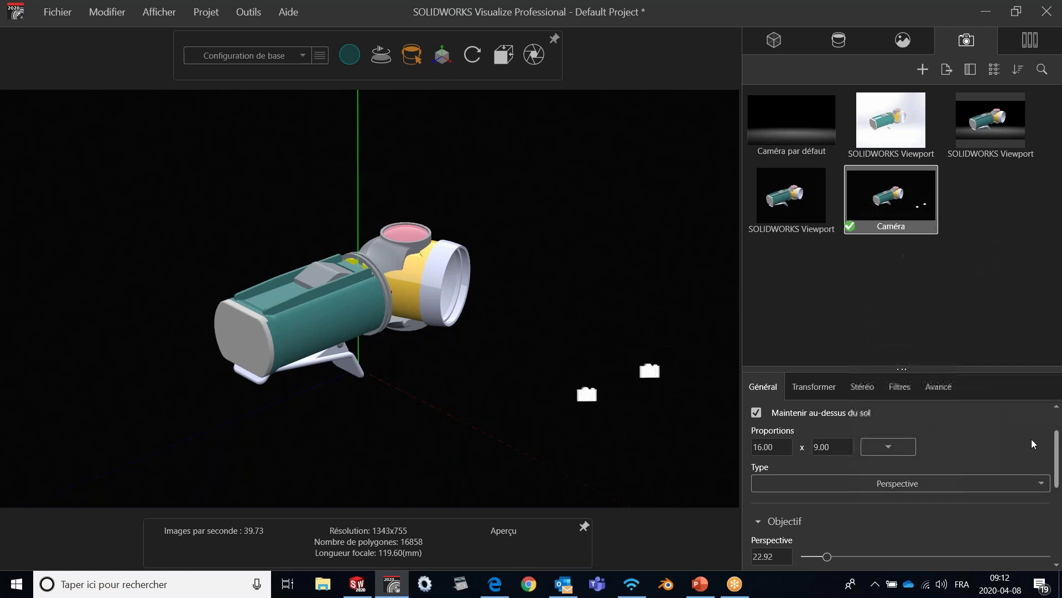
- Widen the new camera's perspective to 106.88 with a focal length of 23.84 mm
scroll(1018, 444, "down", 1)
scroll(896, 451, "down", 1)
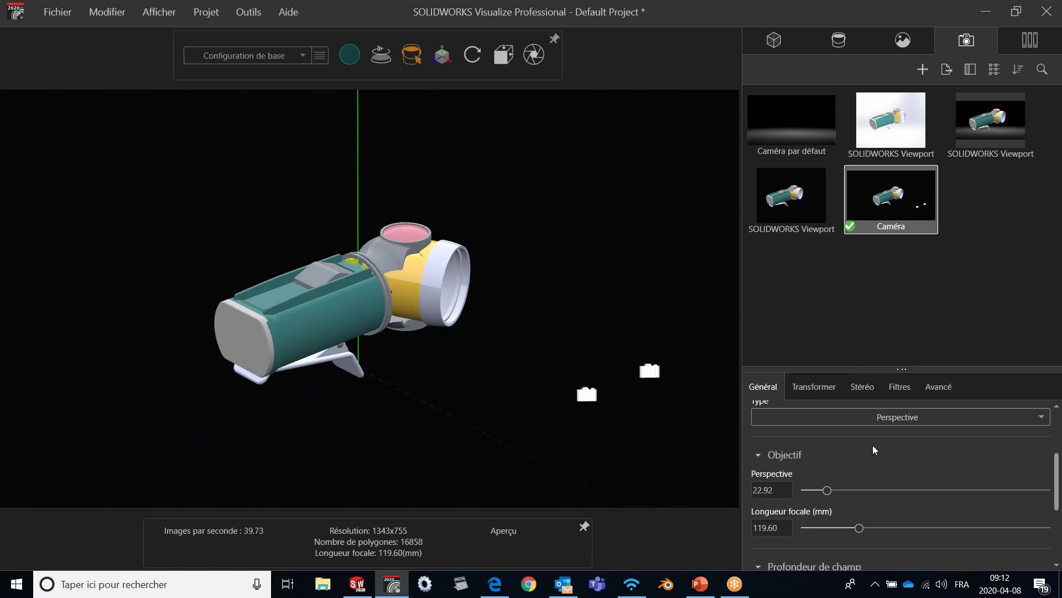
left_click_drag(827, 490, 899, 490)
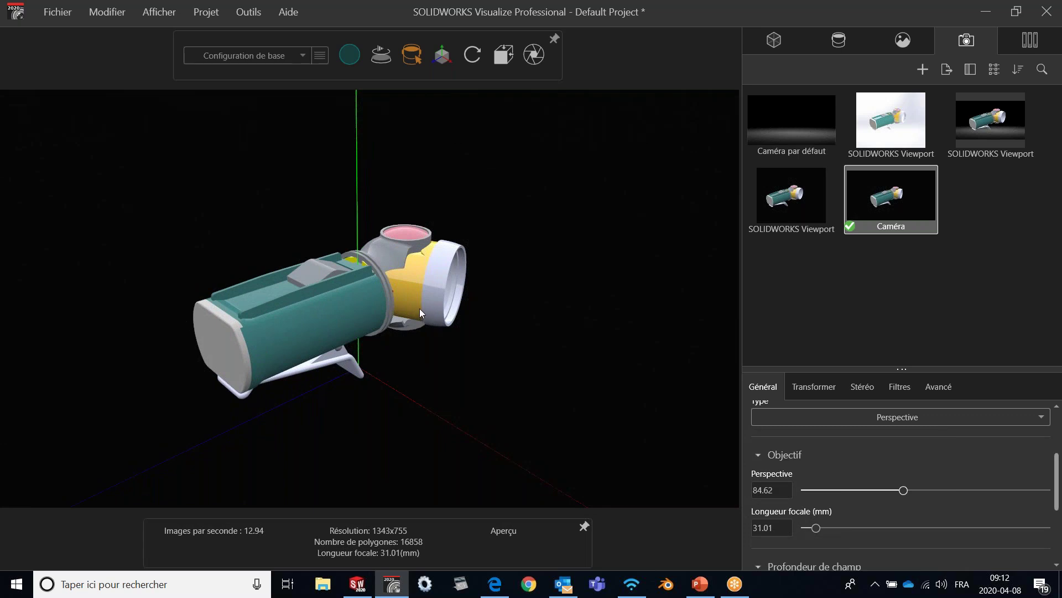
scroll(429, 307, "up", 5)
scroll(429, 307, "down", 2)
scroll(430, 307, "up", 2)
scroll(430, 307, "up", 1)
key("alt")
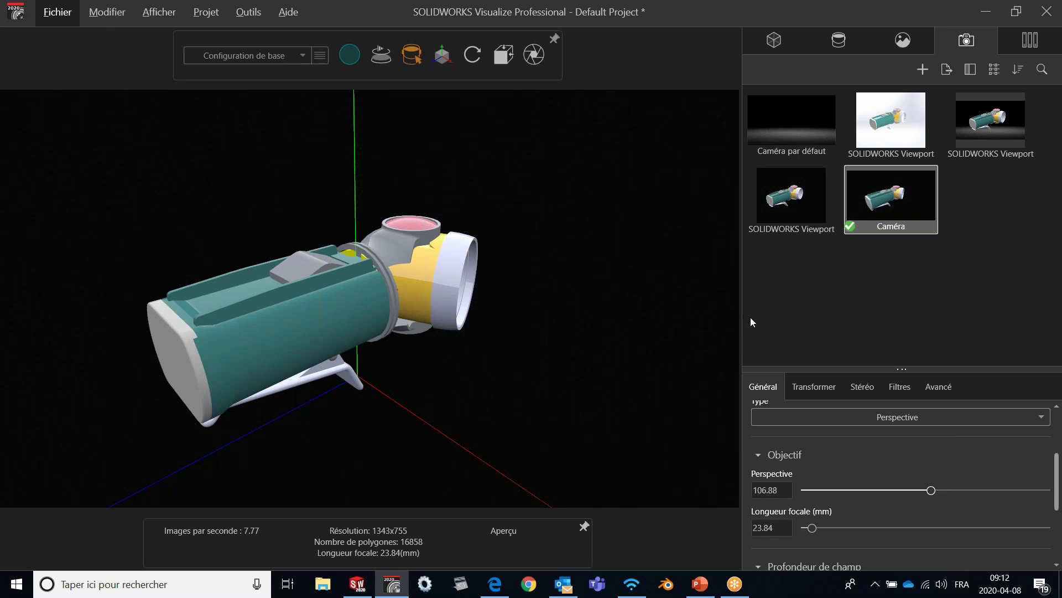
- Orbit the new camera to show more of the flashlight's side and head, and lock it
scroll(1034, 443, "up", 3)
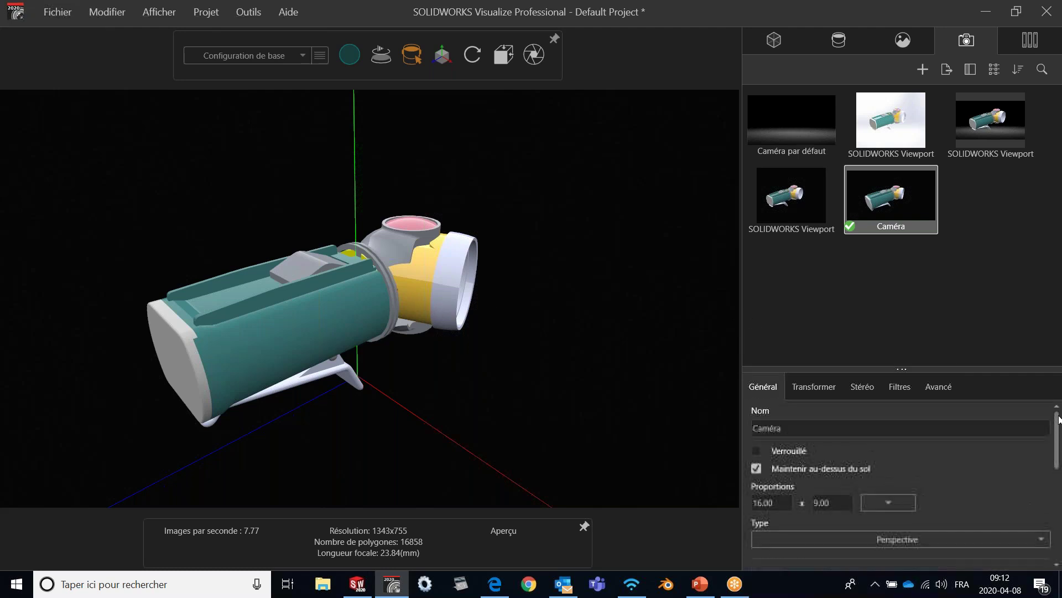
left_click_drag(404, 366, 482, 337)
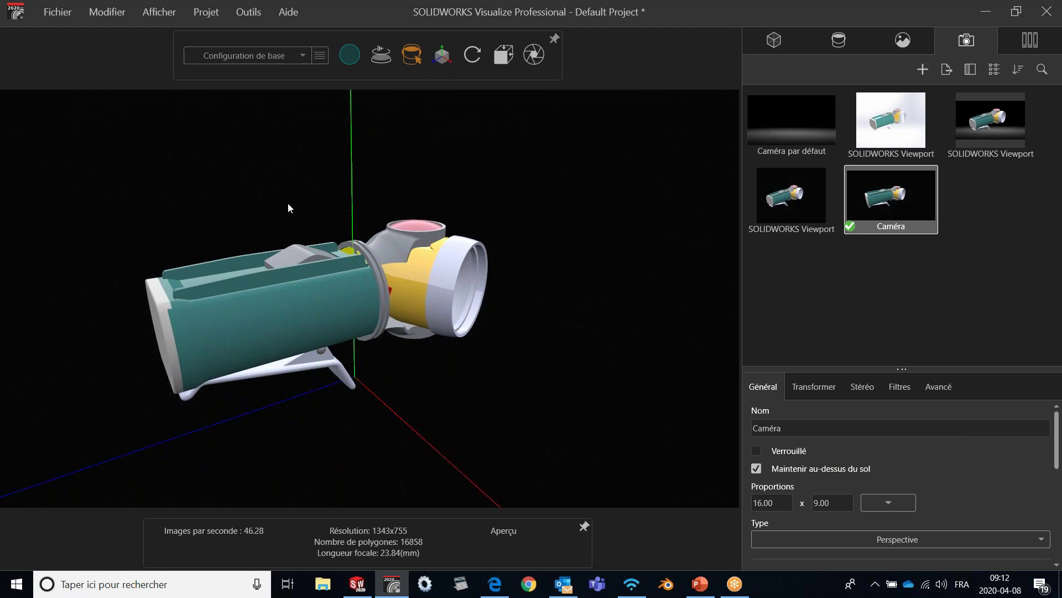
left_click(757, 451)
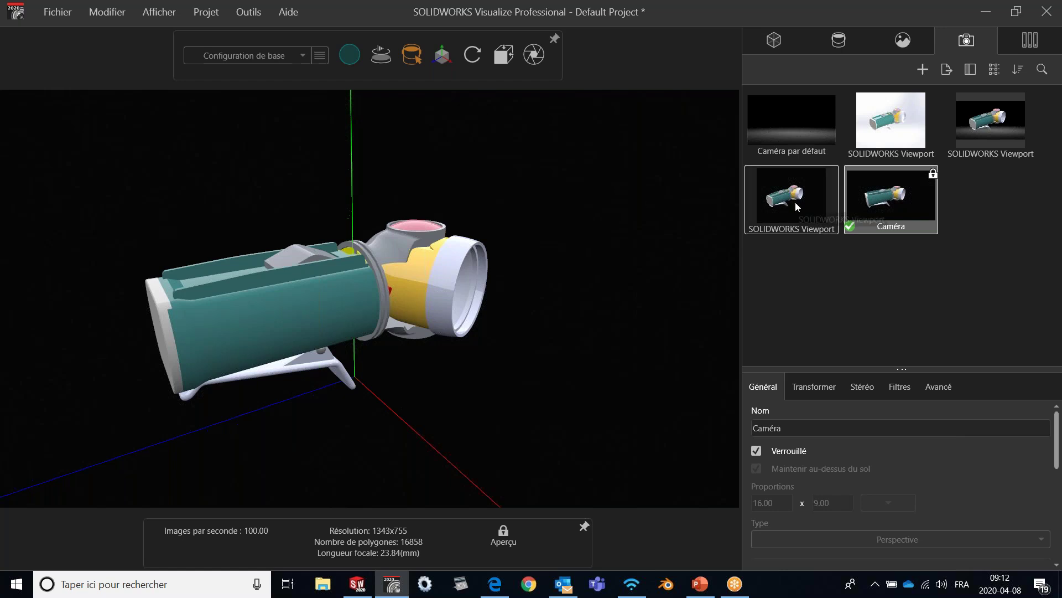
- Activate the last SOLIDWORKS Viewport camera and orbit it to show the inside of the flashlight's head
left_click(784, 191)
double_click(783, 191)
left_click_drag(559, 238, 435, 242)
left_click_drag(303, 217, 406, 204)
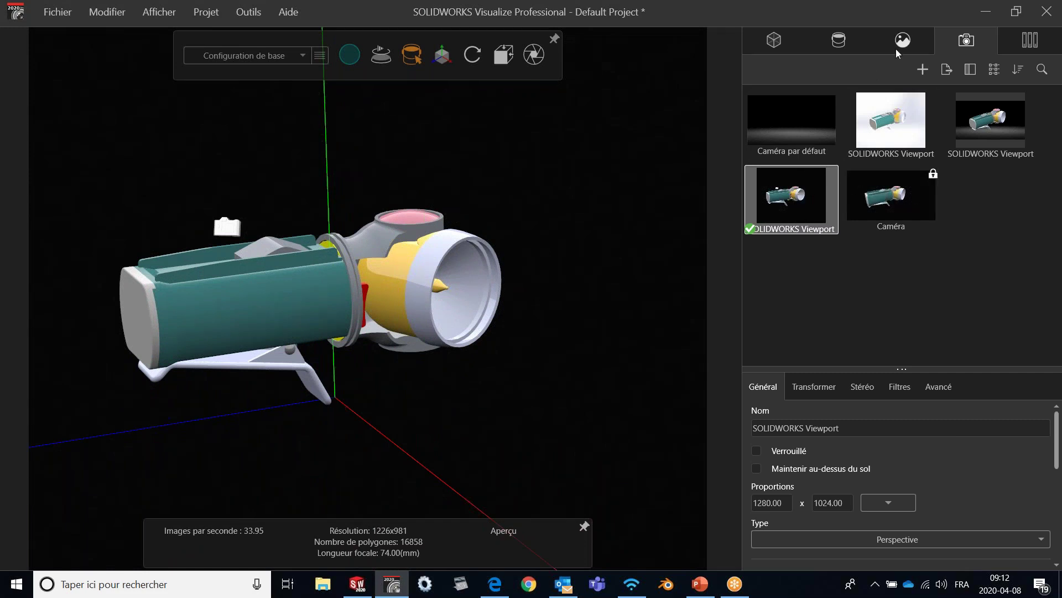
- Browse the file library, looking through the cloud environments and the local cameras and environments
left_click(1023, 42)
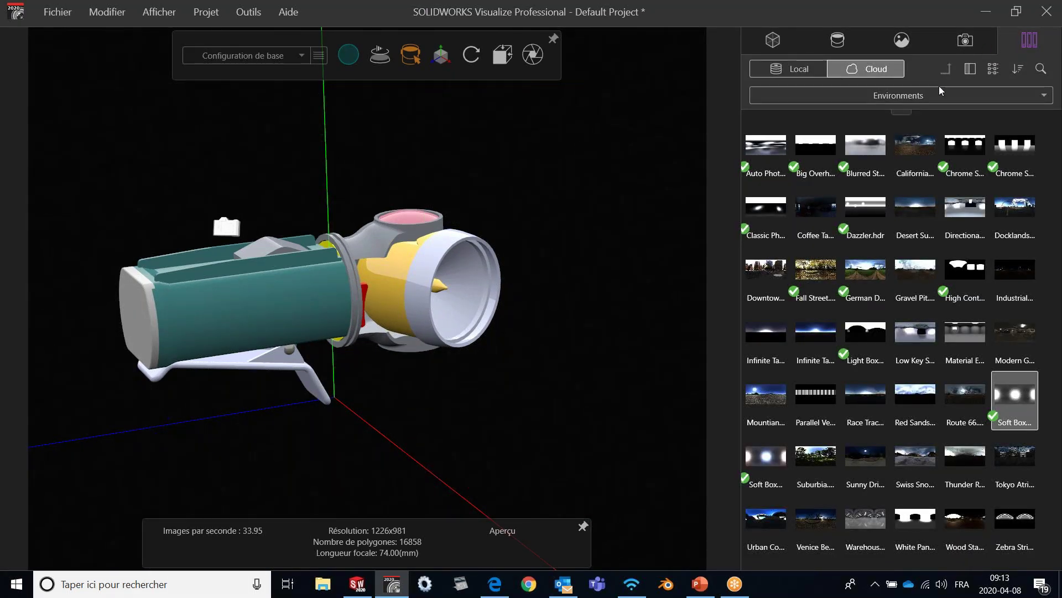
left_click(791, 68)
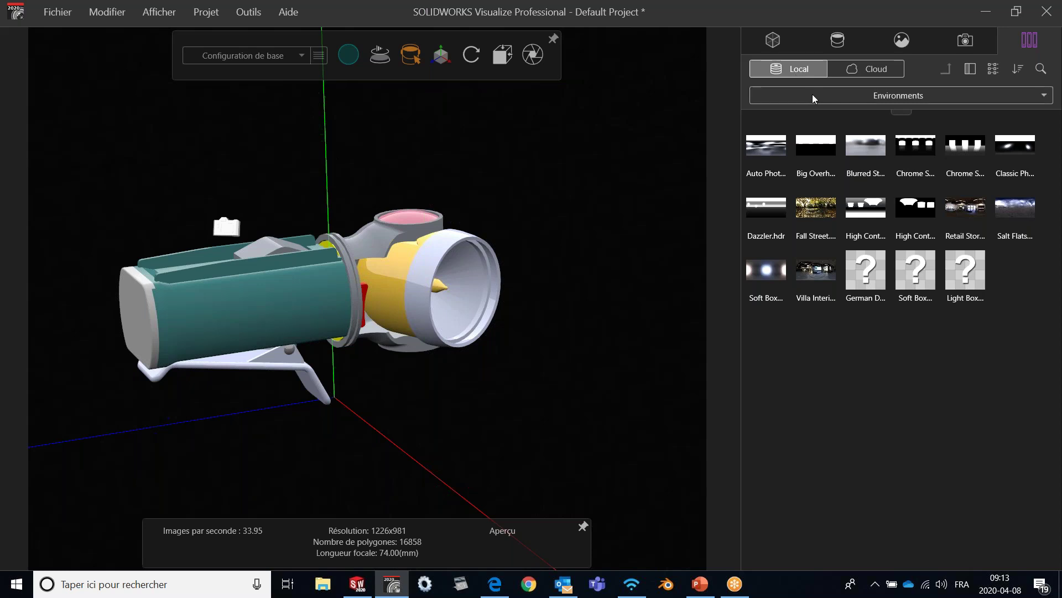
left_click(833, 95)
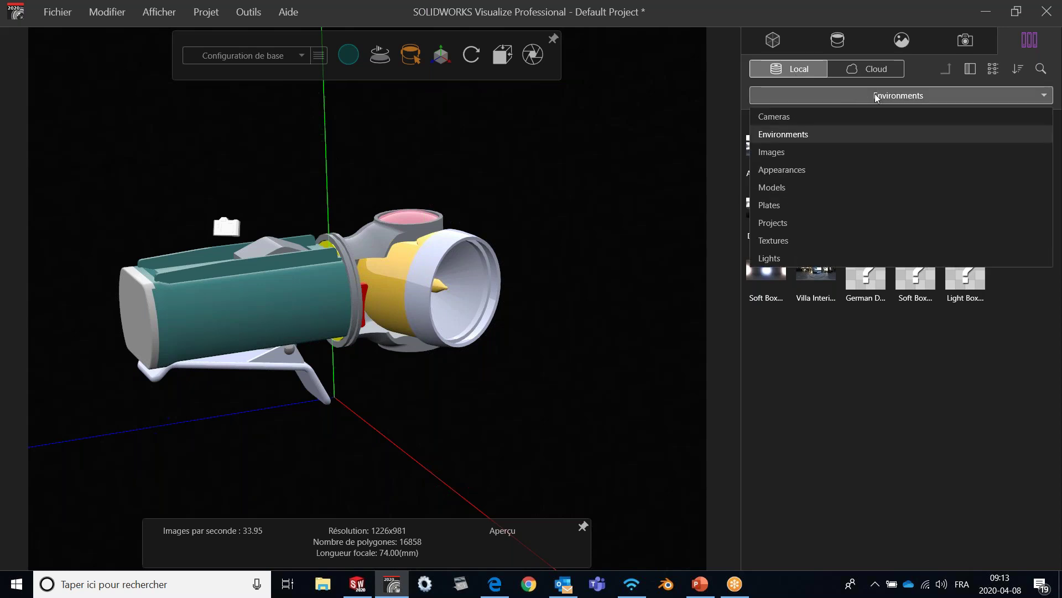
left_click(836, 114)
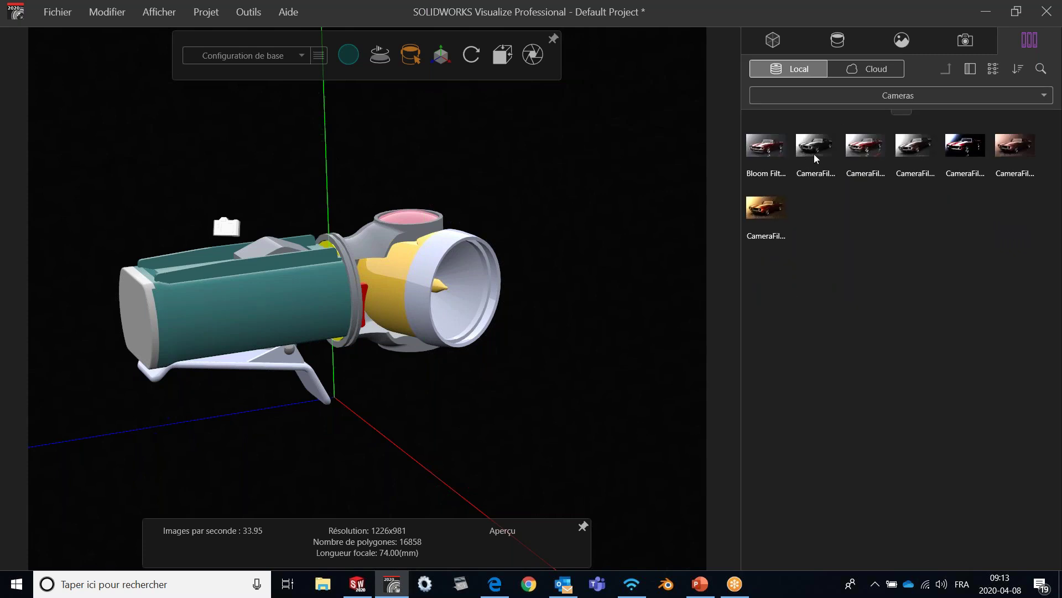
left_click(863, 96)
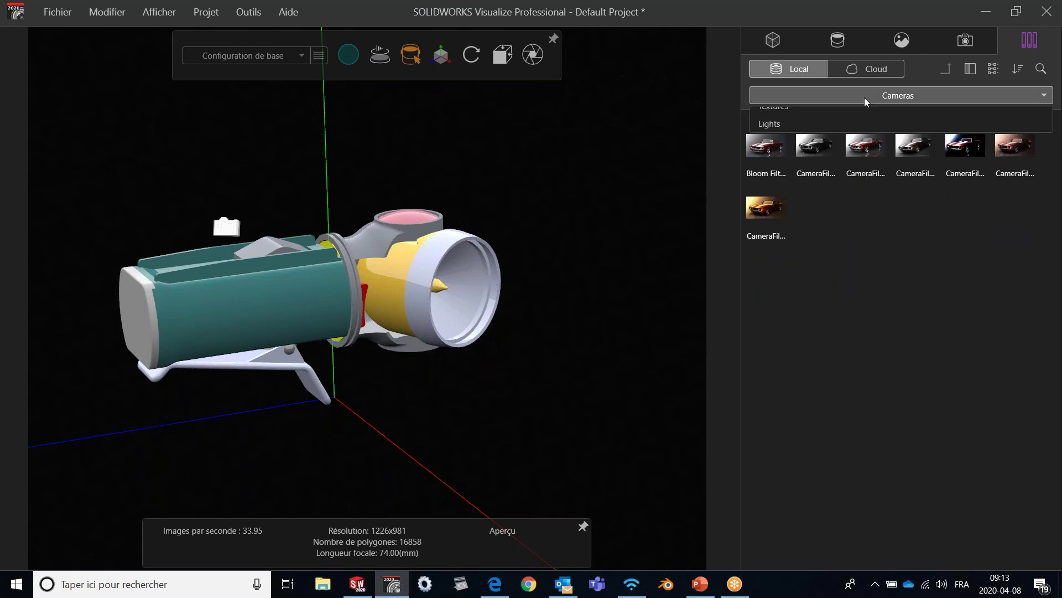
left_click(818, 132)
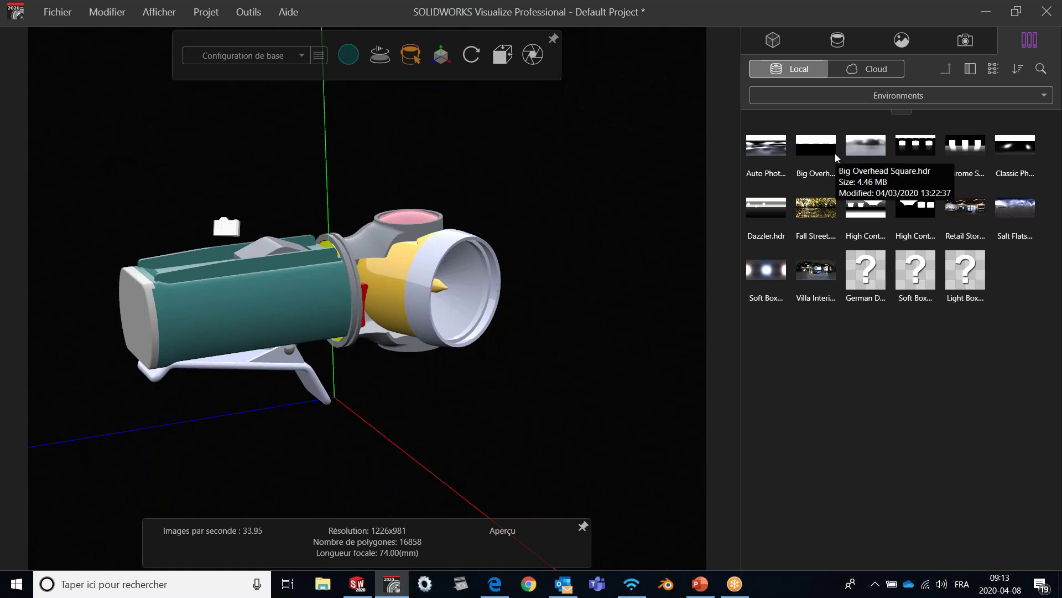
- Test environments on the flashlight scene, downloading Parallel Vertical Light Bars from the cloud, and apply the Light Box environment
left_click_drag(911, 150, 599, 232)
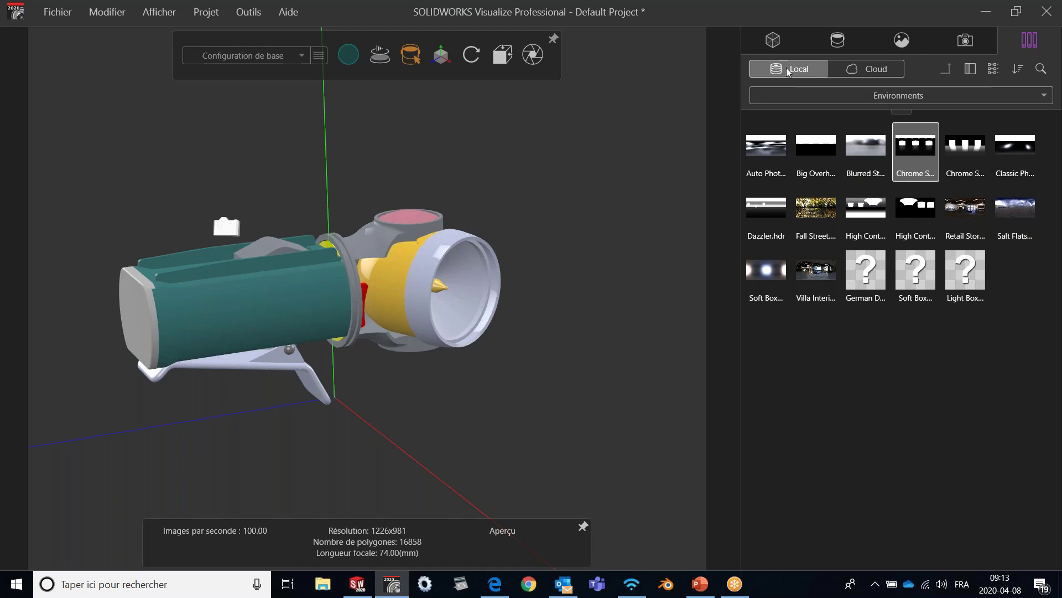
left_click(853, 70)
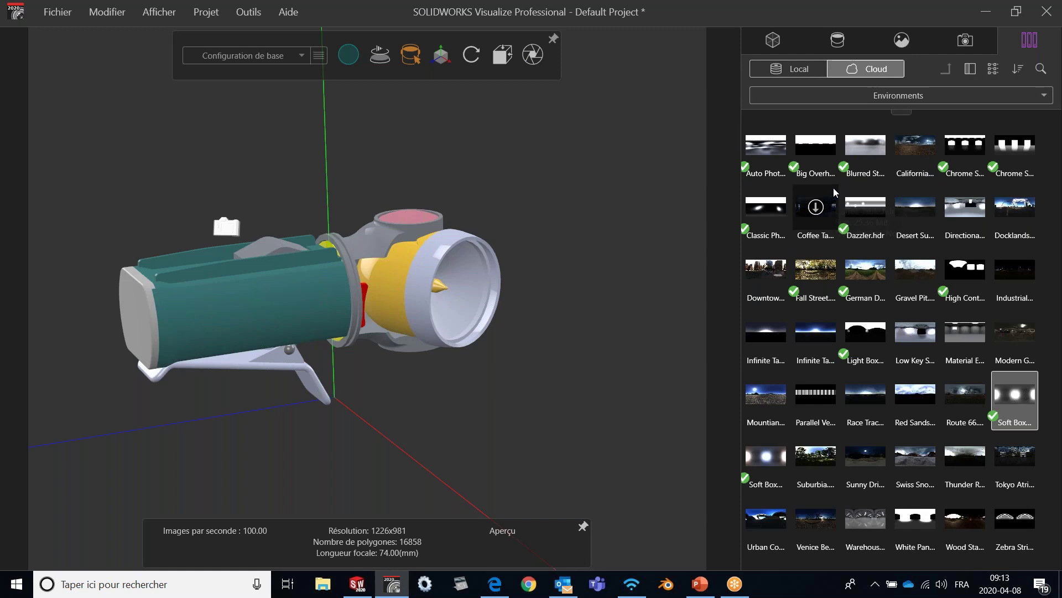
mouse_move(765, 275)
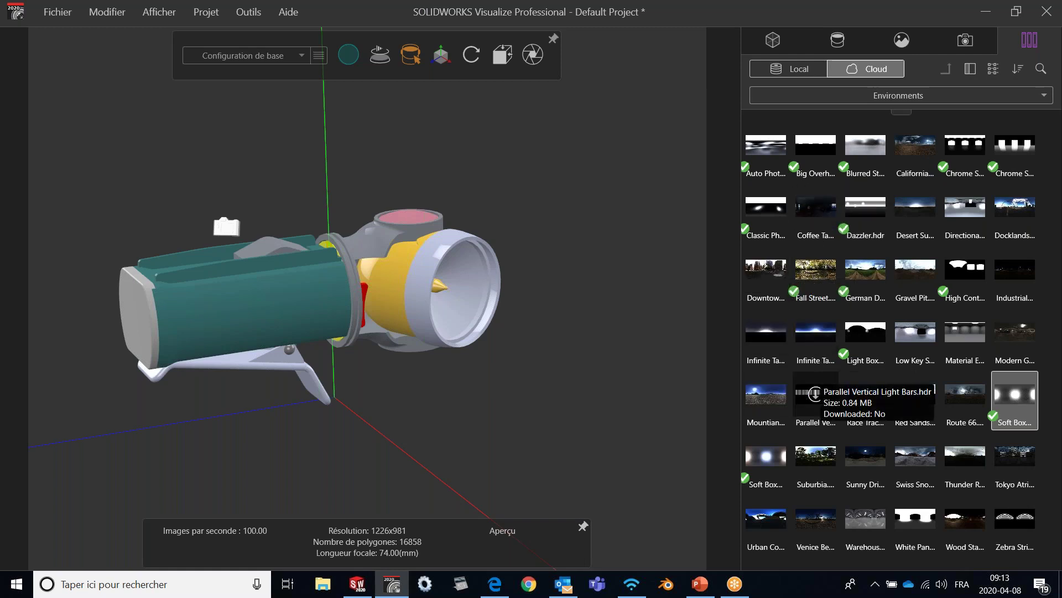
left_click(812, 396)
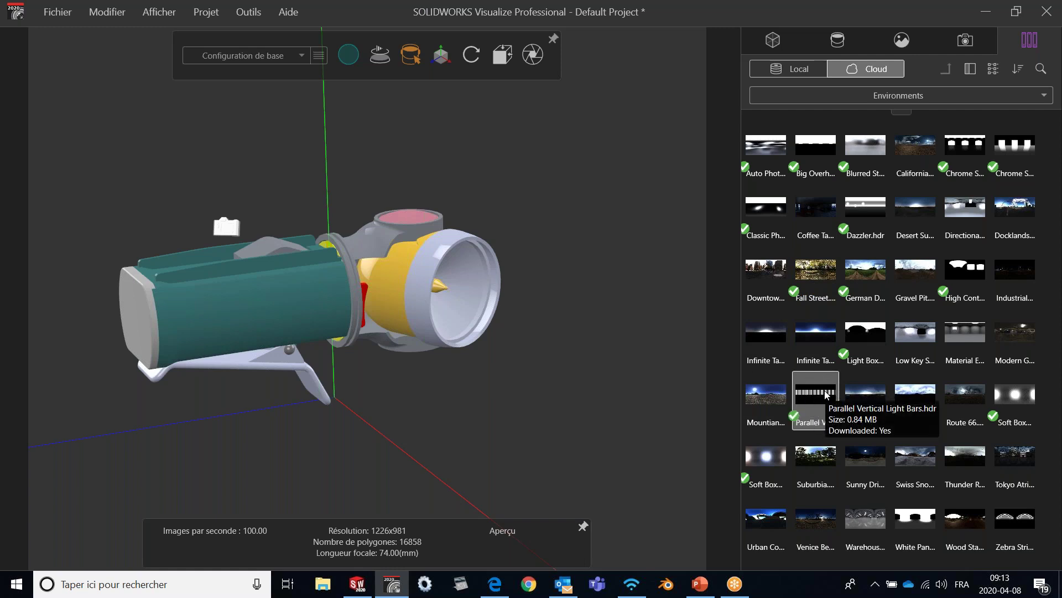
left_click_drag(616, 336, 616, 336)
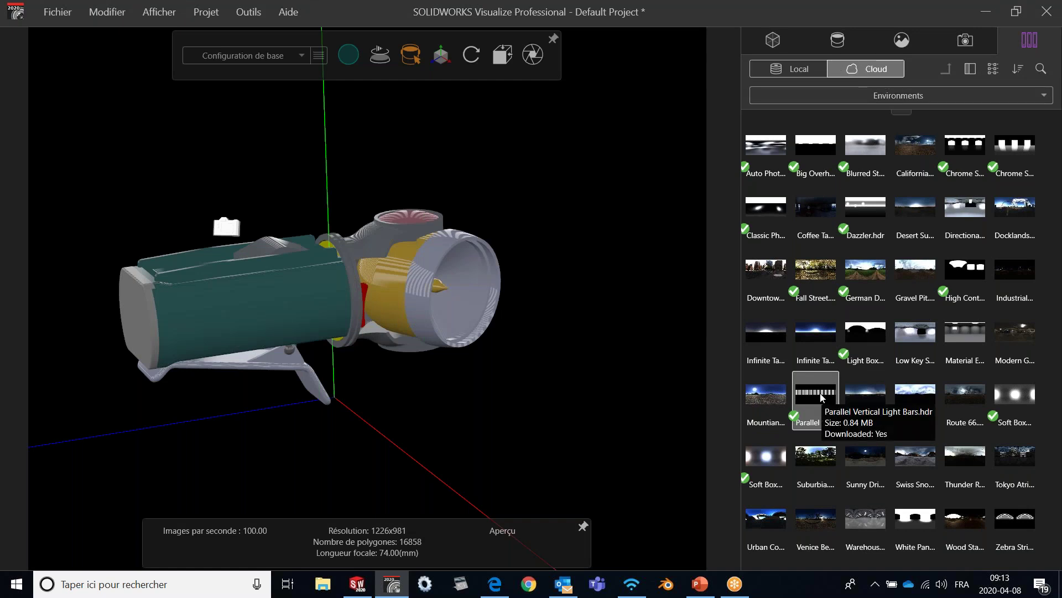
left_click_drag(863, 338, 626, 274)
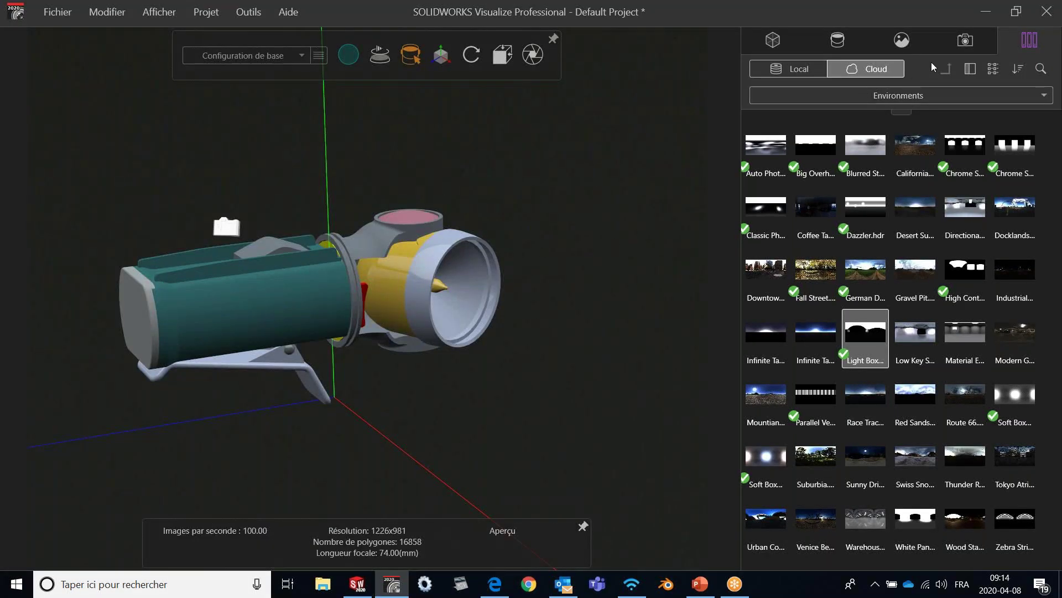
- Apply the Aluminum 2 appearance from the local Metal appearances to the bracket under the flashlight's body
left_click(946, 95)
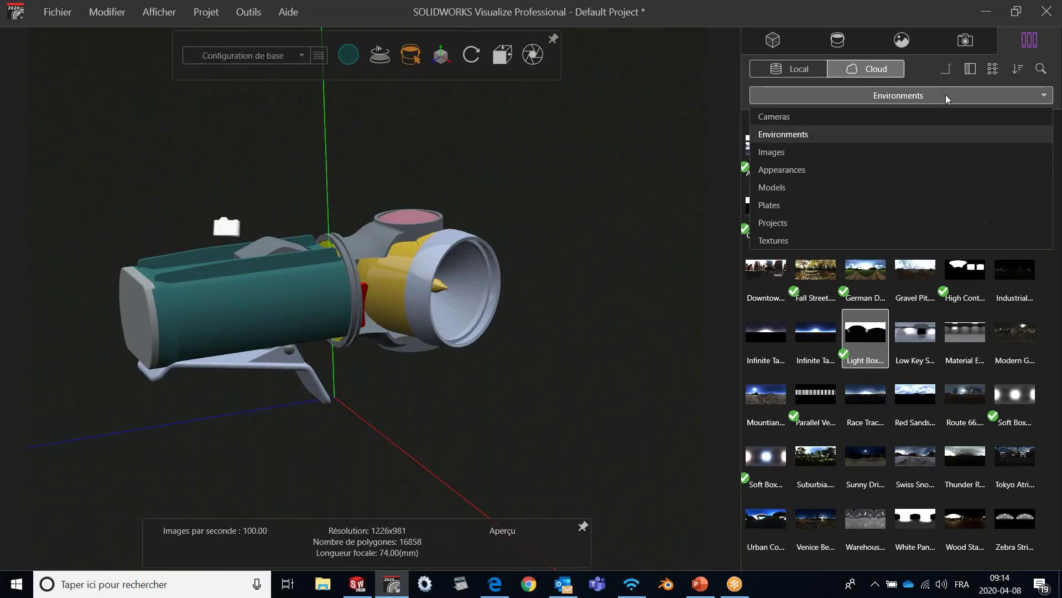
left_click(852, 147)
left_click(889, 95)
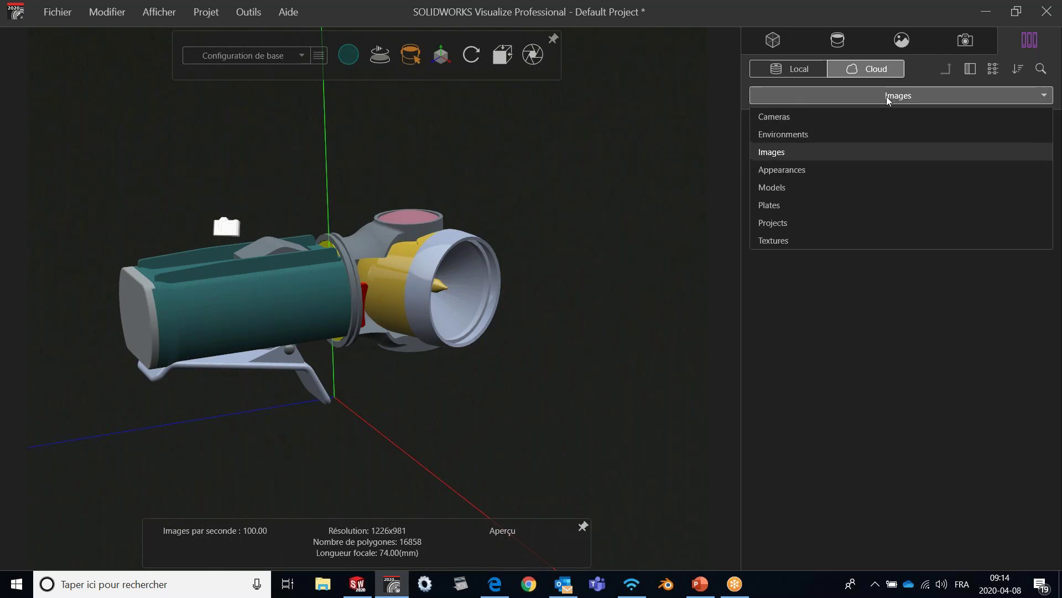
left_click(810, 168)
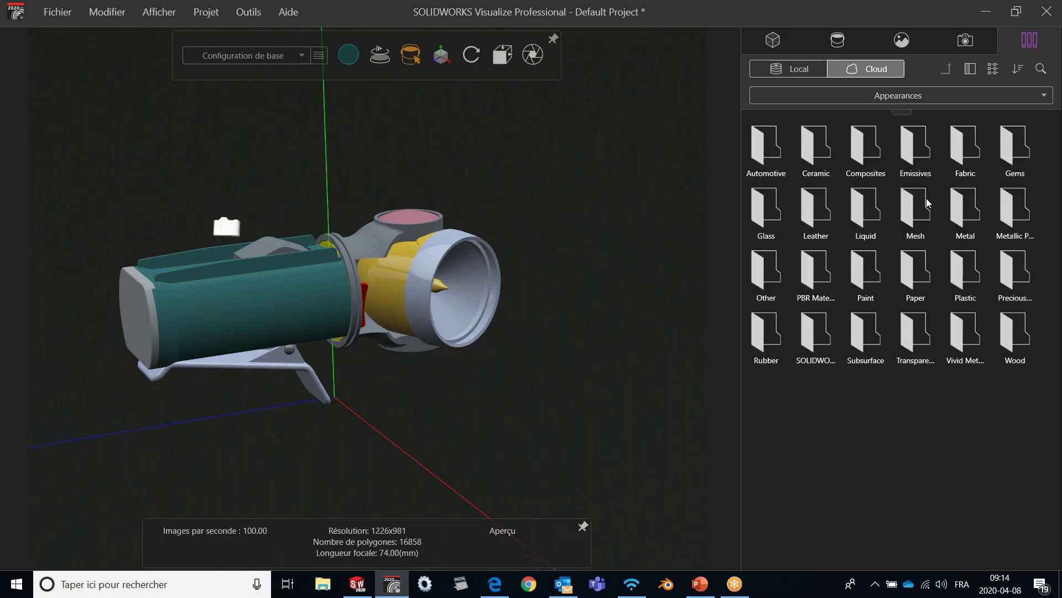
left_click(776, 68)
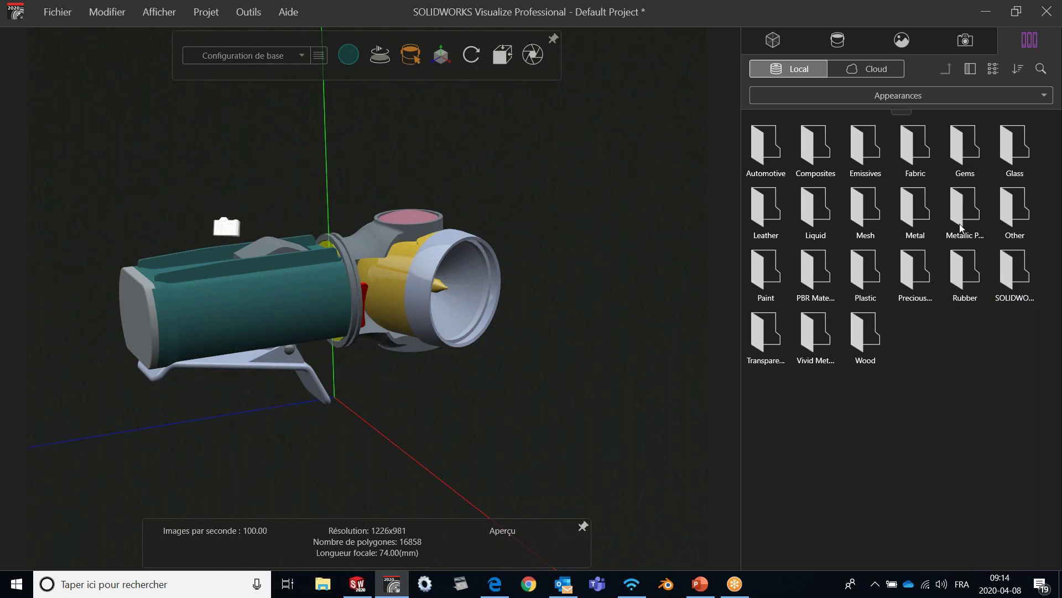
double_click(924, 215)
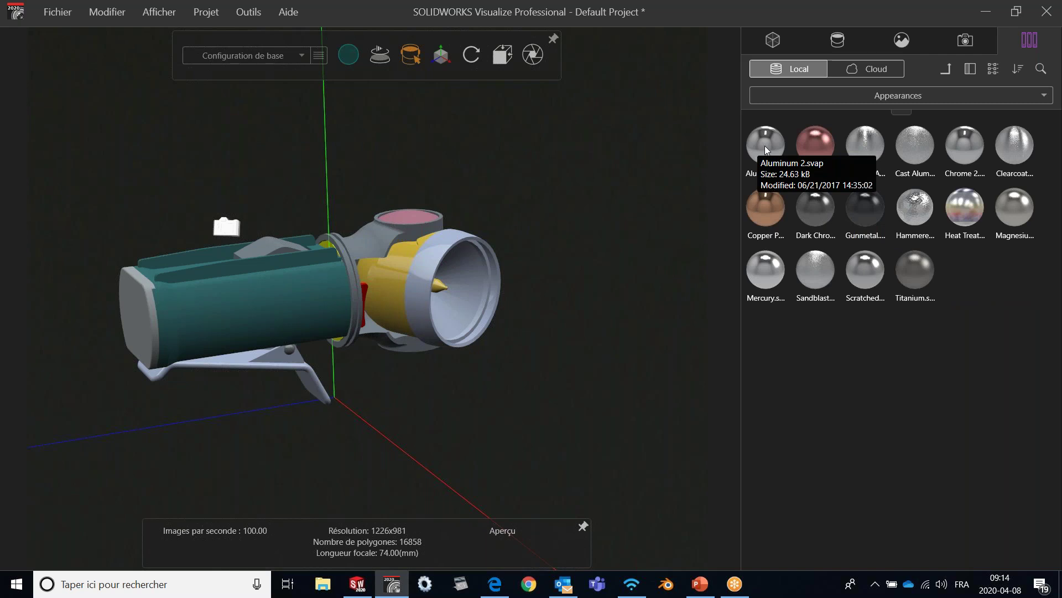
left_click_drag(765, 142, 325, 388)
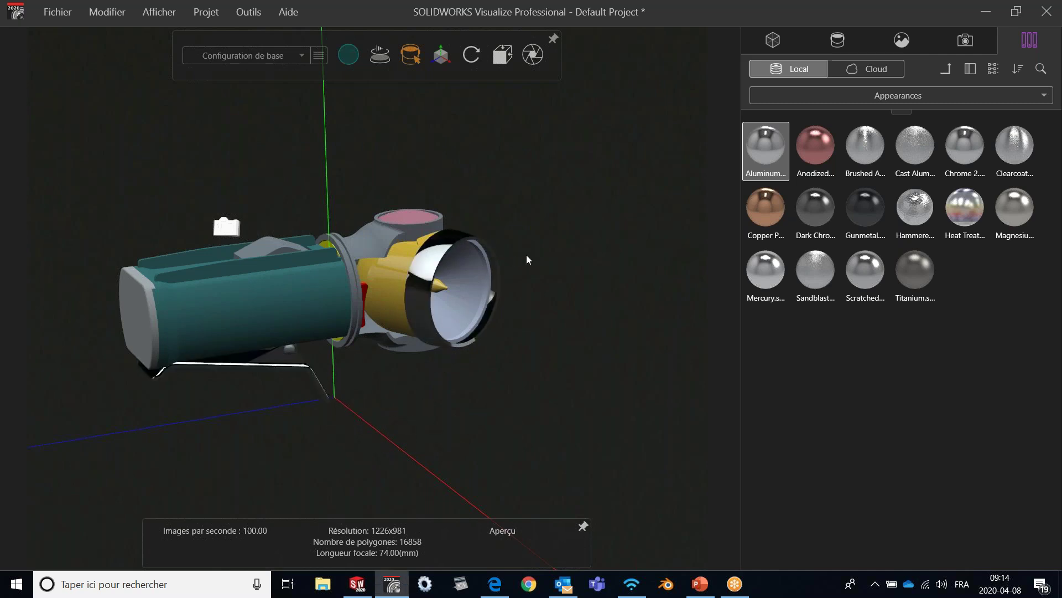
- Apply the Basic Blue Dark Plastic appearance from the local Plastic library to the yellow part of the flashlight's head and select it
scroll(447, 304, "up", 5)
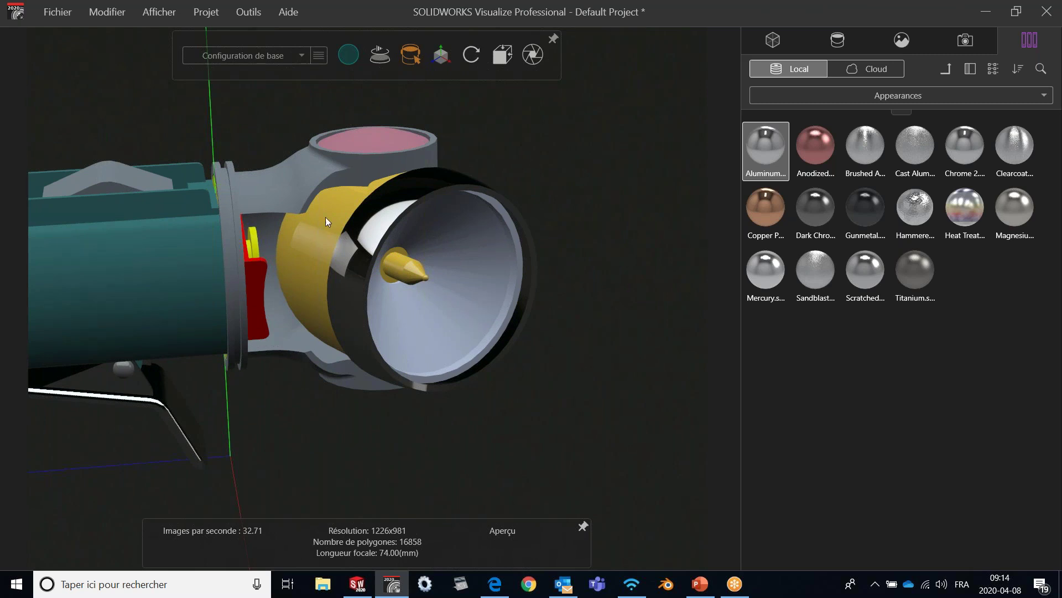
left_click(951, 71)
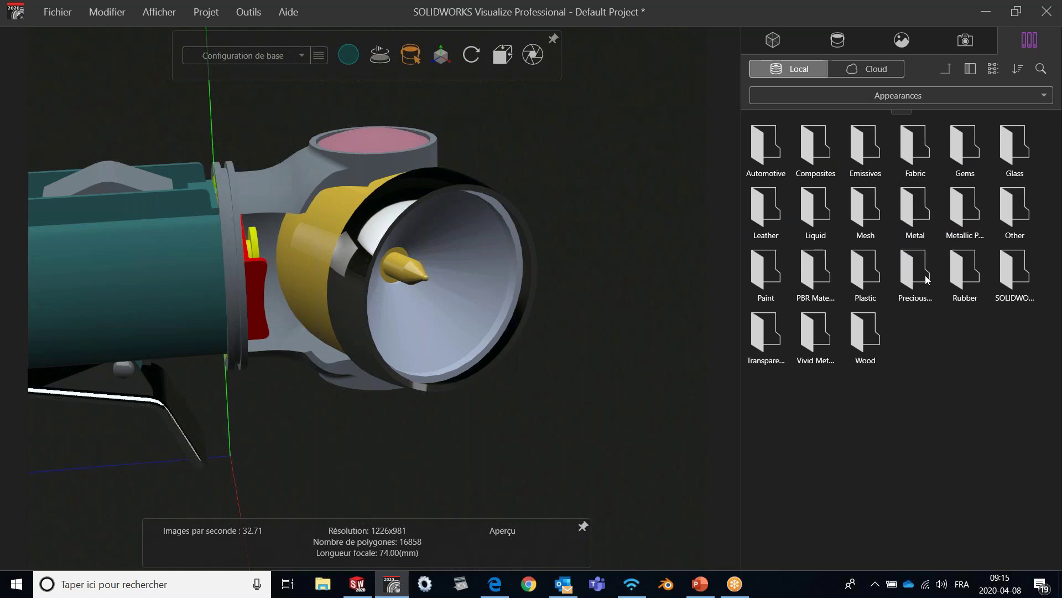
double_click(864, 270)
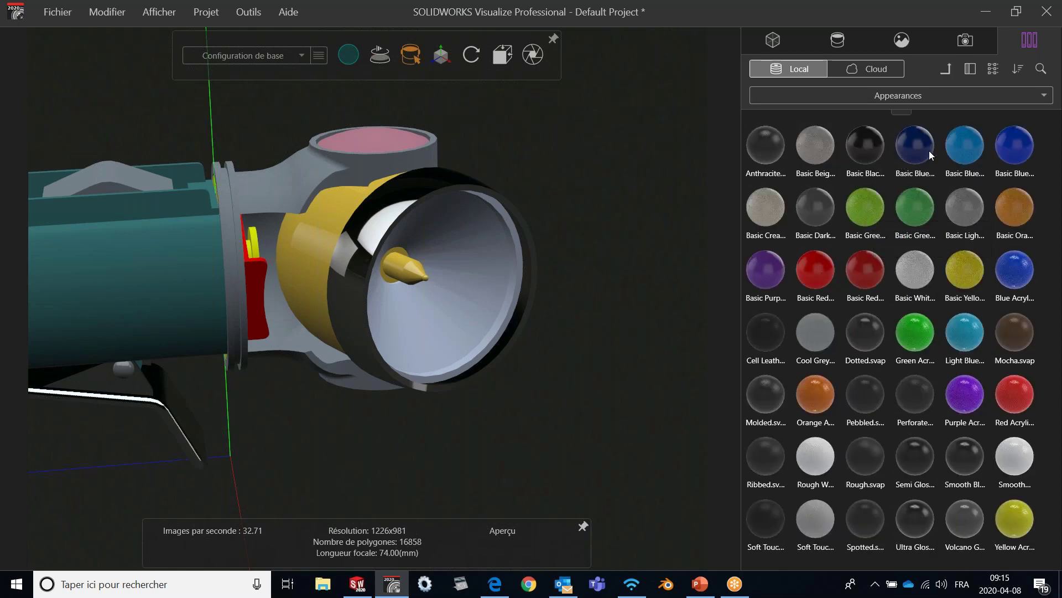
left_click_drag(925, 149, 318, 230)
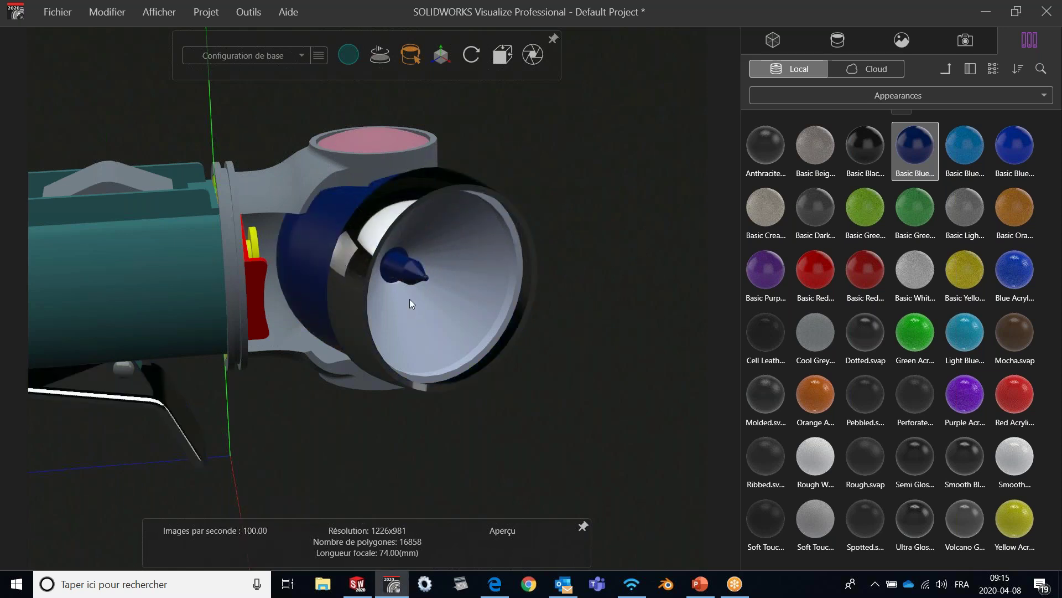
scroll(409, 303, "up", 6)
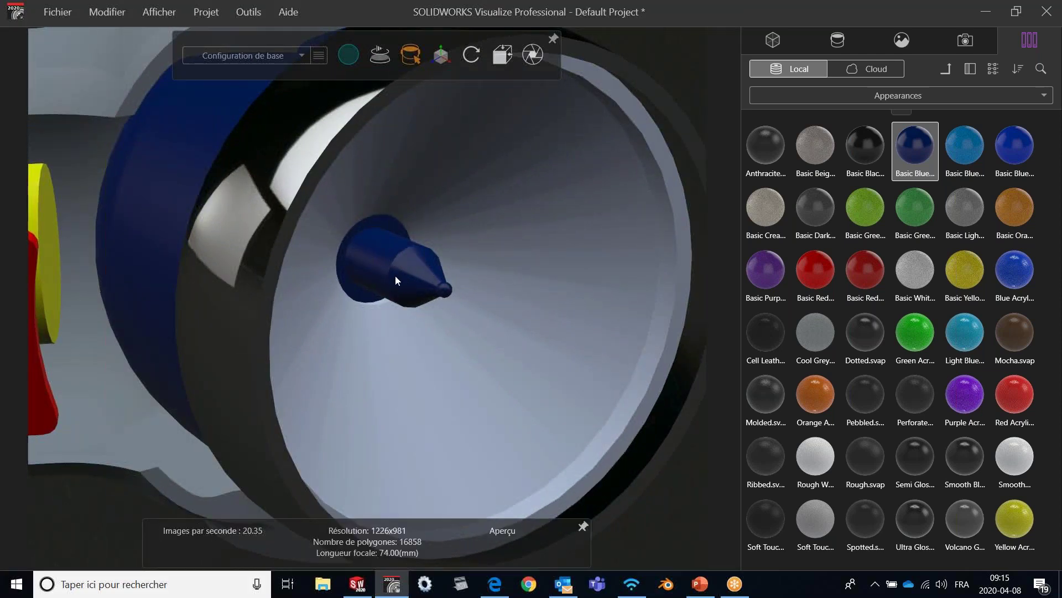
left_click(426, 160)
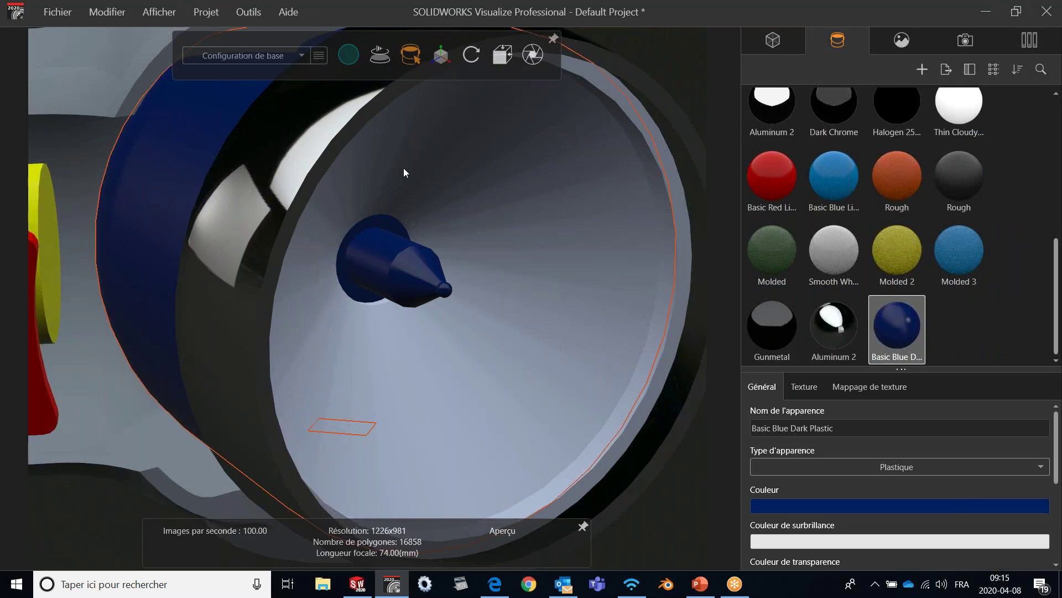
- Examine the bulb inside the head and compare the model, part and group selection modes on it
mouse_move(406, 58)
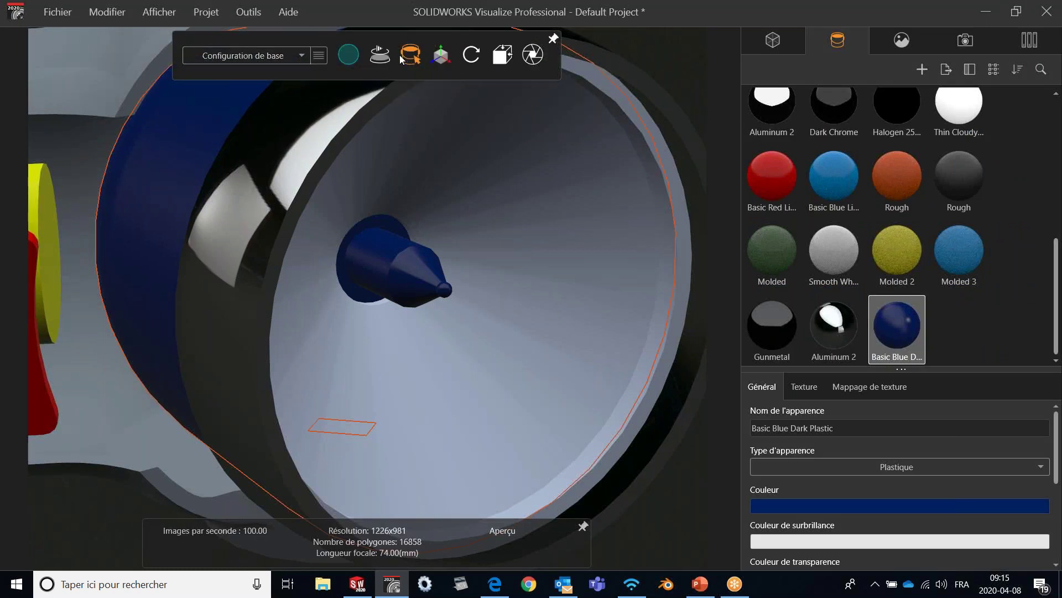
mouse_move(349, 55)
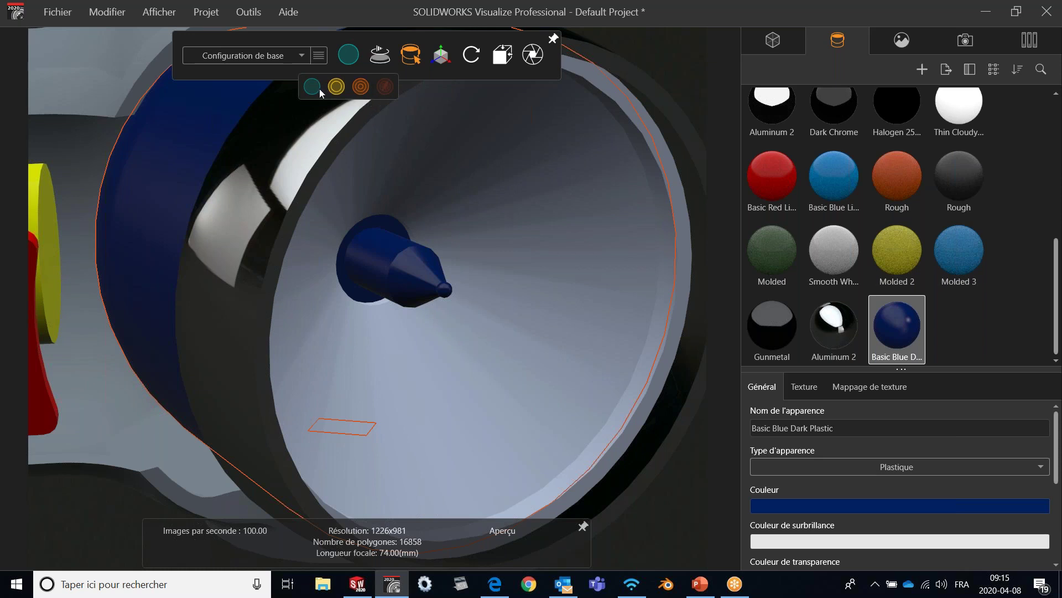
left_click_drag(297, 111, 266, 230)
middle_click_drag(266, 230, 280, 211)
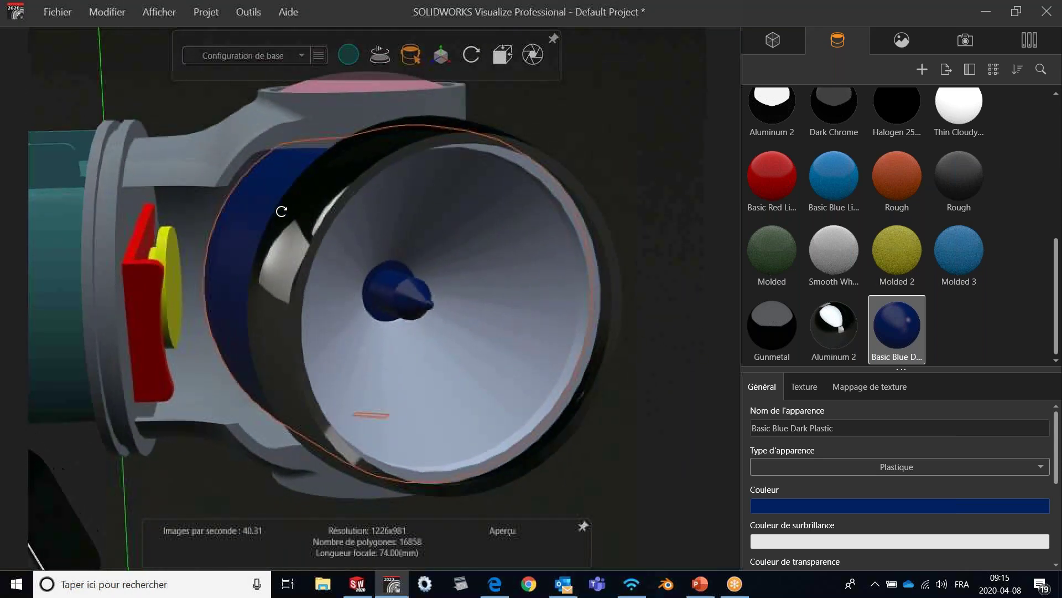
scroll(402, 340, "up", 1)
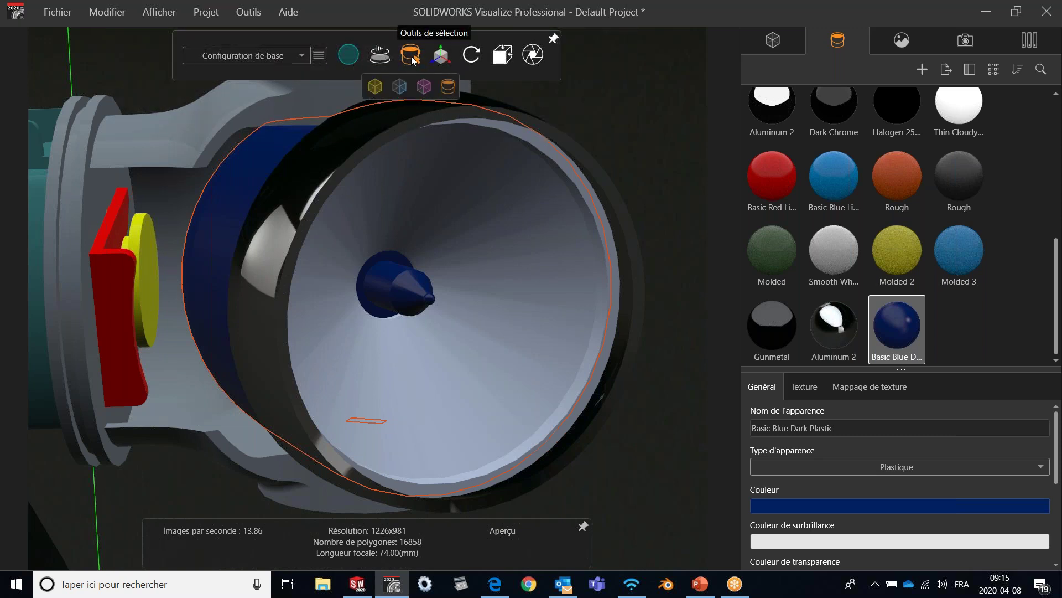
left_click(381, 91)
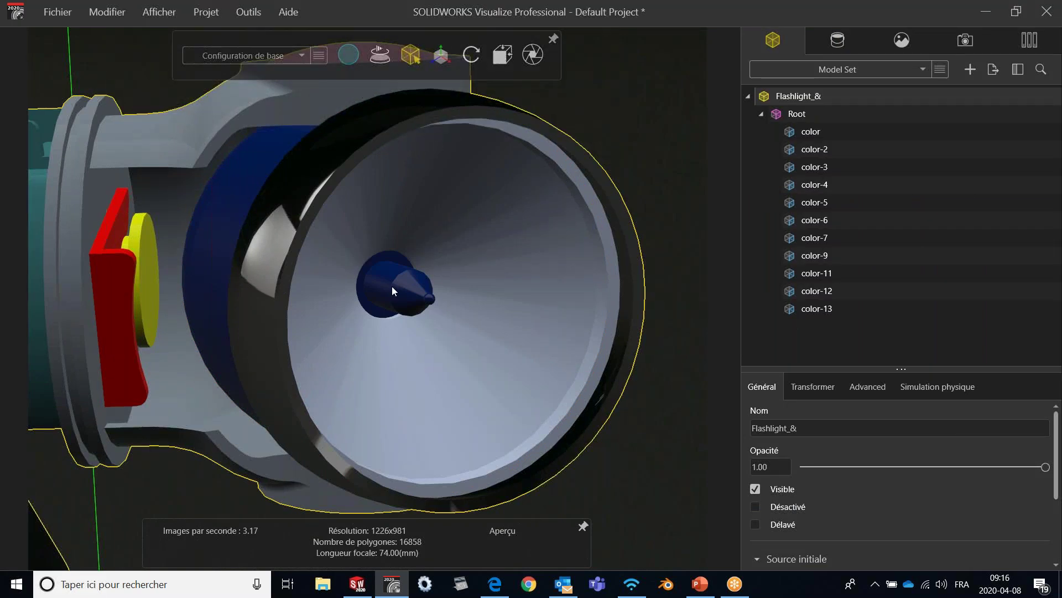
mouse_move(410, 56)
left_click(404, 85)
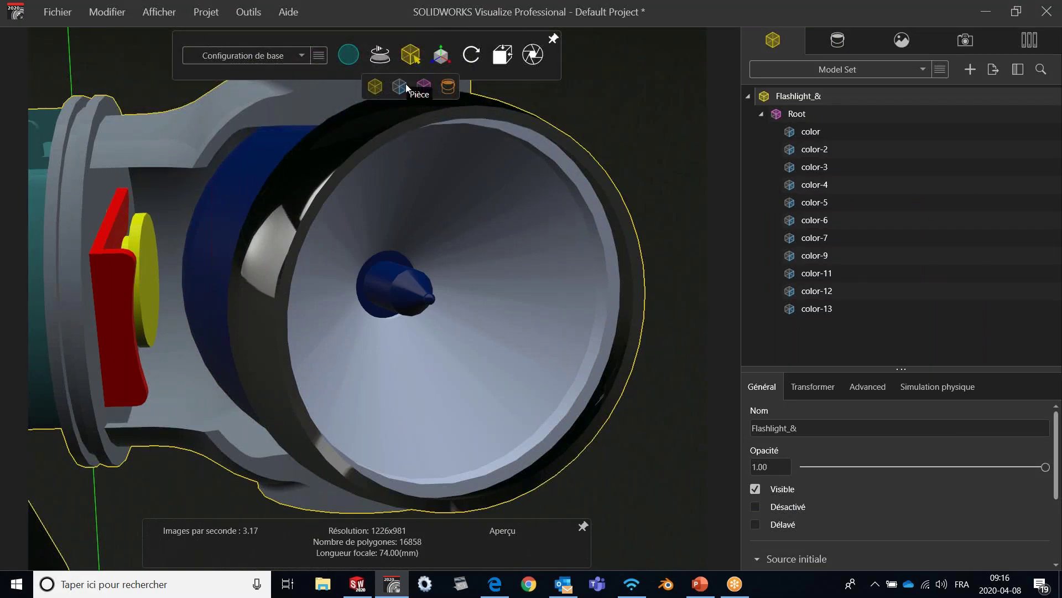
left_click(403, 281)
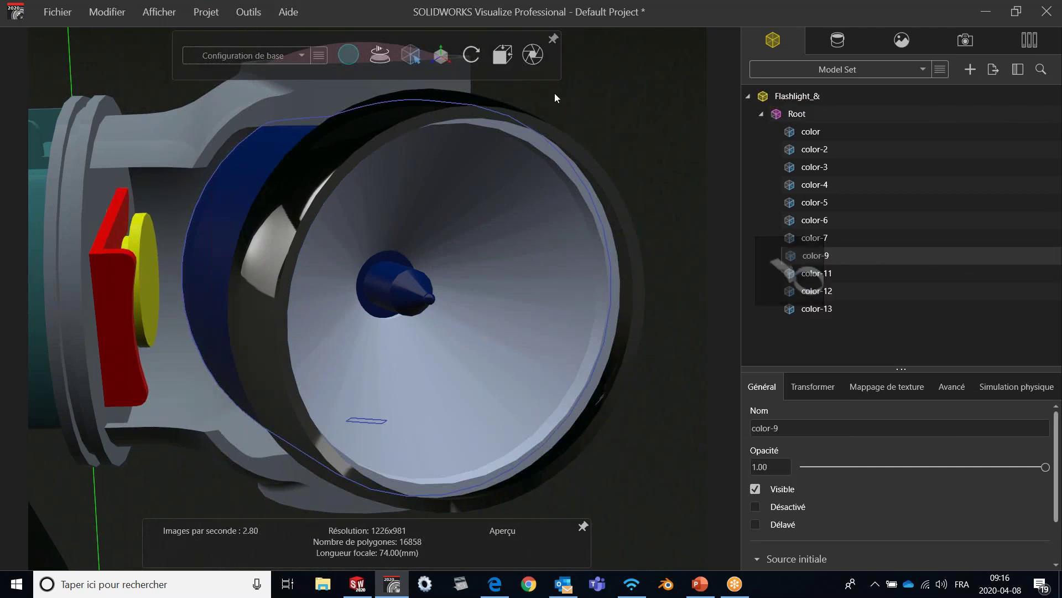
mouse_move(409, 58)
left_click(423, 86)
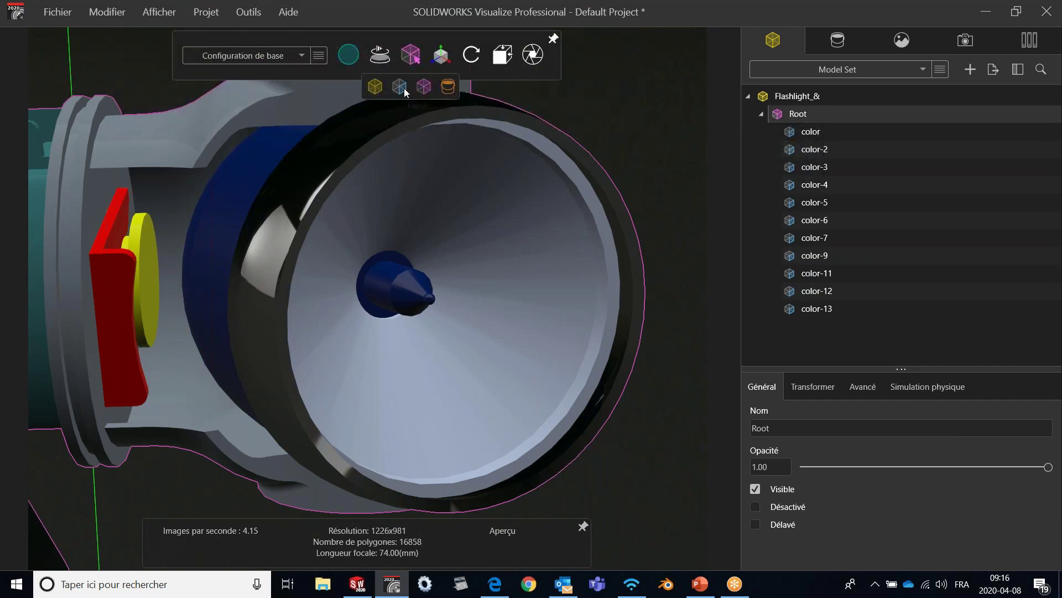
- Select the blue head part and split off its central bulb with a facet angle tolerance of 57.67
left_click(404, 88)
left_click(416, 254)
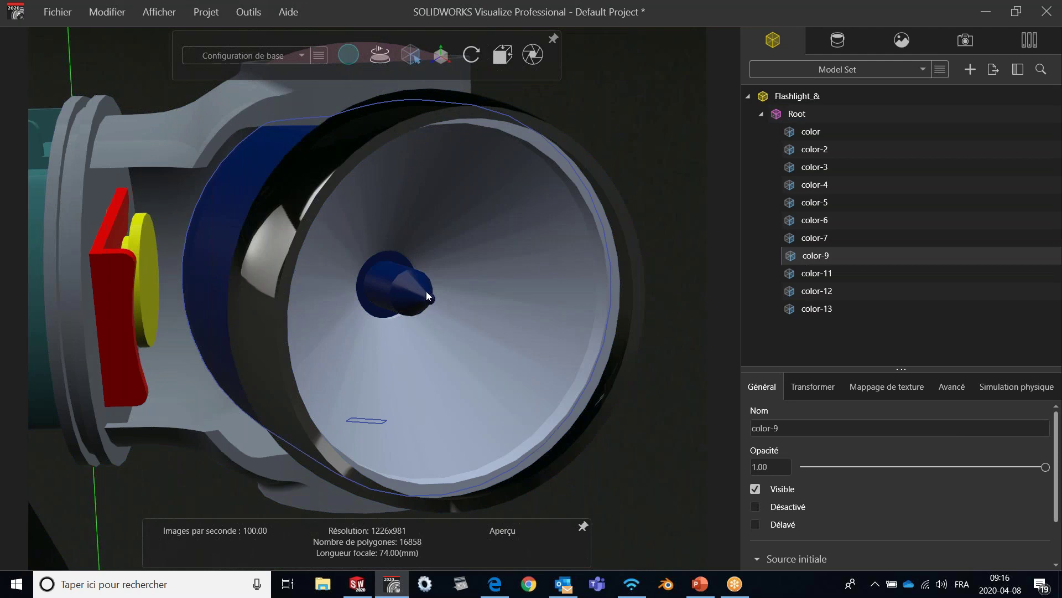
left_click(254, 14)
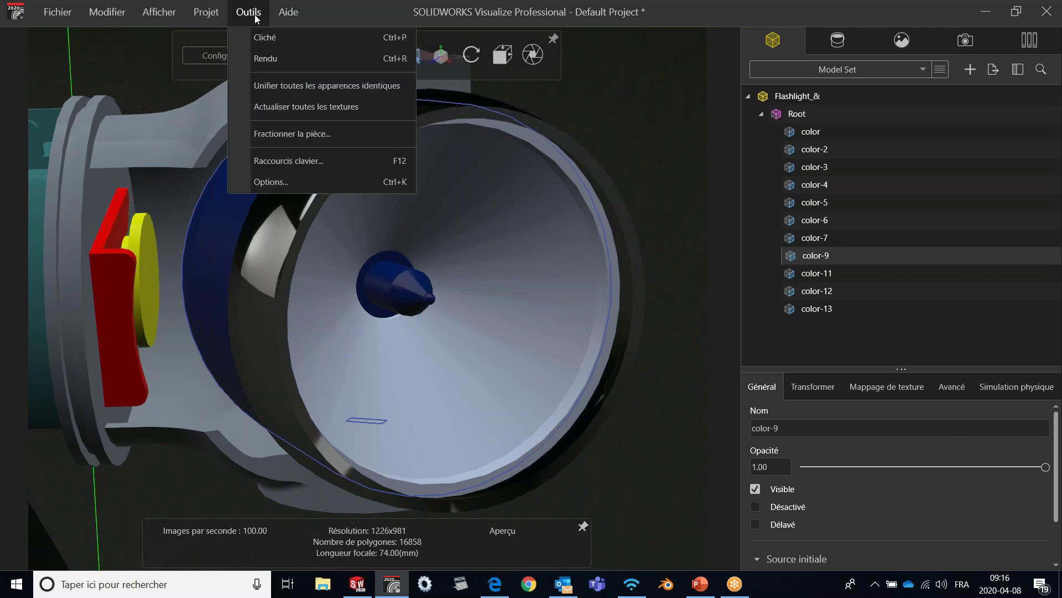
left_click(294, 131)
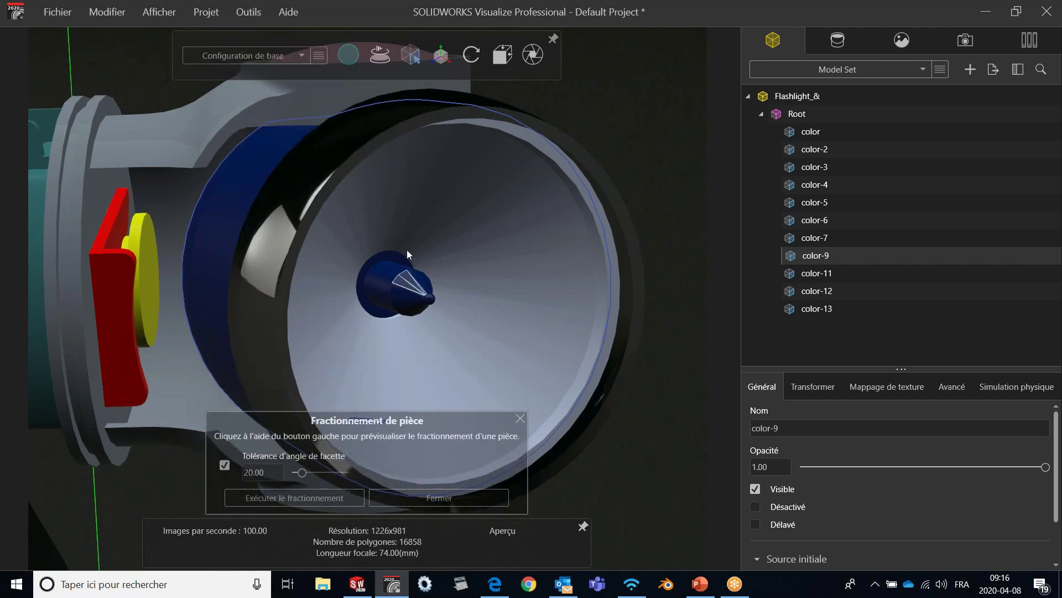
left_click_drag(301, 474, 312, 475)
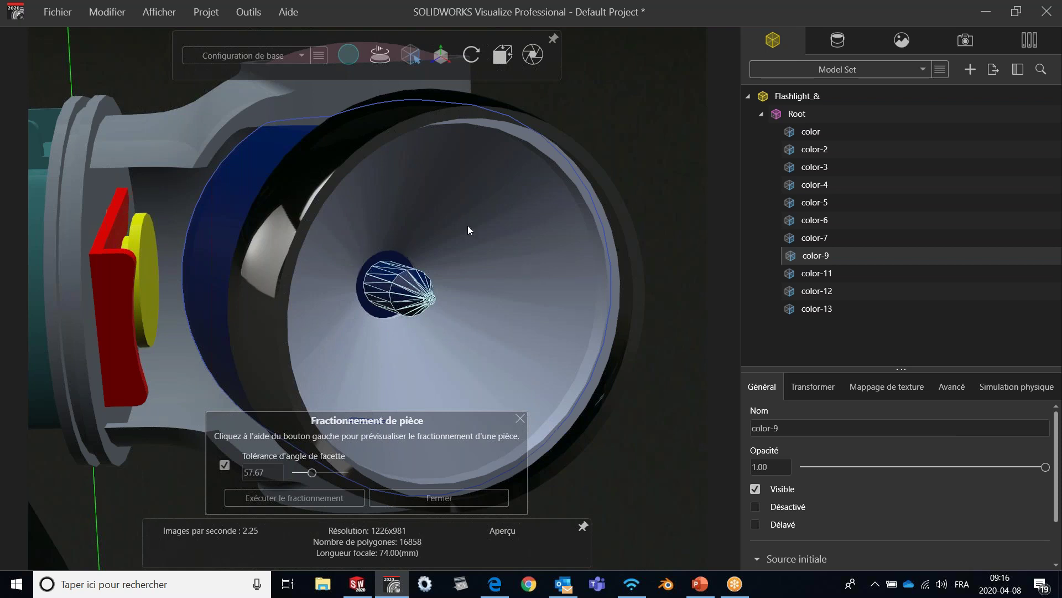
left_click(296, 500)
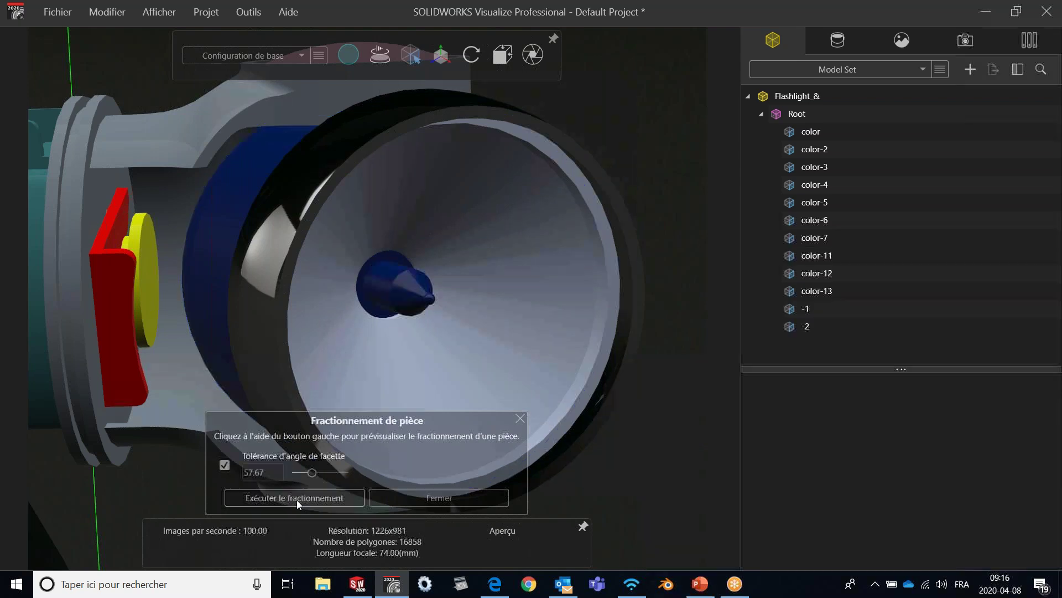
left_click(416, 500)
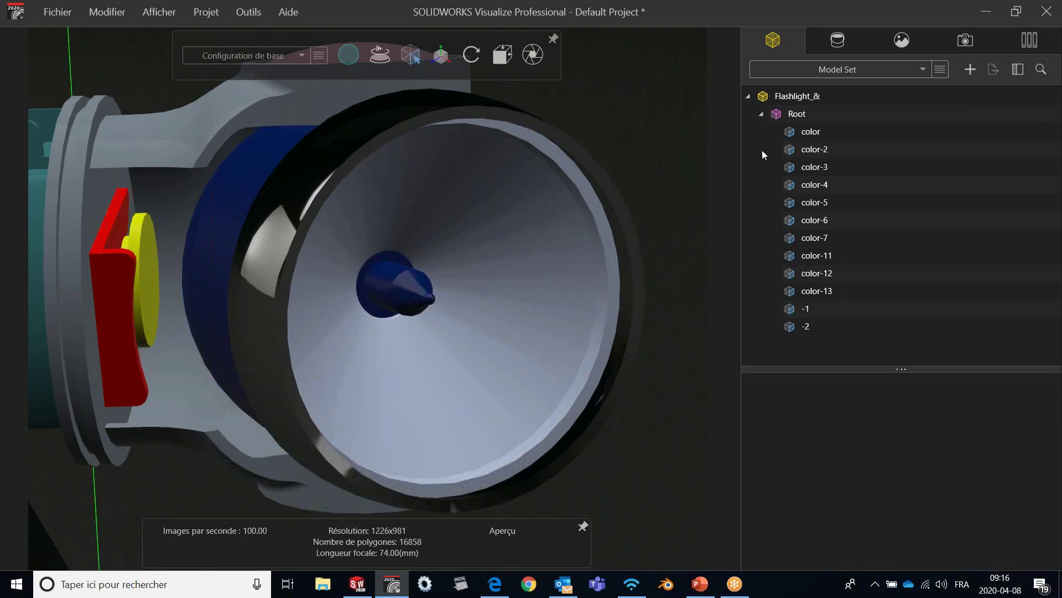
- Apply the Thin Cloudy appearance from the local Transparent appearances to the bulb inside the flashlight's head
left_click(1030, 40)
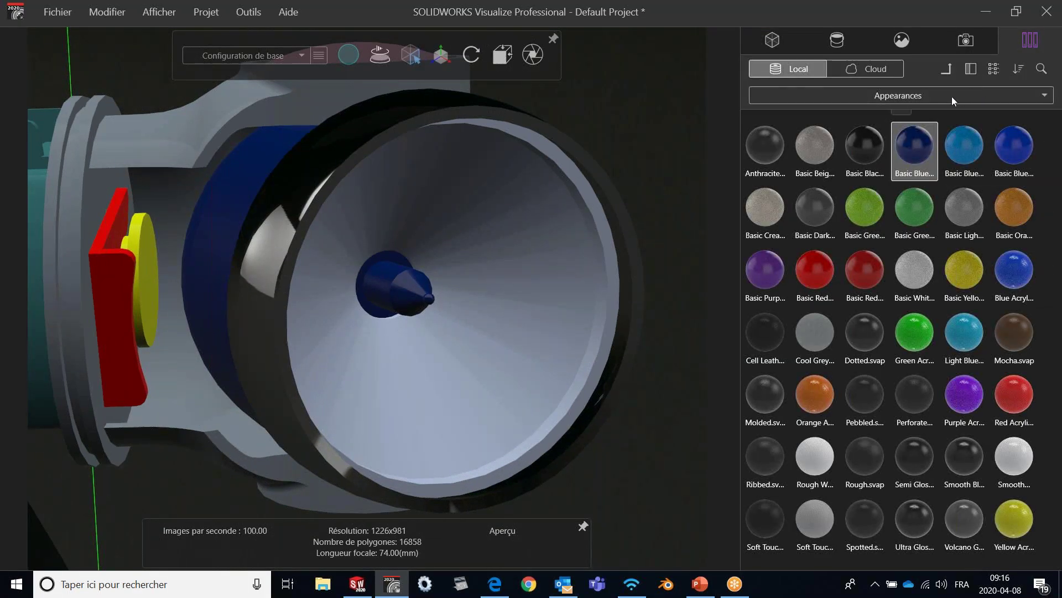
left_click(951, 72)
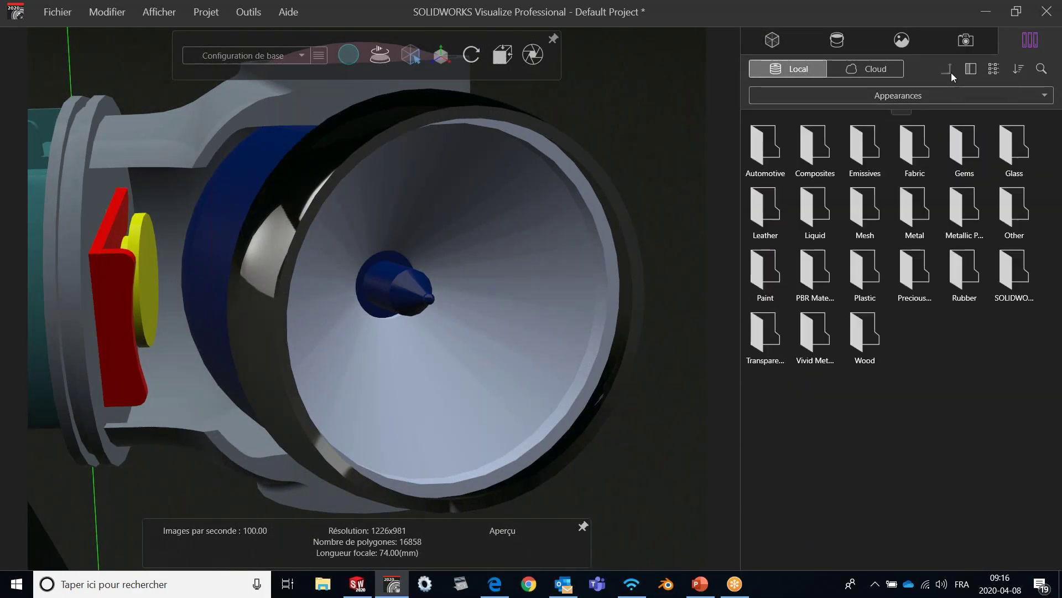
double_click(761, 330)
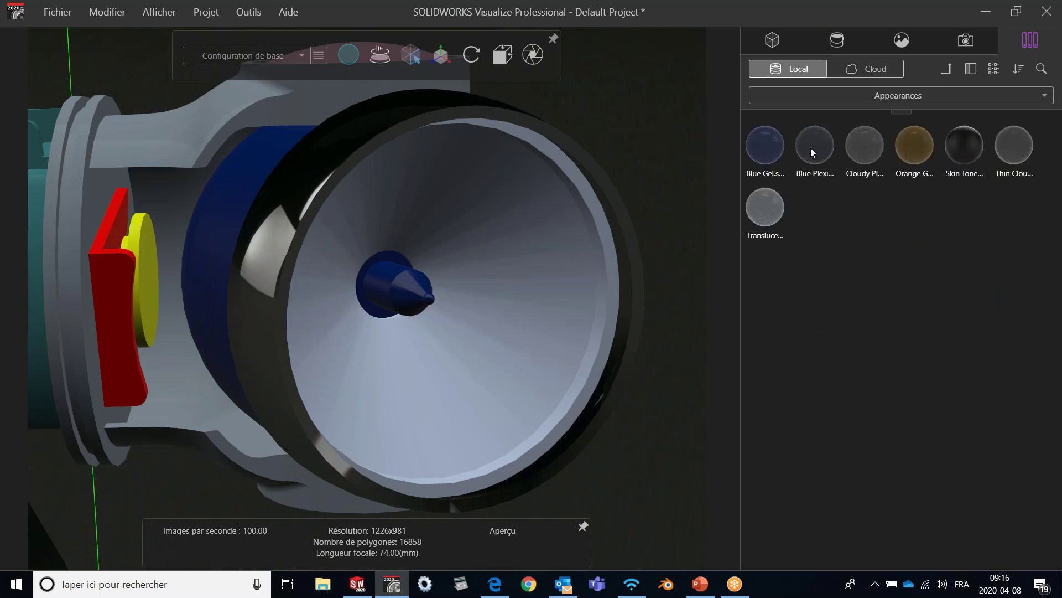
left_click_drag(1012, 148, 395, 308)
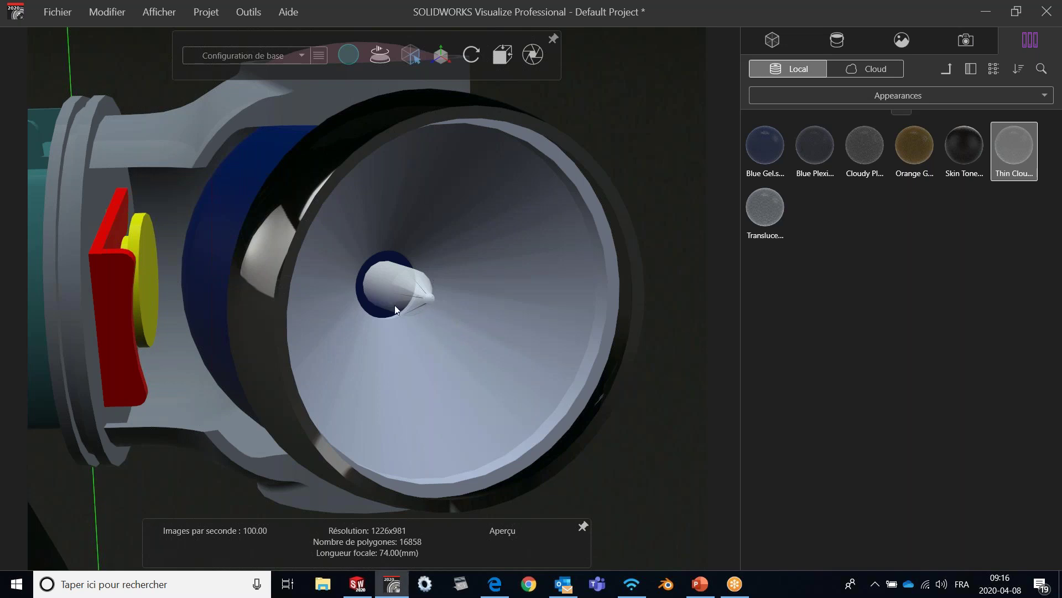
- Select the whole flashlight using the model selection mode and activate the object manipulator on it
scroll(436, 267, "down", 3)
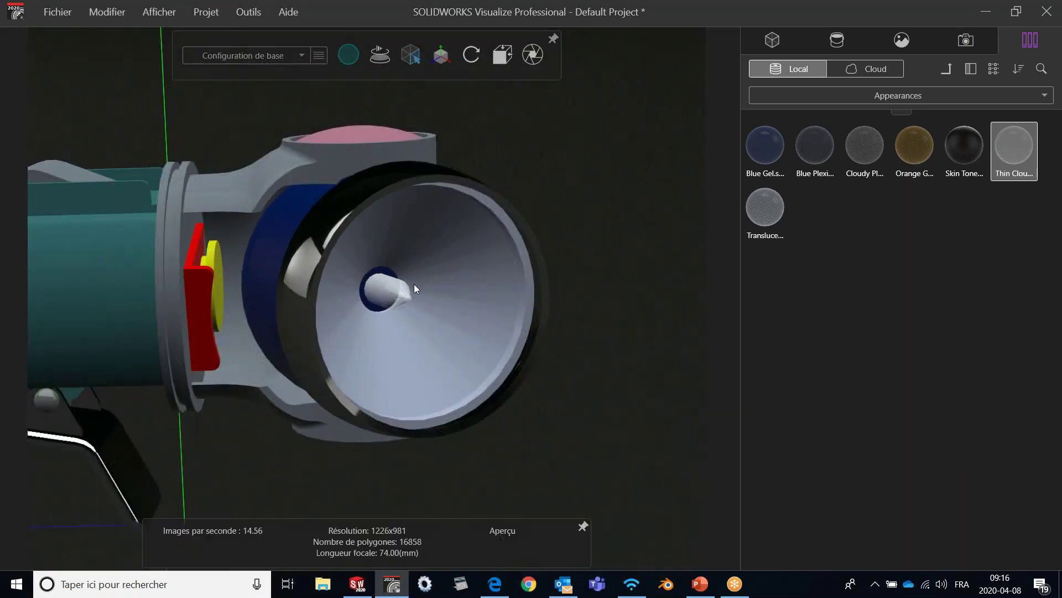
middle_click_drag(414, 284, 429, 293)
scroll(418, 283, "down", 6)
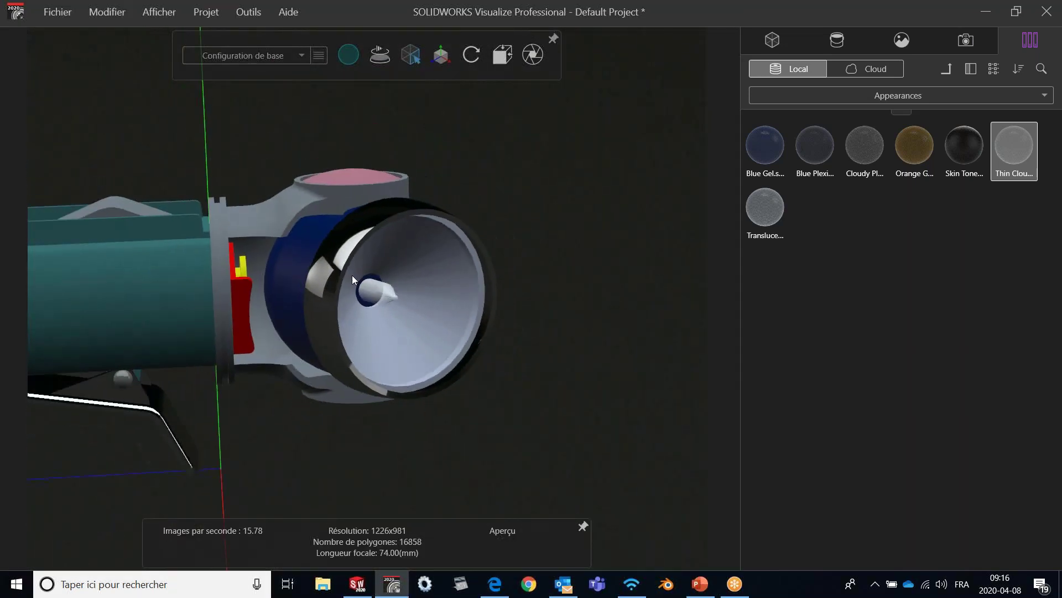
scroll(346, 291, "up", 3)
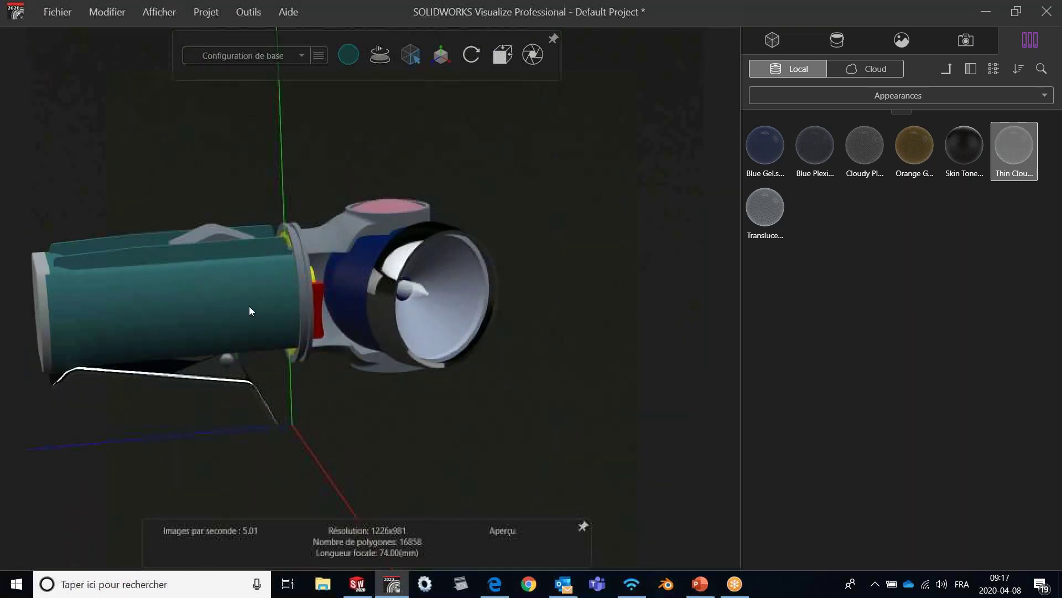
middle_click_drag(304, 295, 324, 304)
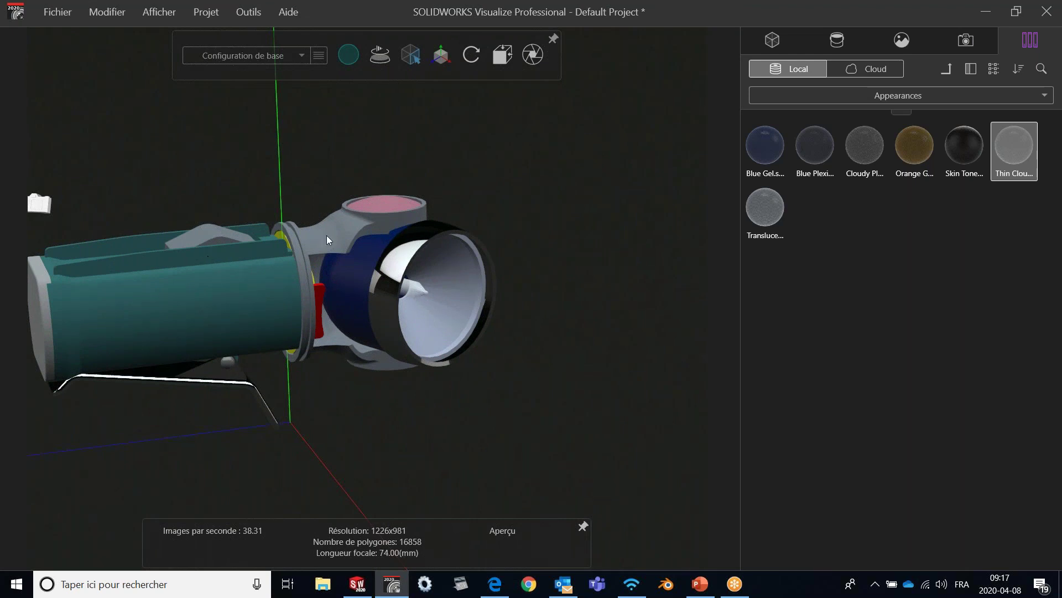
mouse_move(411, 62)
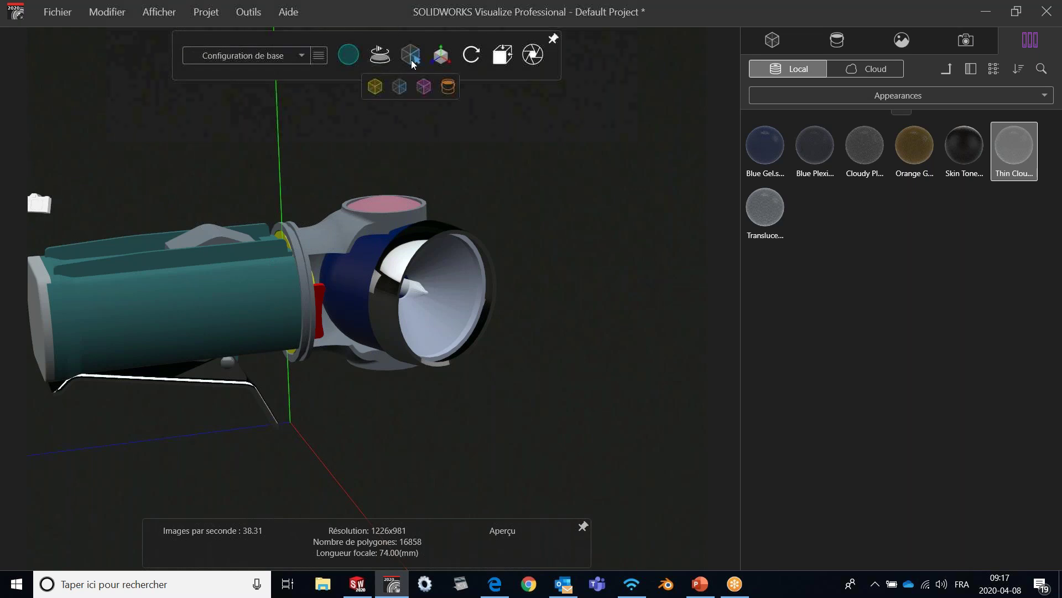
left_click(376, 86)
left_click(368, 230)
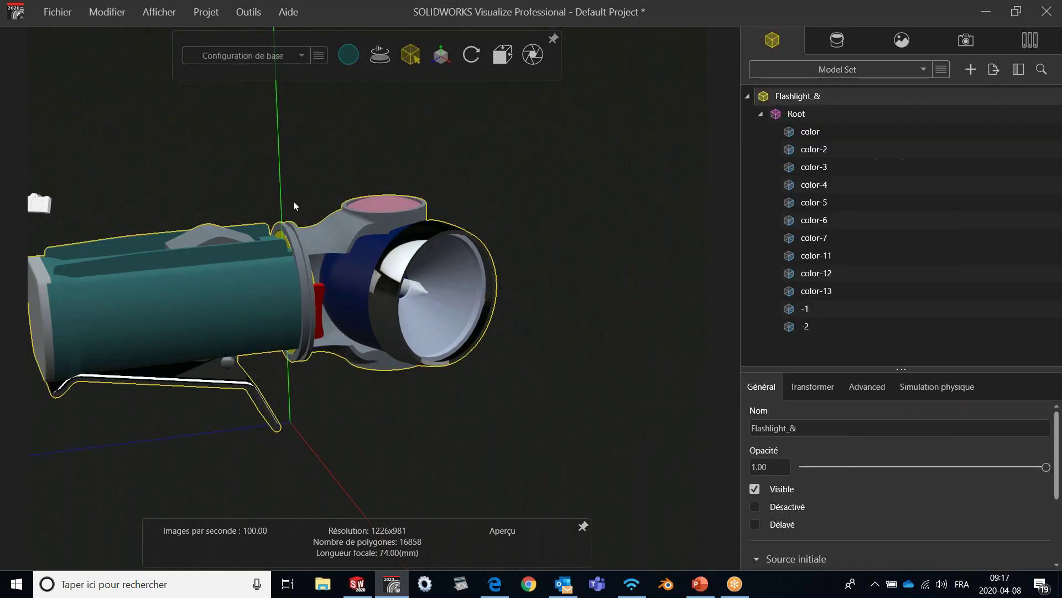
mouse_move(441, 62)
left_click(391, 87)
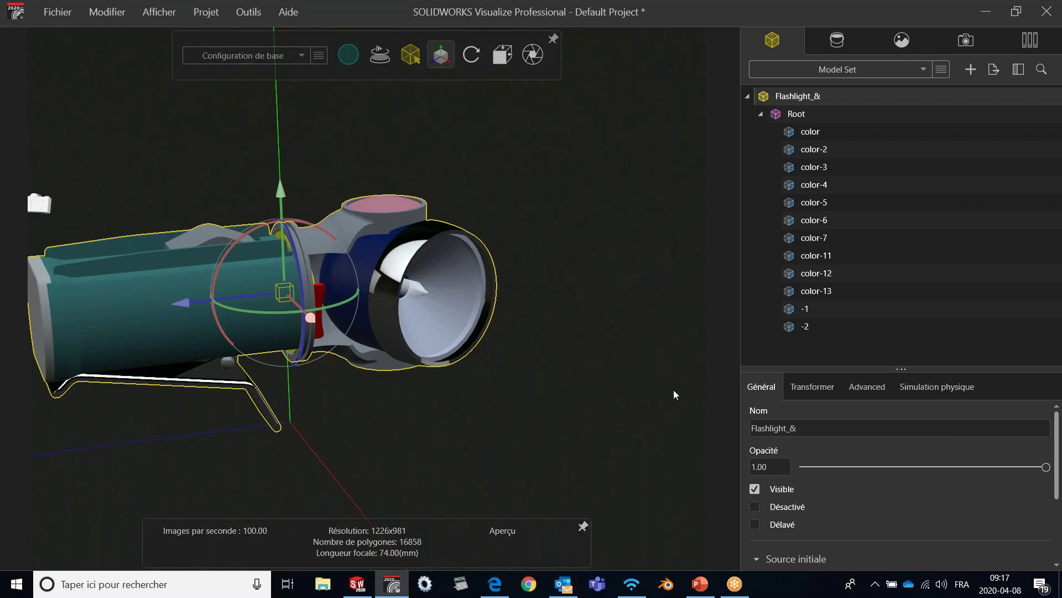
- Stand the flashlight upright by rotating the model +90 about X, anchor it to the floor and deselect it
left_click(801, 388)
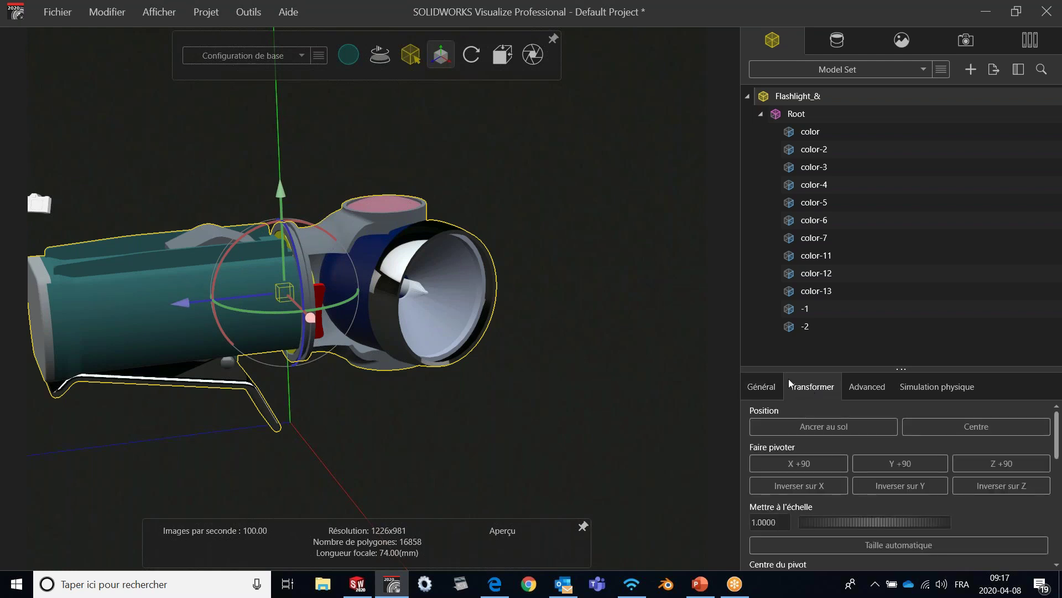
left_click(781, 464)
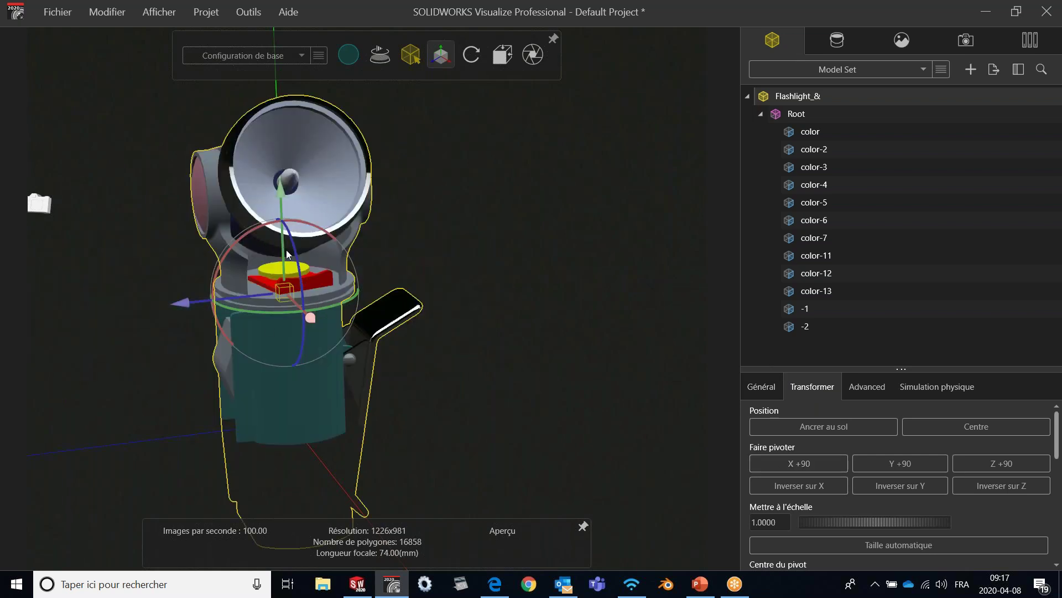
left_click(817, 427)
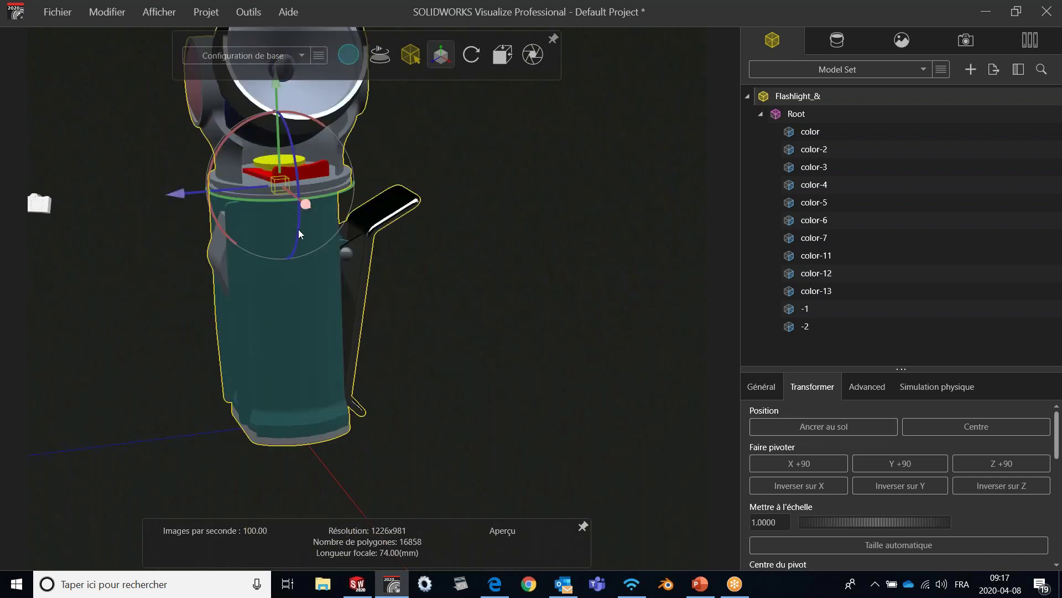
scroll(301, 231, "down", 5)
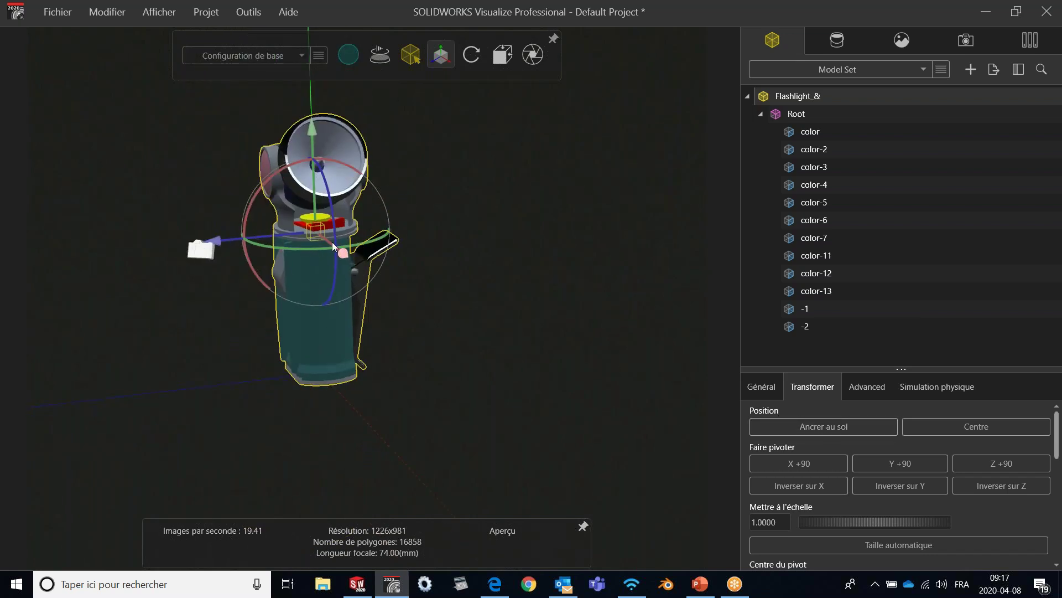
left_click_drag(333, 242, 323, 206)
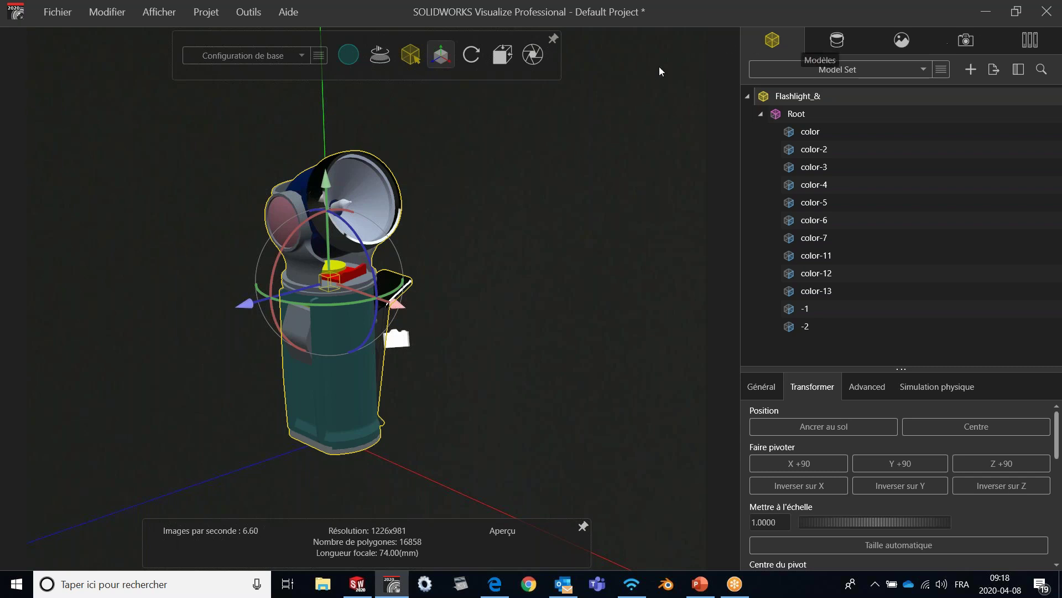
left_click(575, 153)
- Examine the upright flashlight with the camera's rotate and pan tools and review the available standard views
mouse_move(433, 62)
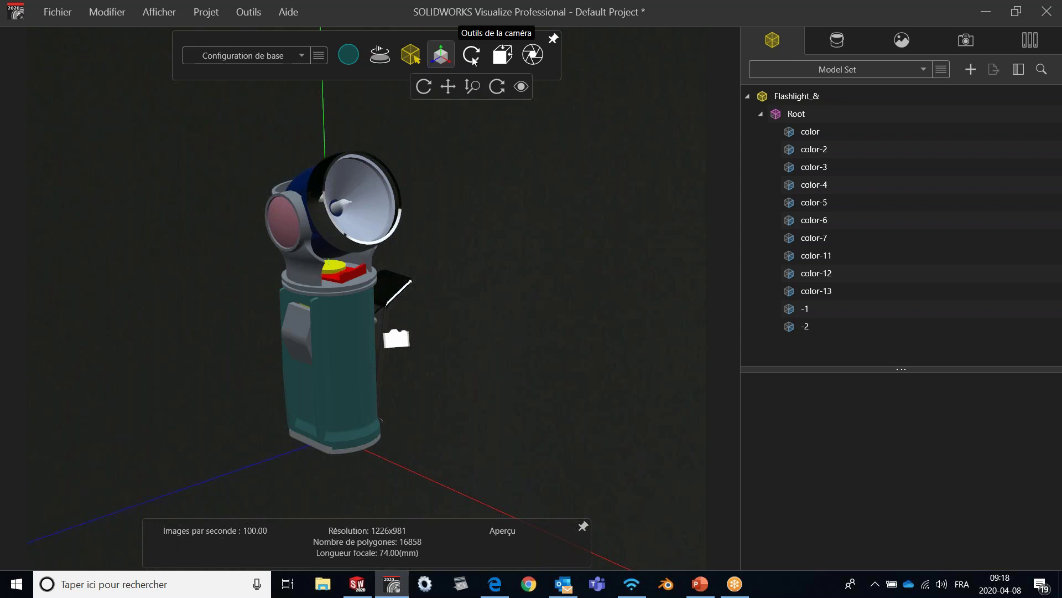
left_click(425, 94)
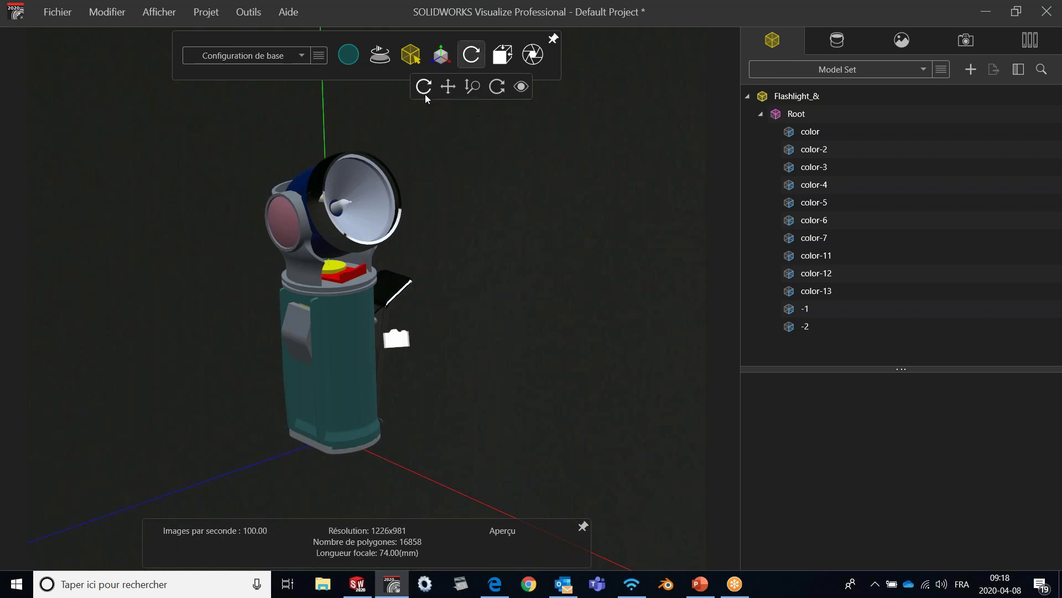
mouse_move(406, 130)
left_mouse_down()
mouse_move(373, 135)
mouse_move(423, 159)
mouse_move(398, 144)
mouse_move(404, 155)
mouse_move(426, 142)
mouse_move(429, 123)
left_mouse_up()
mouse_move(471, 56)
left_click(448, 86)
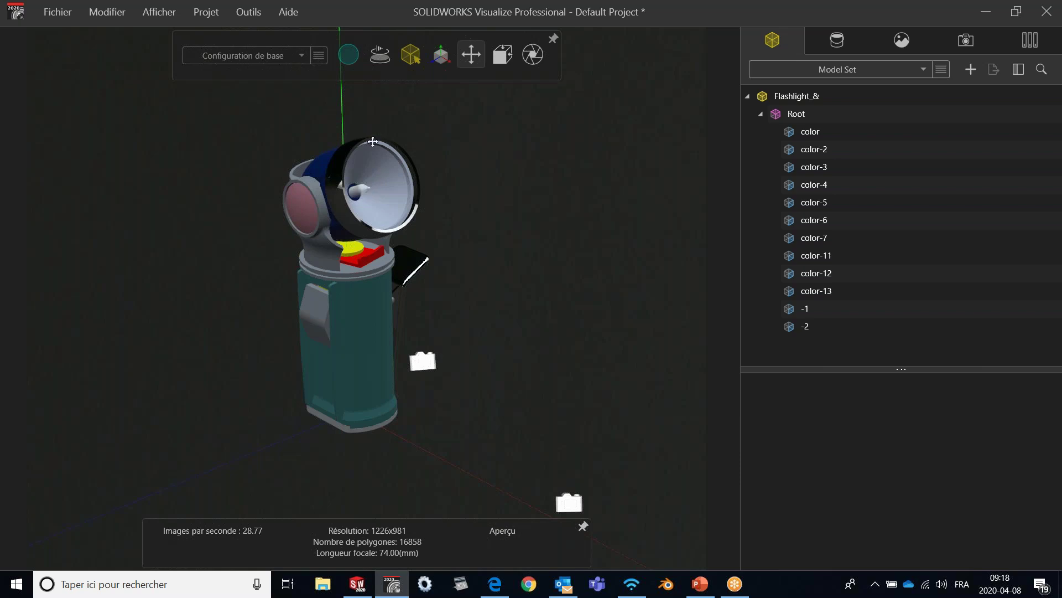
mouse_move(471, 55)
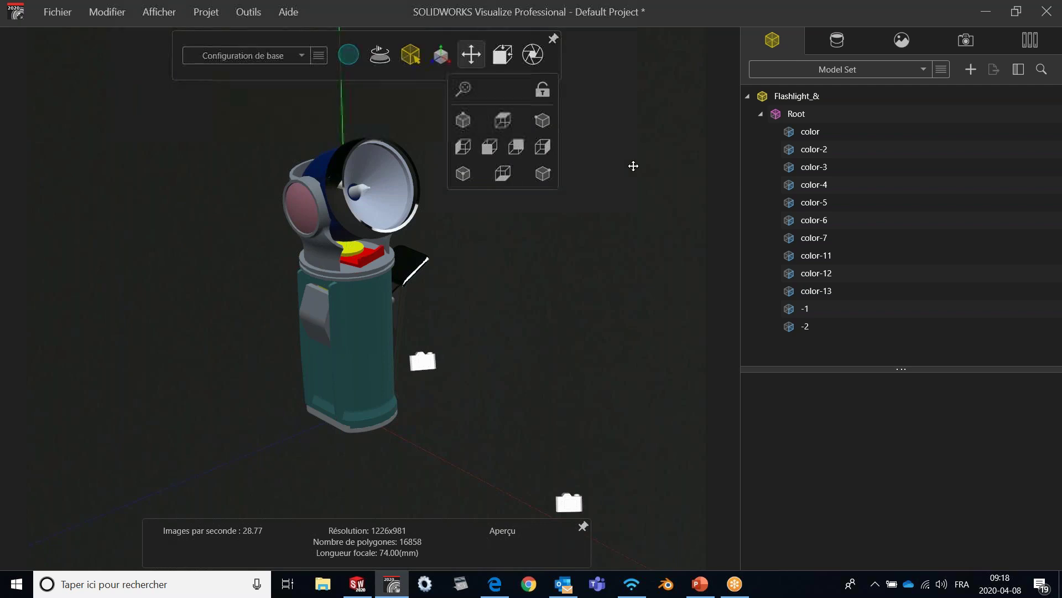
scroll(394, 248, "up", 2)
mouse_move(394, 248)
left_mouse_down()
mouse_move(422, 245)
mouse_move(406, 247)
left_mouse_up()
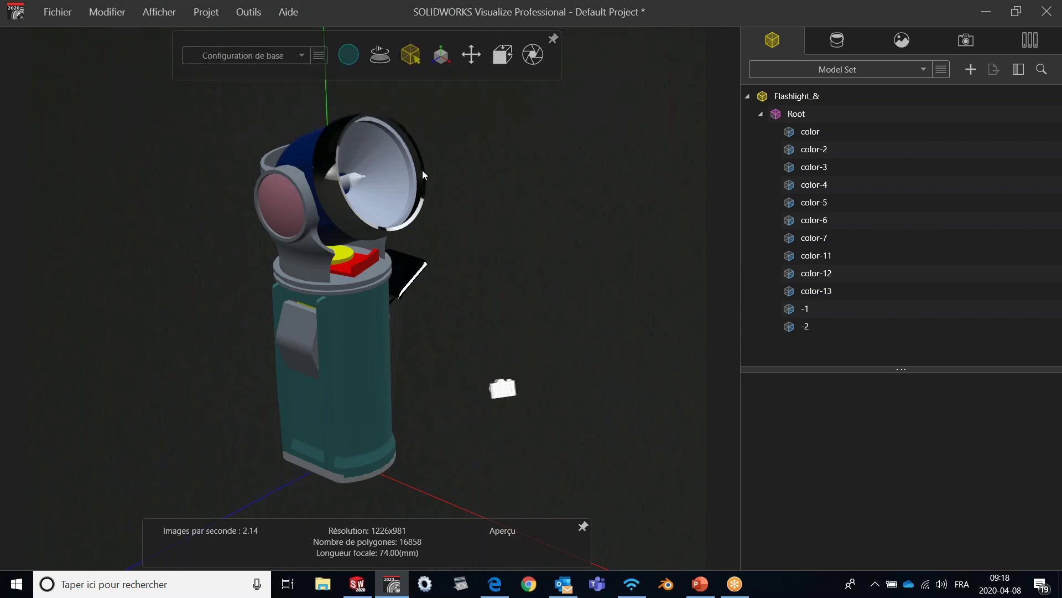
left_click_drag(433, 148, 422, 169)
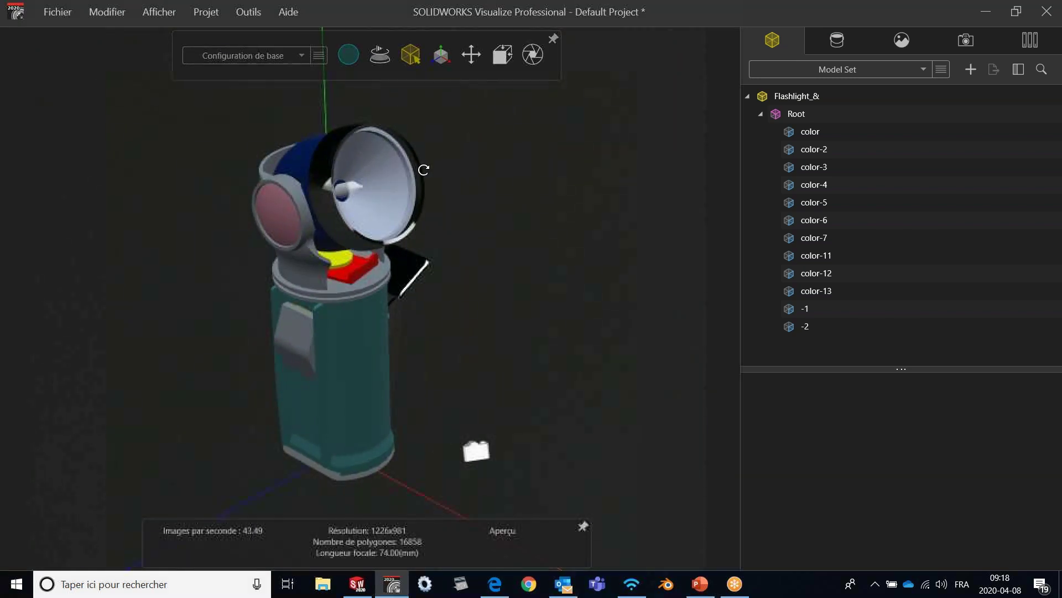
- Pick the blue head part's Basic Blue Dark Plastic with the appearance selection mode and apply it to the flashlight's green body
left_click(1029, 42)
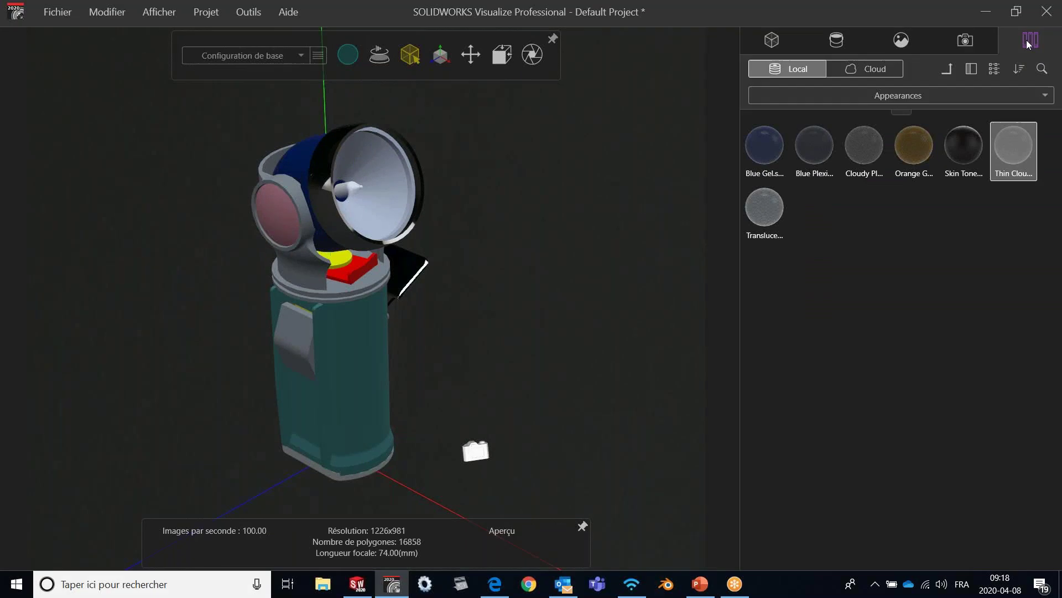
left_click(950, 70)
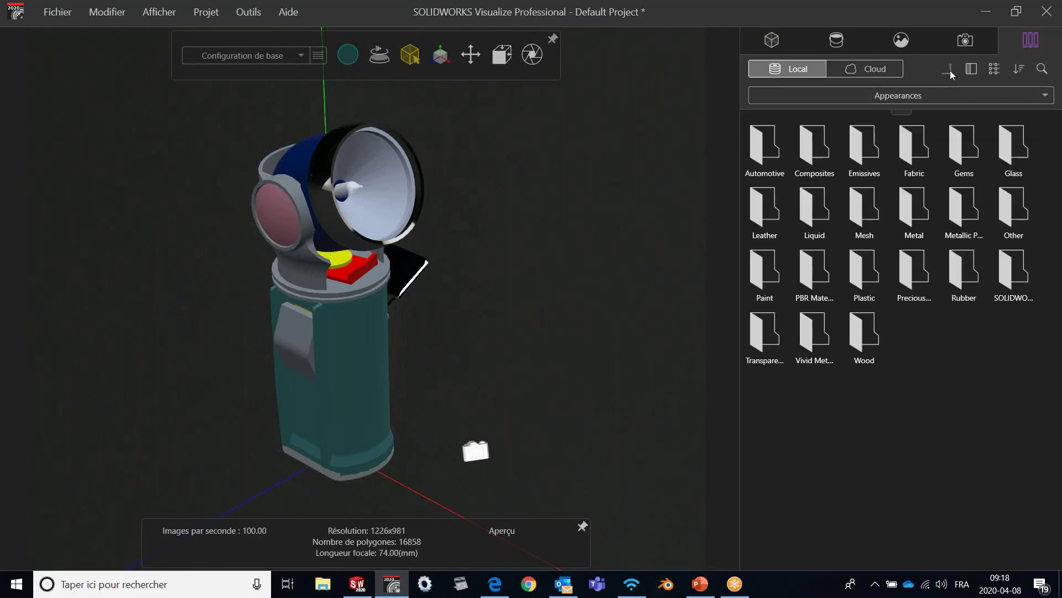
left_click(294, 157)
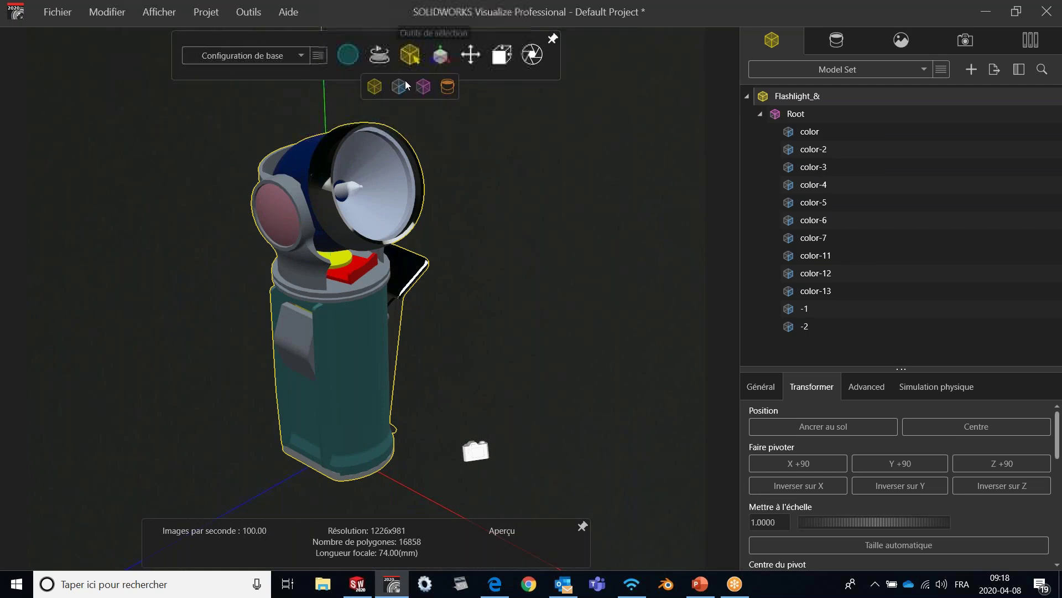
left_click(449, 86)
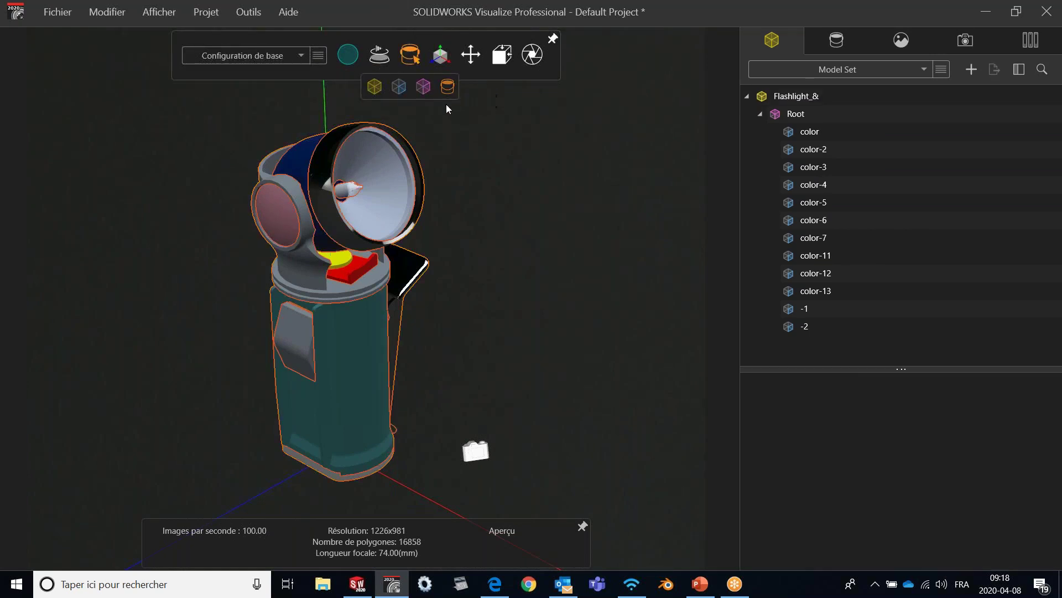
left_click(296, 160)
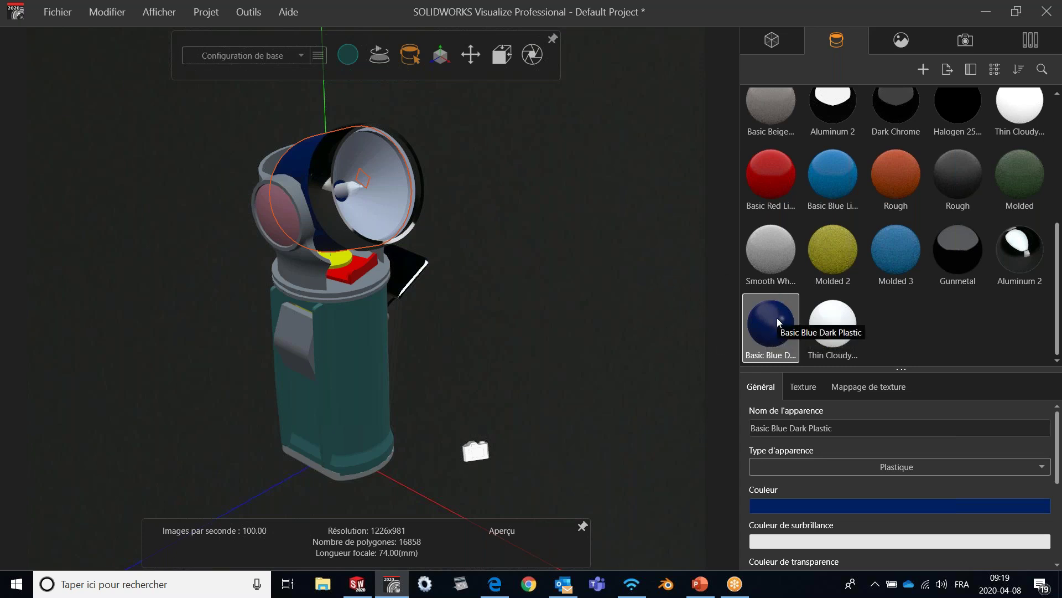
left_click_drag(777, 316, 357, 360)
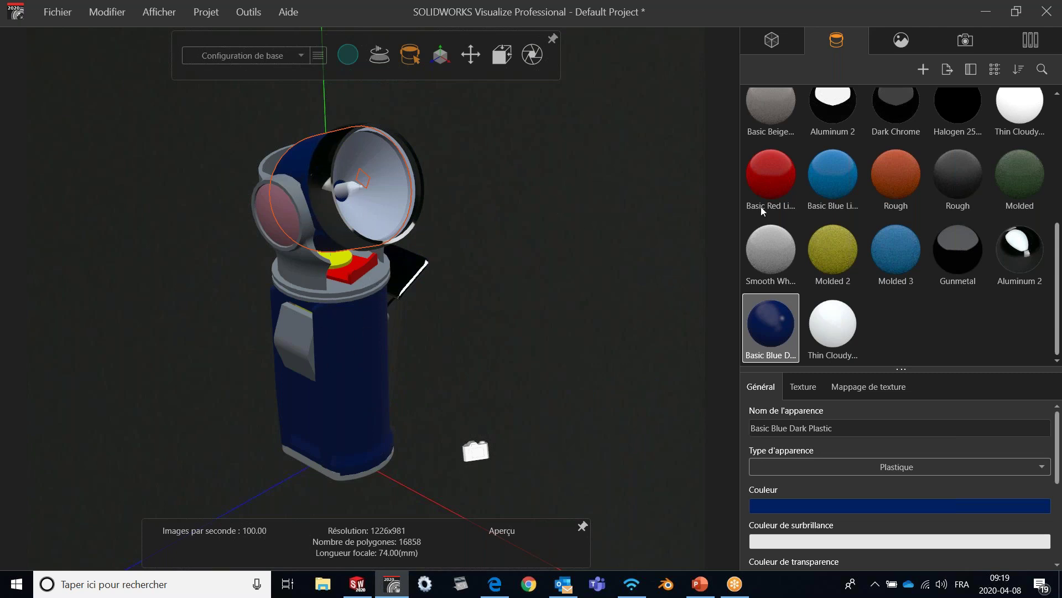
- Apply the Aluminum 2 appearance from the local Metal library to the grey housing that carries the flashlight's head
left_click(1030, 40)
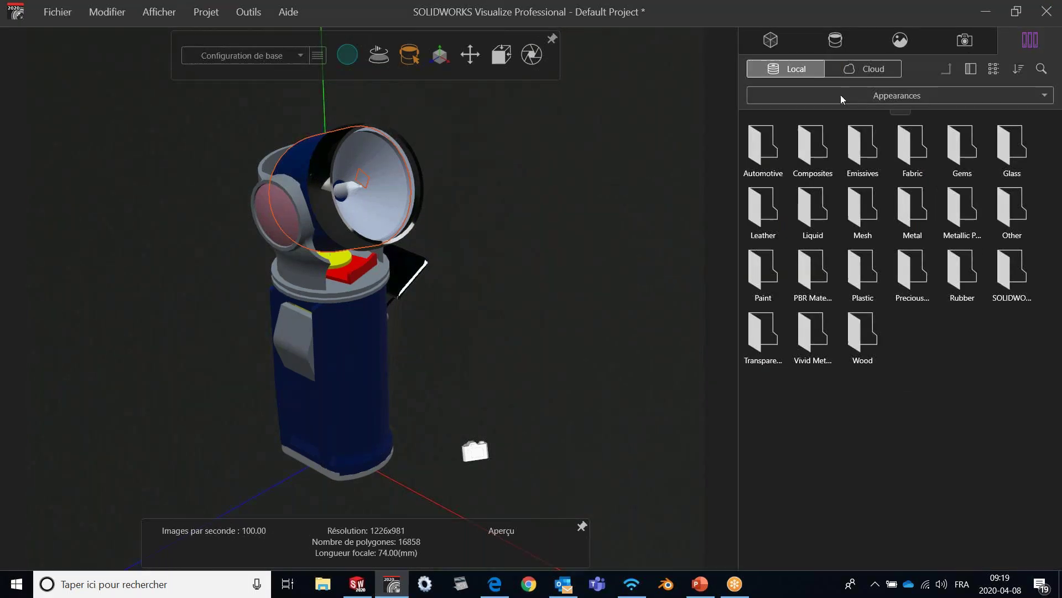
double_click(863, 269)
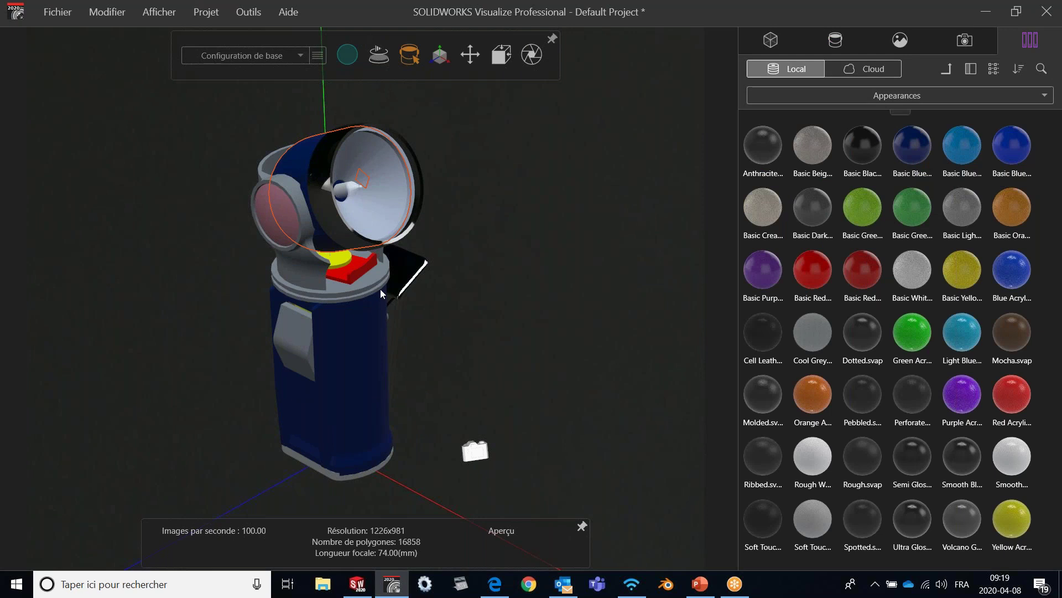
left_click_drag(416, 241, 321, 242)
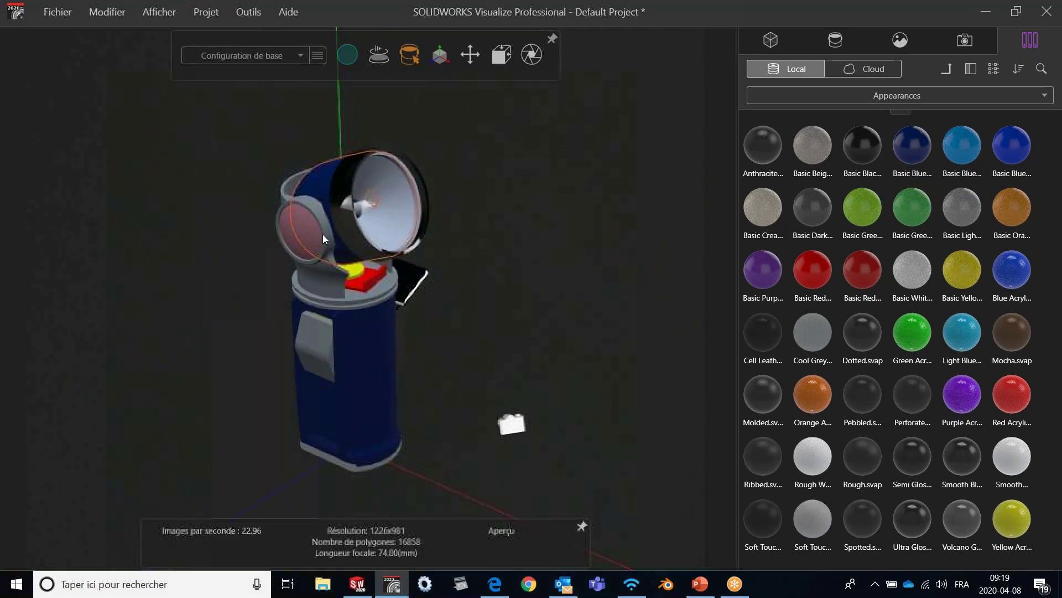
left_click(947, 68)
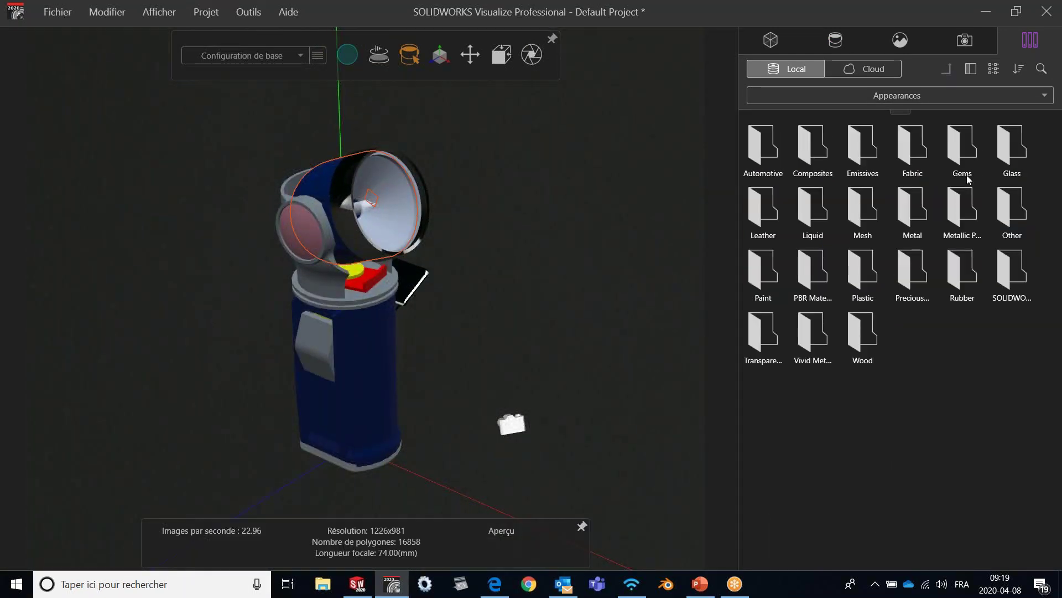
double_click(915, 202)
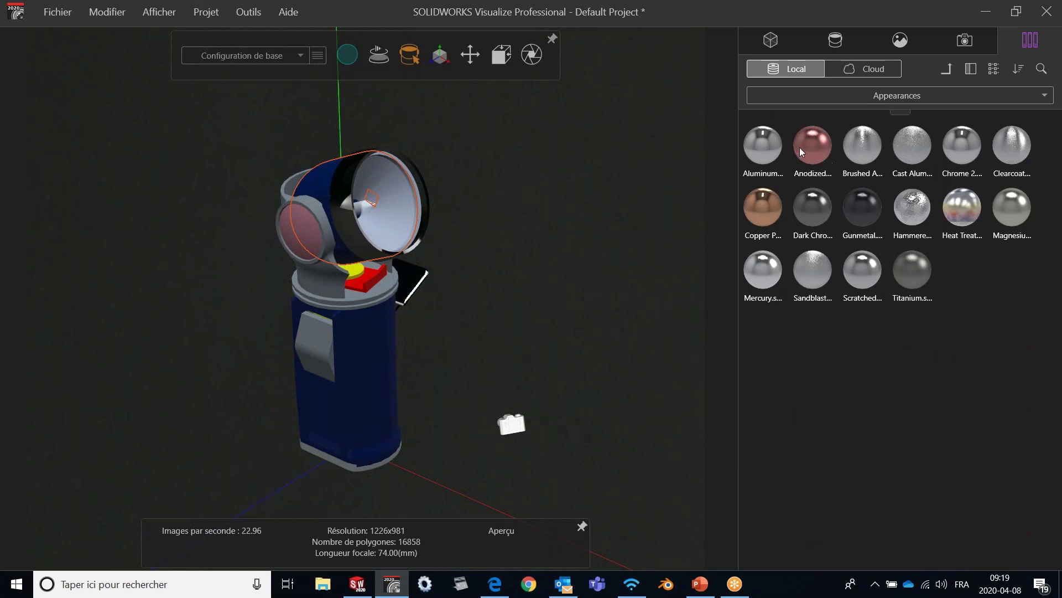
left_click_drag(765, 143, 325, 279)
left_click_drag(328, 331, 453, 293)
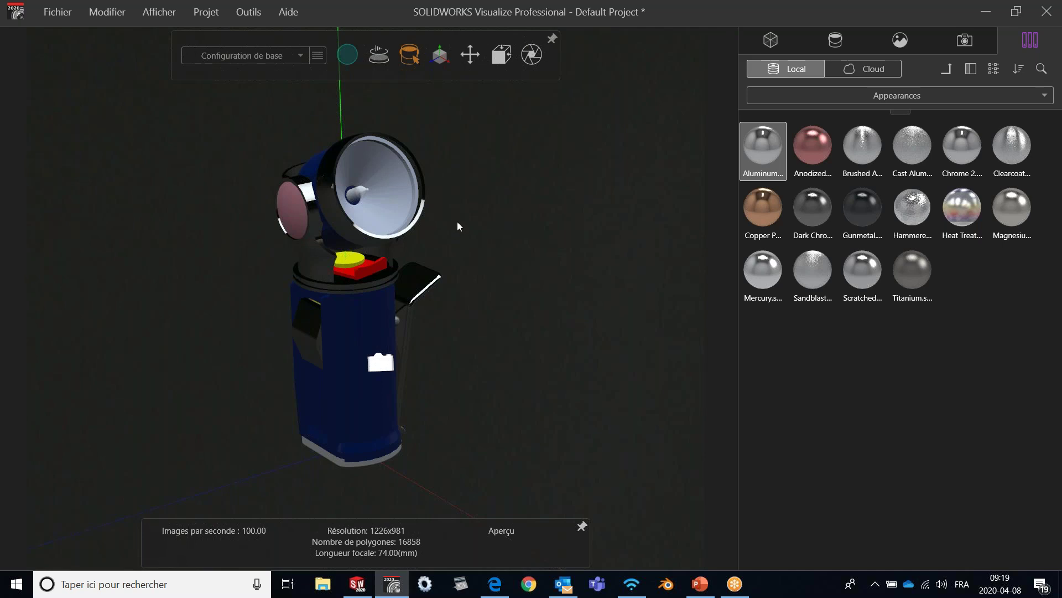
scroll(458, 226, "down", 2)
scroll(415, 222, "down", 1)
middle_click_drag(410, 219, 387, 214)
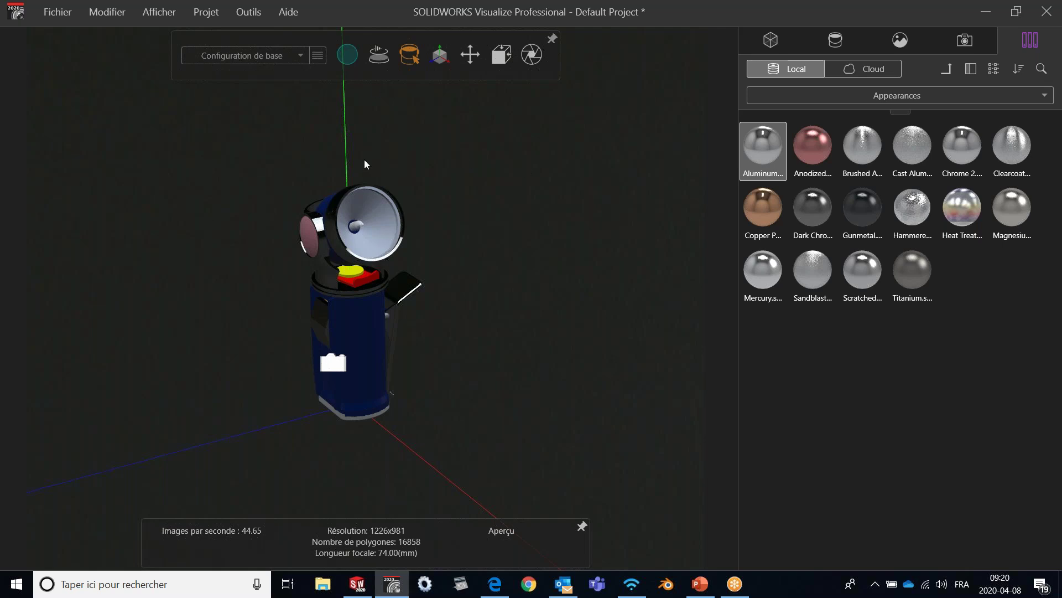
- Add a new Plan (plane) primitive model to the flashlight project
left_click(259, 20)
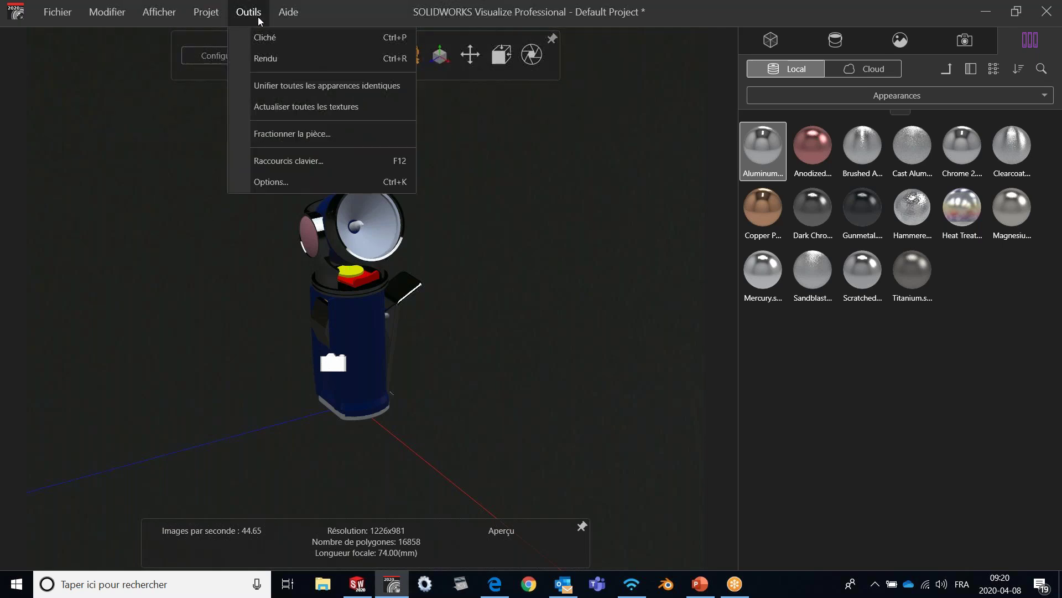
mouse_move(216, 14)
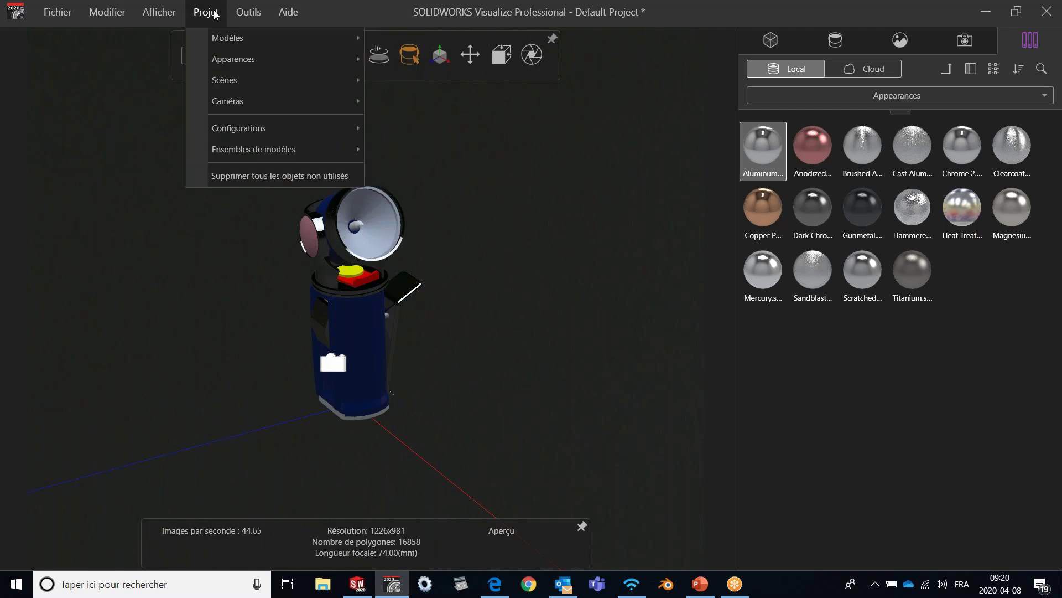
mouse_move(218, 38)
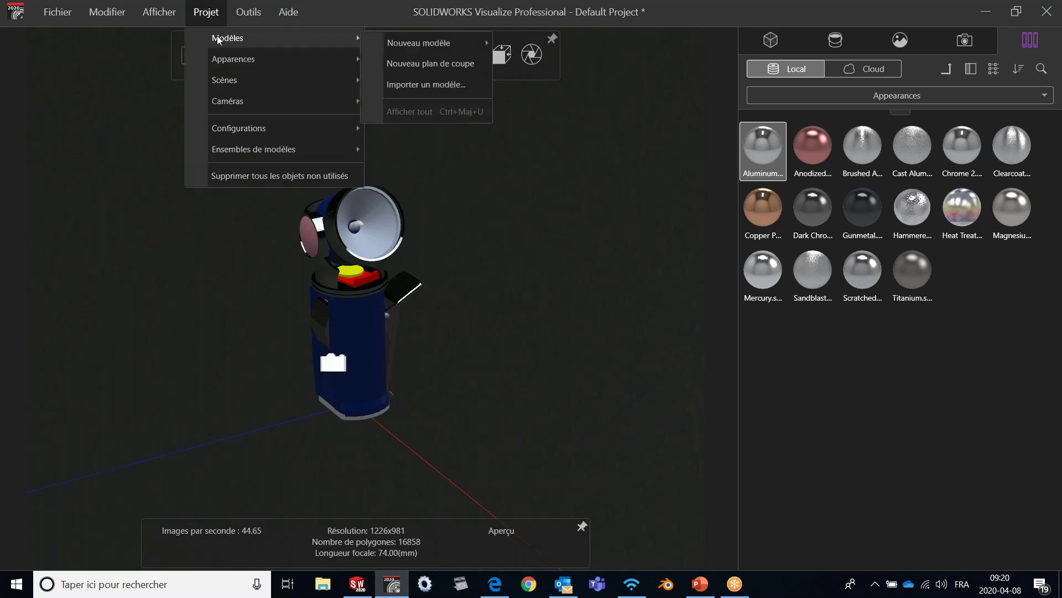
mouse_move(401, 43)
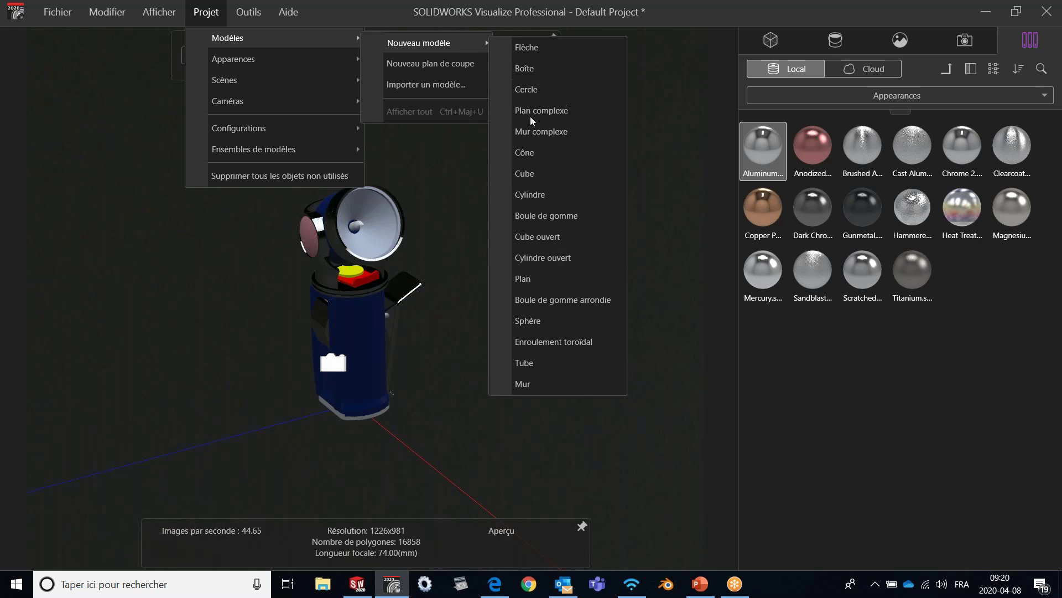
left_click(523, 278)
scroll(509, 247, "down", 5)
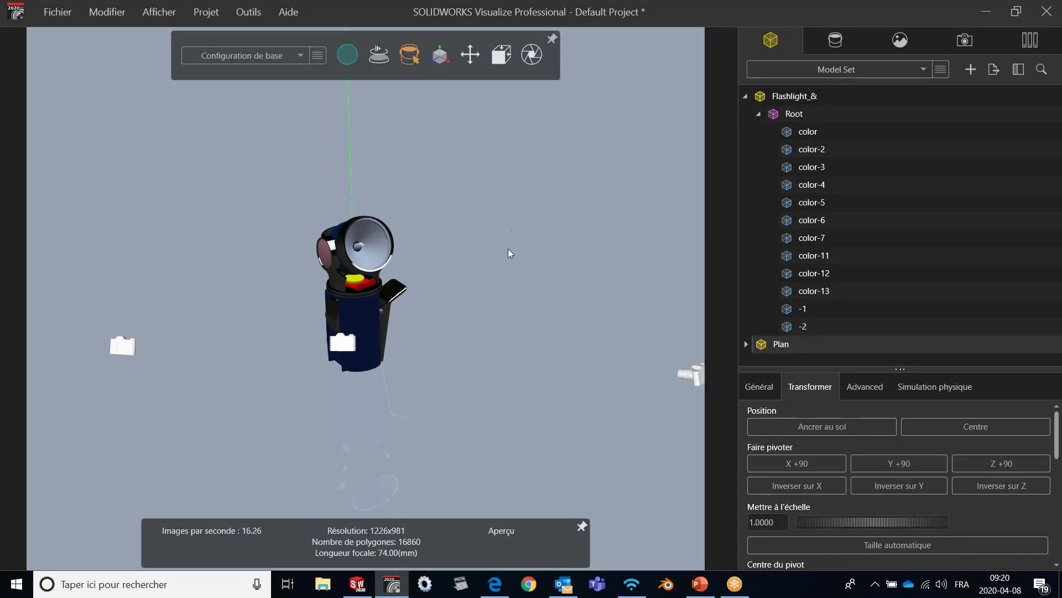
scroll(483, 270, "down", 5)
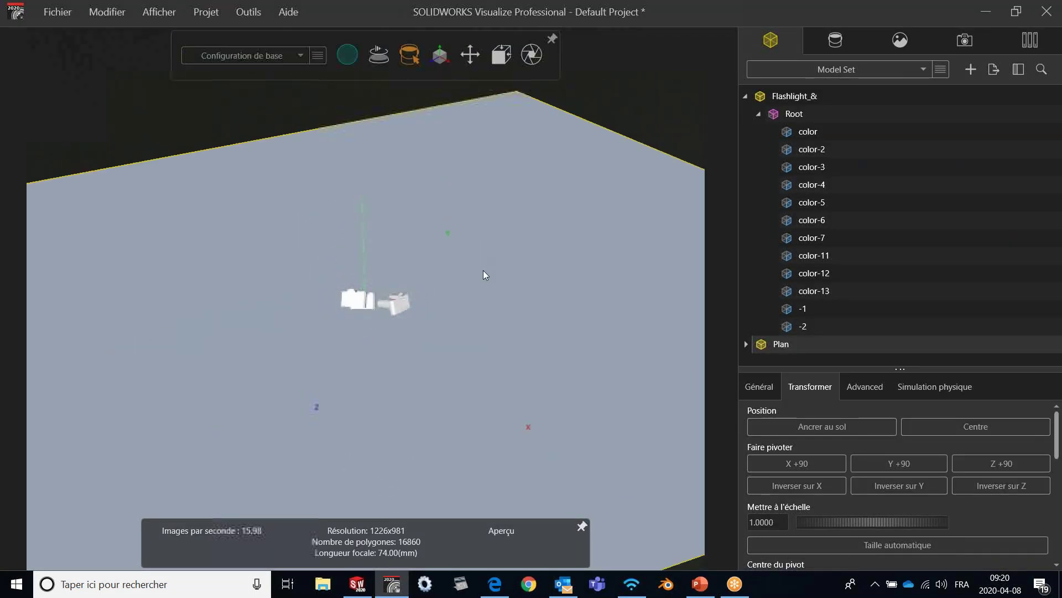
- Scale the plane down along X and Z with the scale manipulator until it is a small panel around the flashlight, and deselect it
left_click(439, 55)
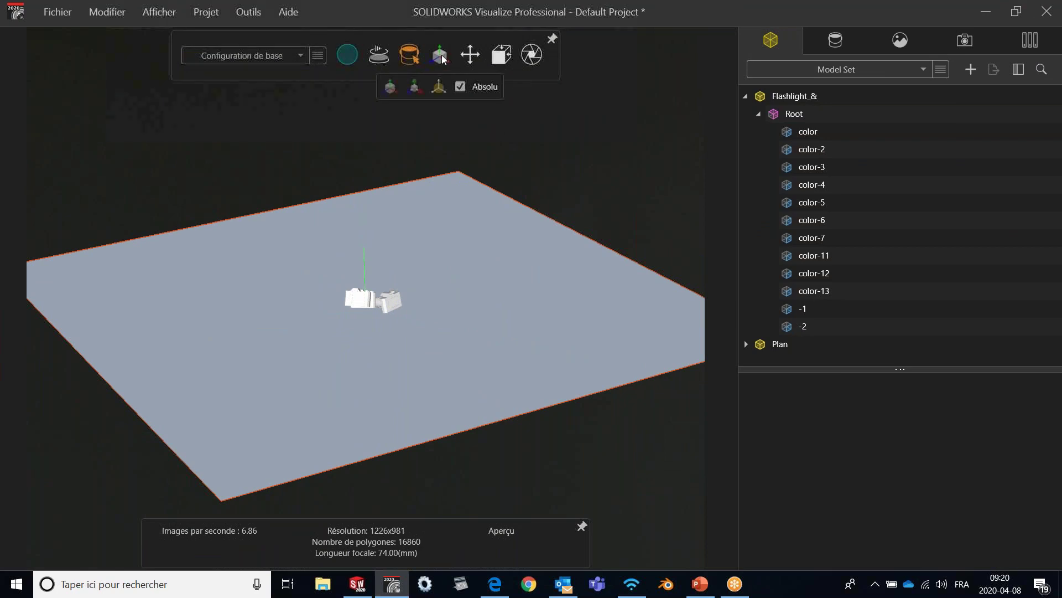
left_click(421, 90)
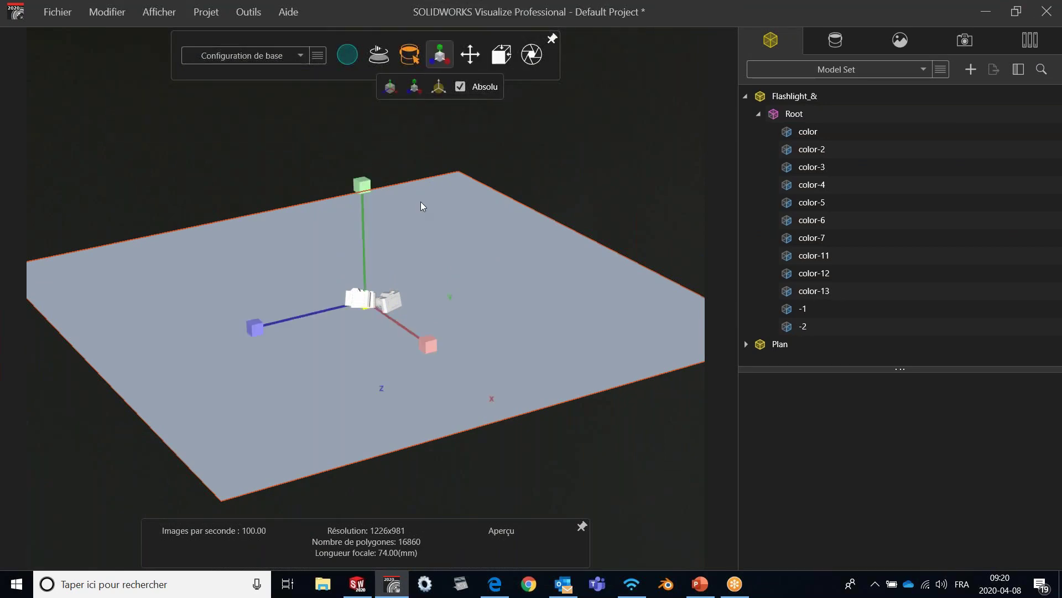
left_click_drag(429, 343, 387, 315)
left_click_drag(256, 328, 343, 315)
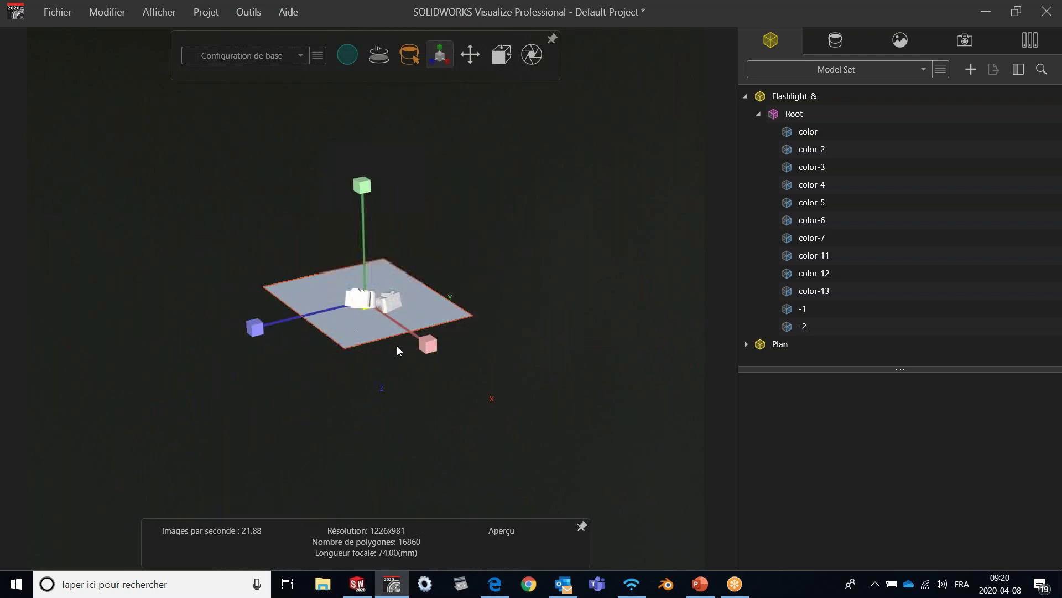
left_click_drag(428, 352, 404, 332)
left_click_drag(257, 330, 313, 328)
left_click_drag(419, 341, 405, 333)
left_click_drag(260, 330, 293, 327)
scroll(388, 311, "up", 10)
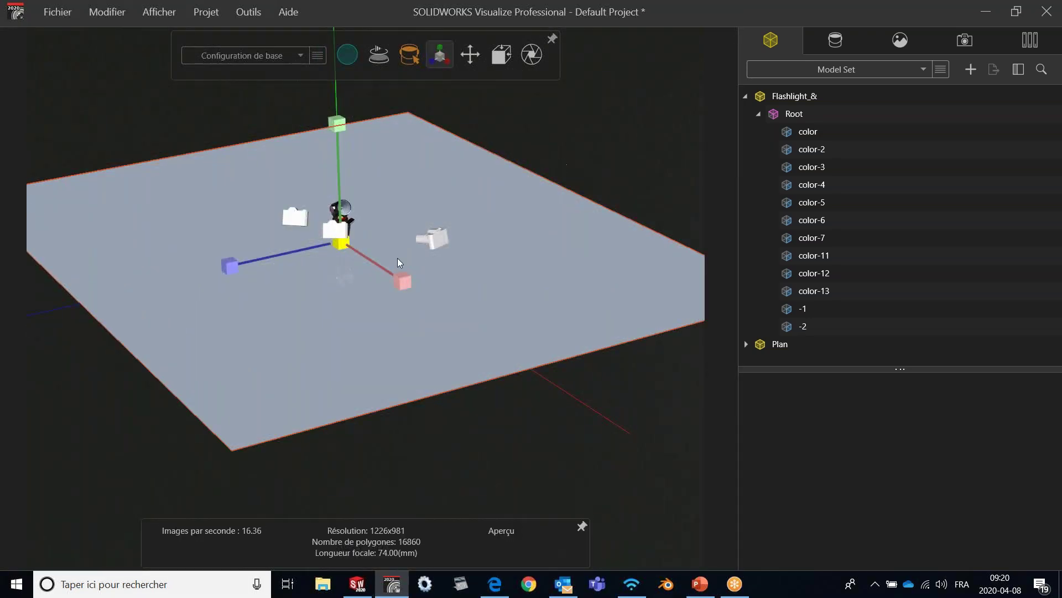
left_click_drag(402, 283, 370, 262)
left_click_drag(247, 270, 295, 314)
left_click_drag(400, 282, 376, 264)
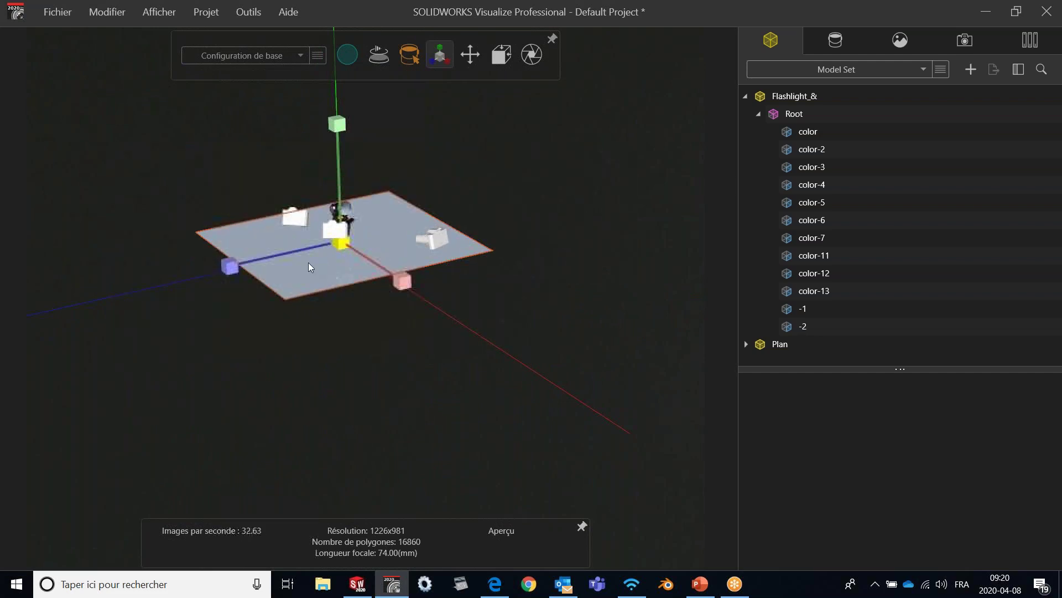
left_click_drag(237, 268, 279, 262)
left_click_drag(401, 281, 379, 268)
scroll(338, 237, "up", 3)
scroll(340, 236, "up", 3)
left_click(555, 213)
- Select the plane as a model with the move/rotate manipulator, tilt it, and place it high and off to one side of the flashlight
mouse_move(440, 57)
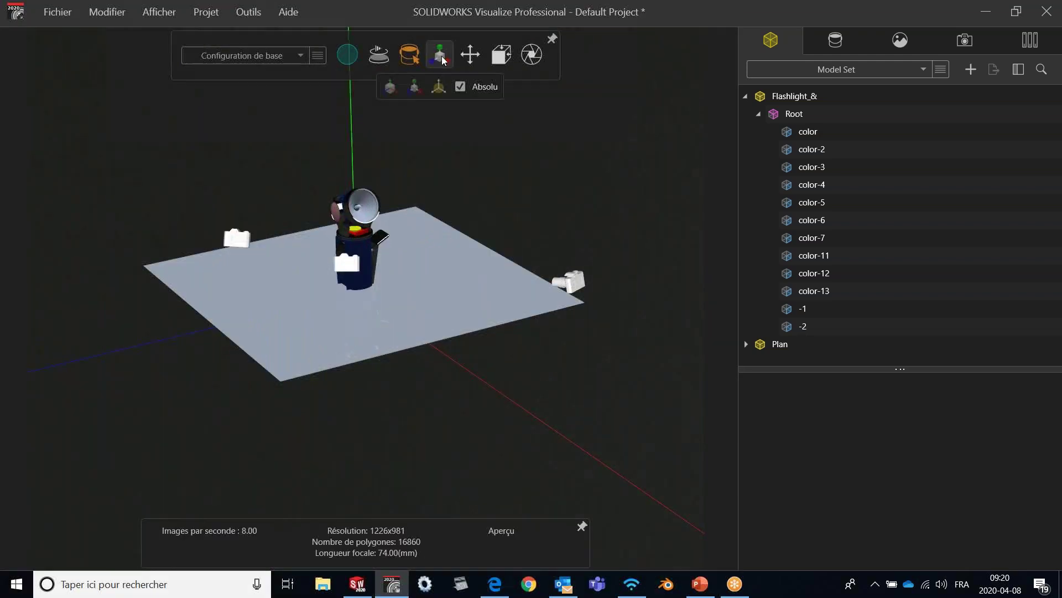
left_click(390, 86)
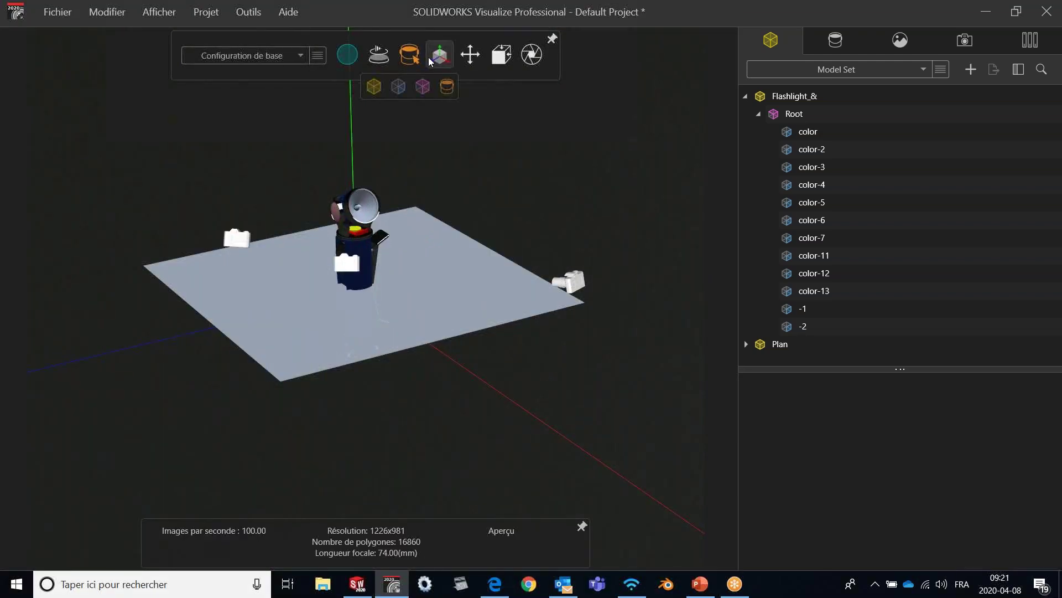
mouse_move(409, 55)
left_click(374, 86)
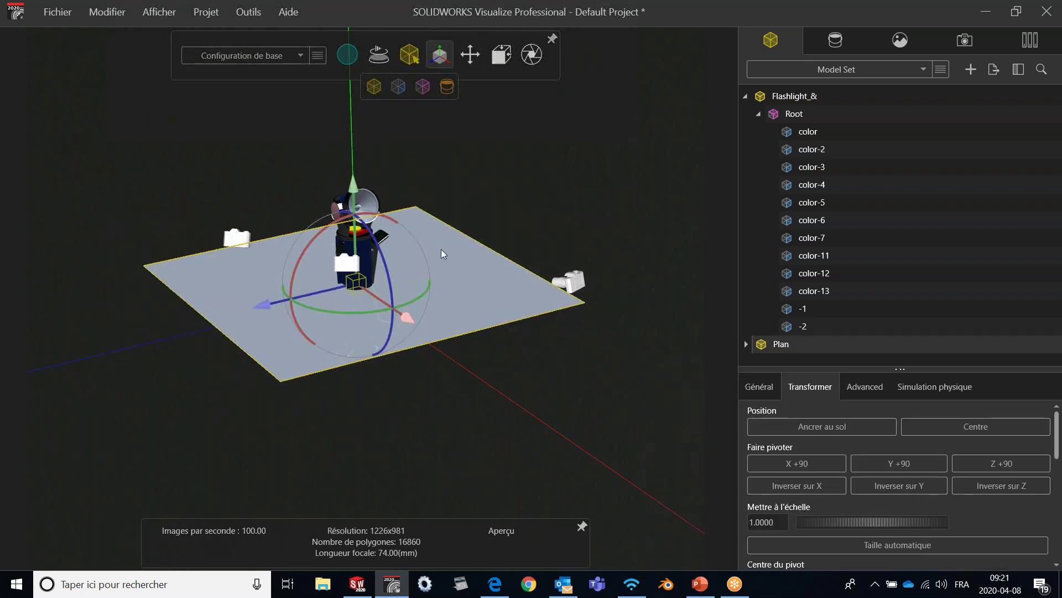
left_click_drag(353, 178, 350, 64)
left_click_drag(258, 193, 69, 232)
mouse_move(114, 163)
left_mouse_down()
mouse_move(63, 218)
mouse_move(111, 175)
left_mouse_up()
left_click_drag(154, 111, 154, 60)
scroll(227, 142, "down", 3)
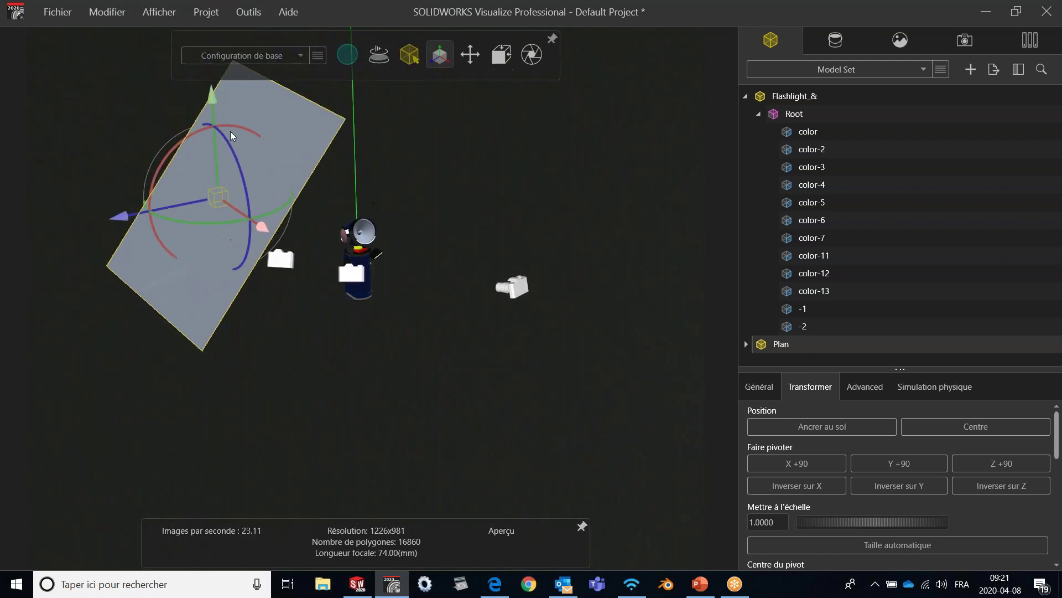
left_click_drag(211, 95, 208, 57)
left_click_drag(120, 179, 41, 191)
left_click_drag(136, 83, 137, 56)
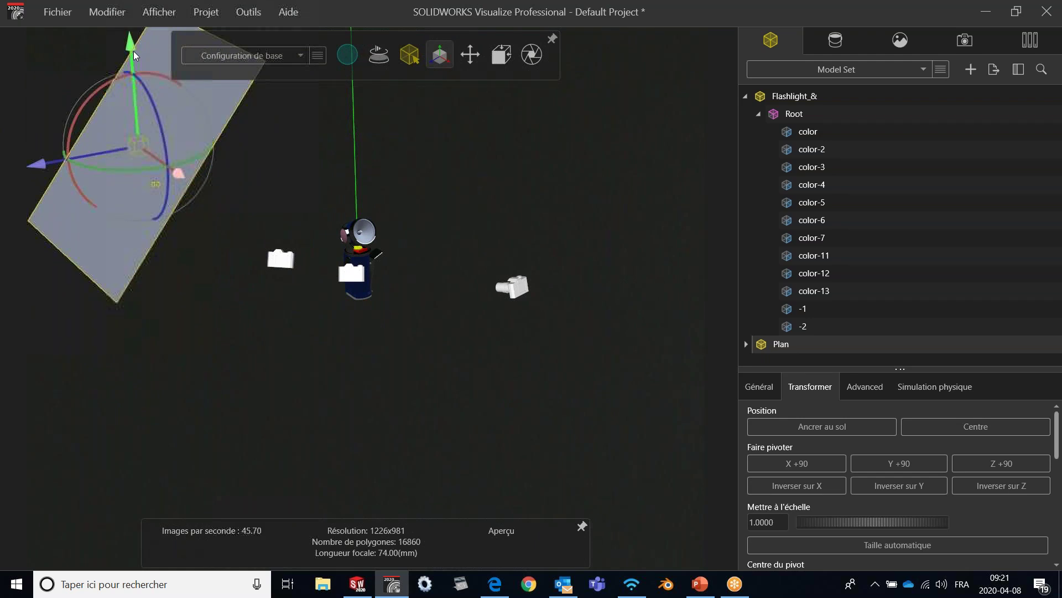
left_click(327, 184)
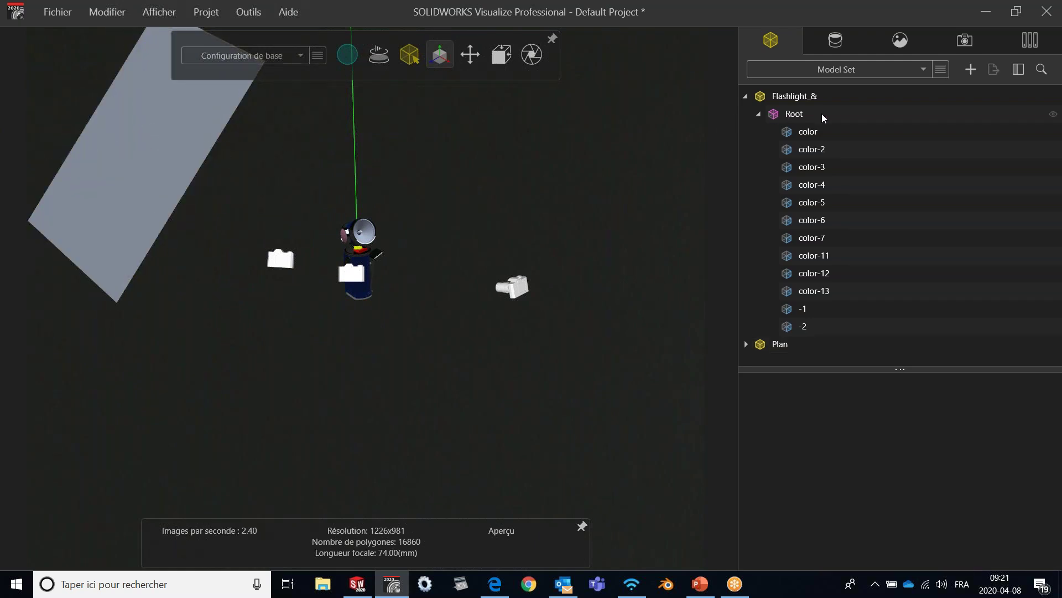
- Apply the Halogen 2500K appearance from the cloud Emissives library to the tilted plane
left_click(1031, 44)
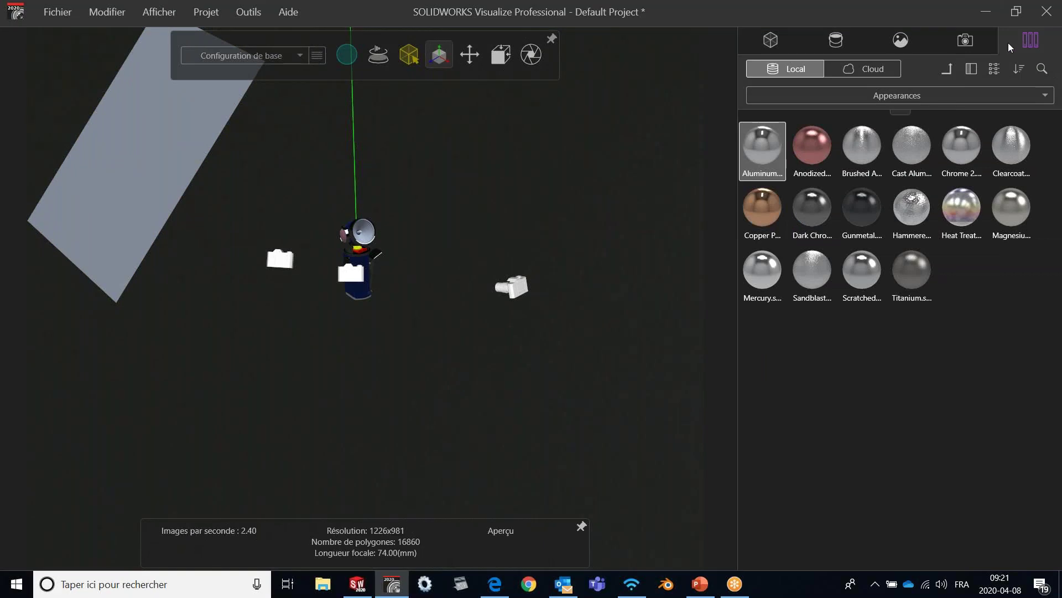
left_click(949, 69)
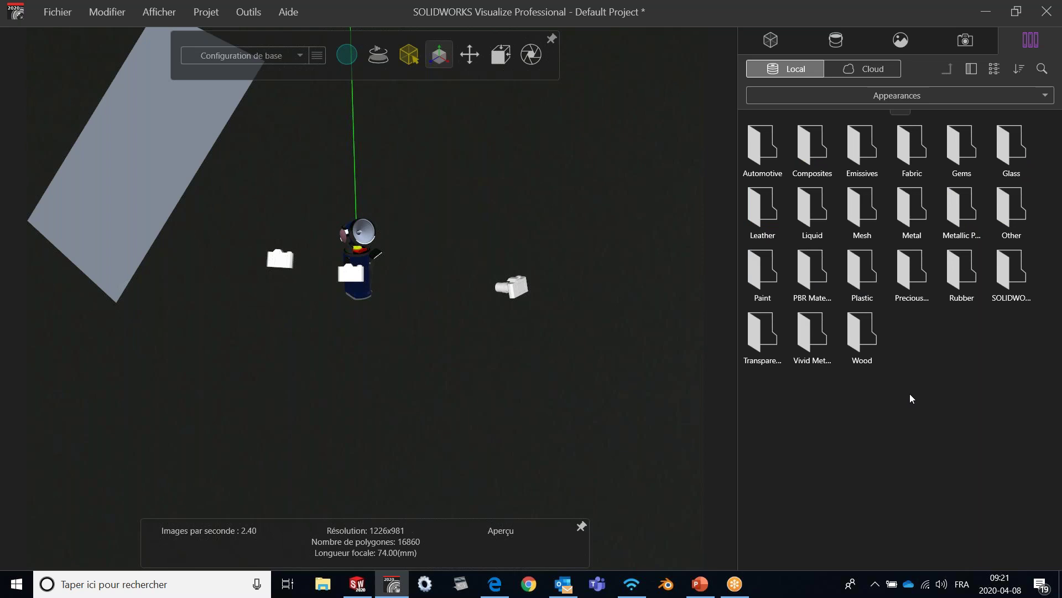
double_click(866, 147)
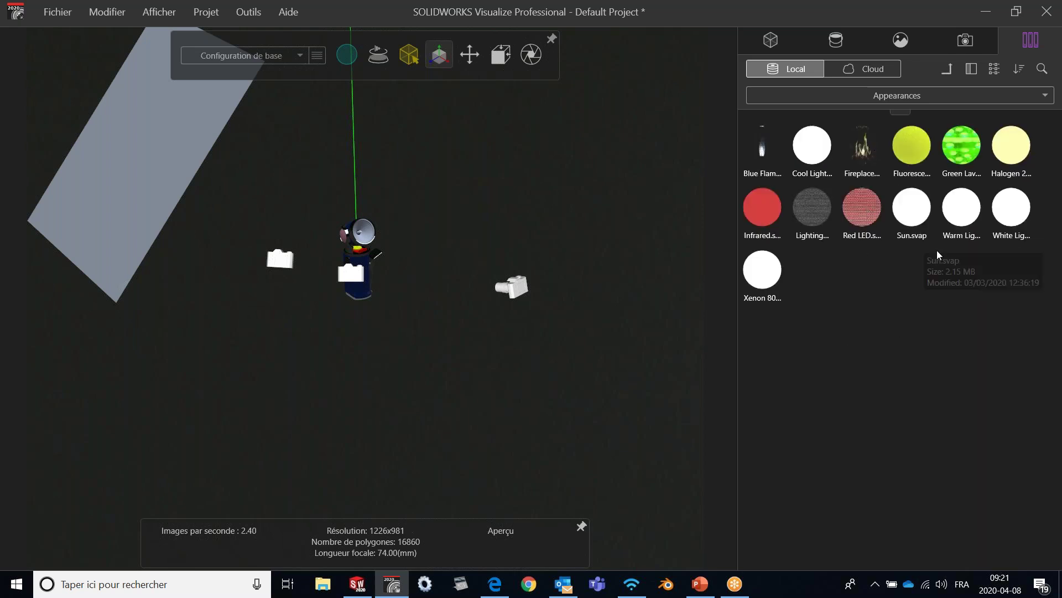
left_click(872, 70)
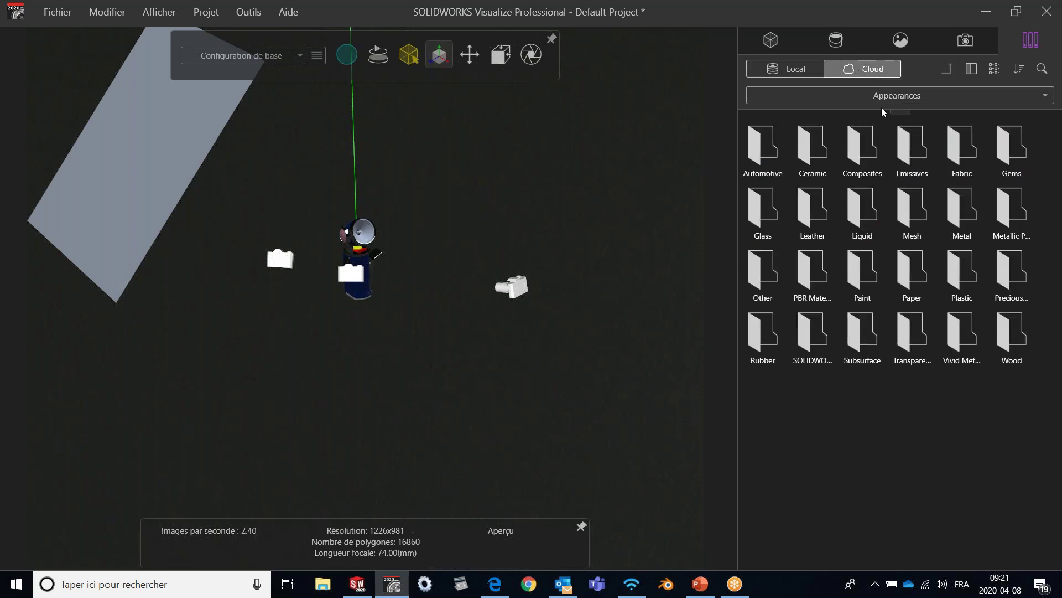
double_click(905, 147)
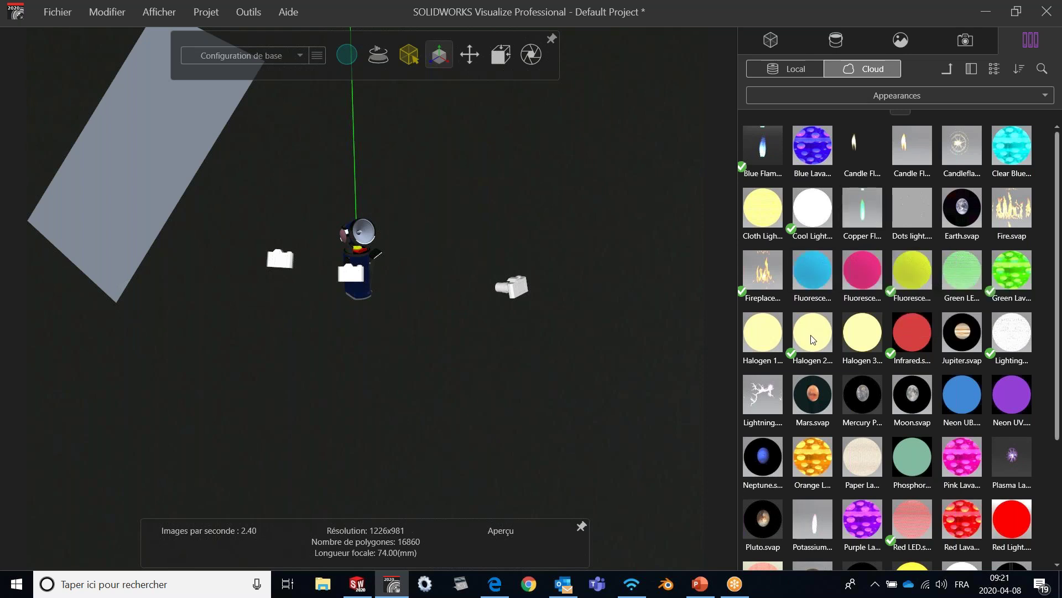
left_click_drag(816, 335, 162, 126)
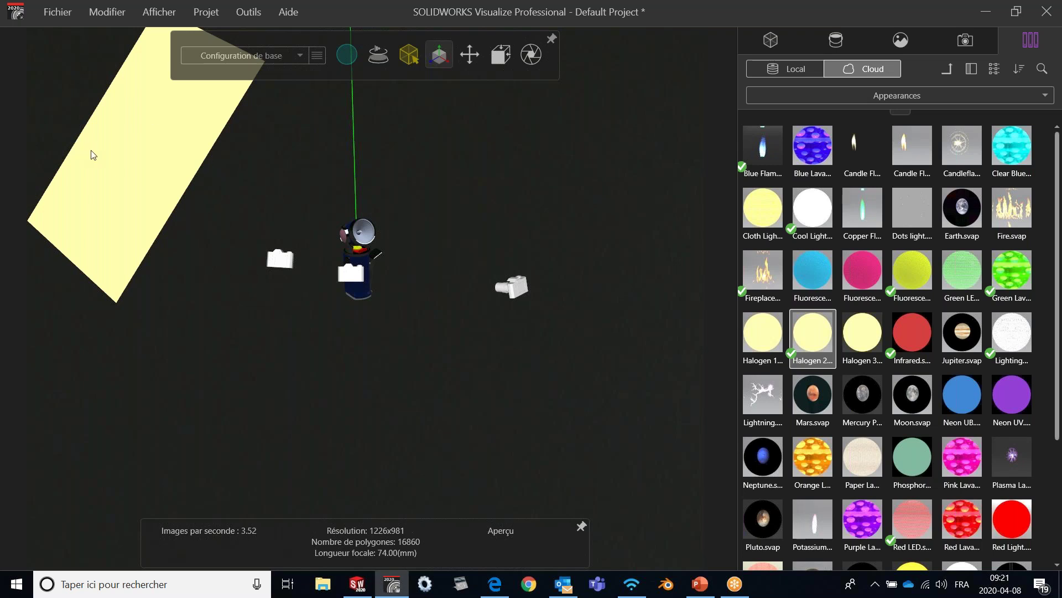
scroll(291, 179, "down", 2)
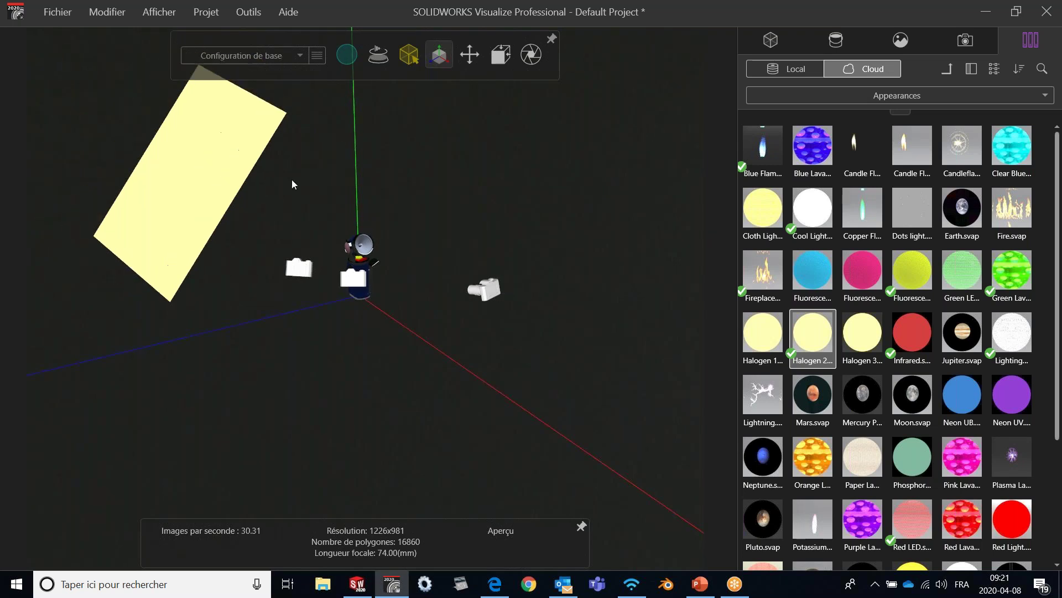
scroll(254, 163, "up", 1)
- Set the luminosity of the plane's Halogen 2500K appearance to 50, keep it emitting from both sides (Les deux), and deselect it
left_click(254, 167)
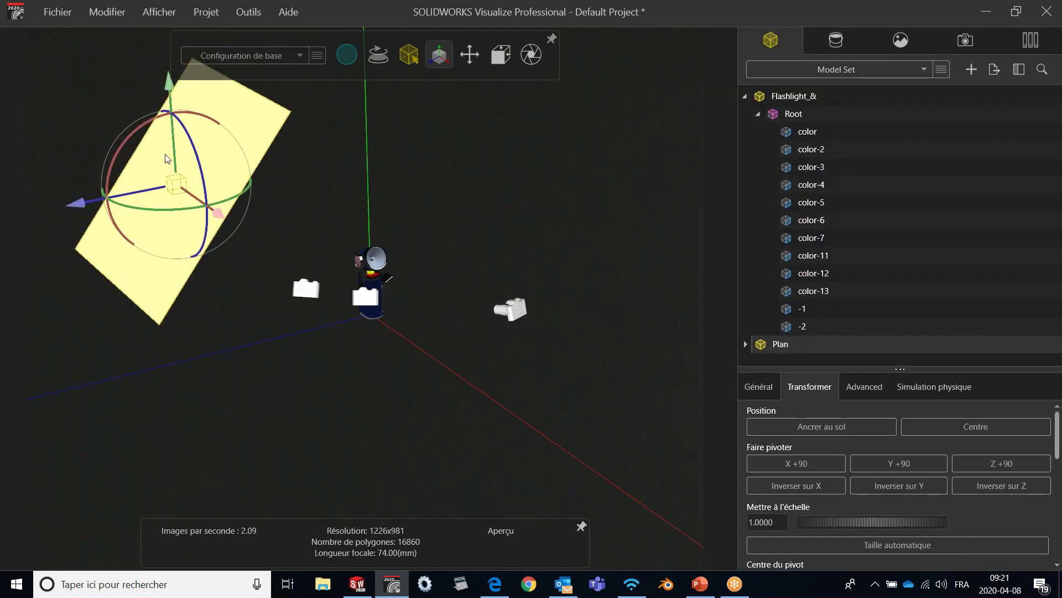
mouse_move(420, 57)
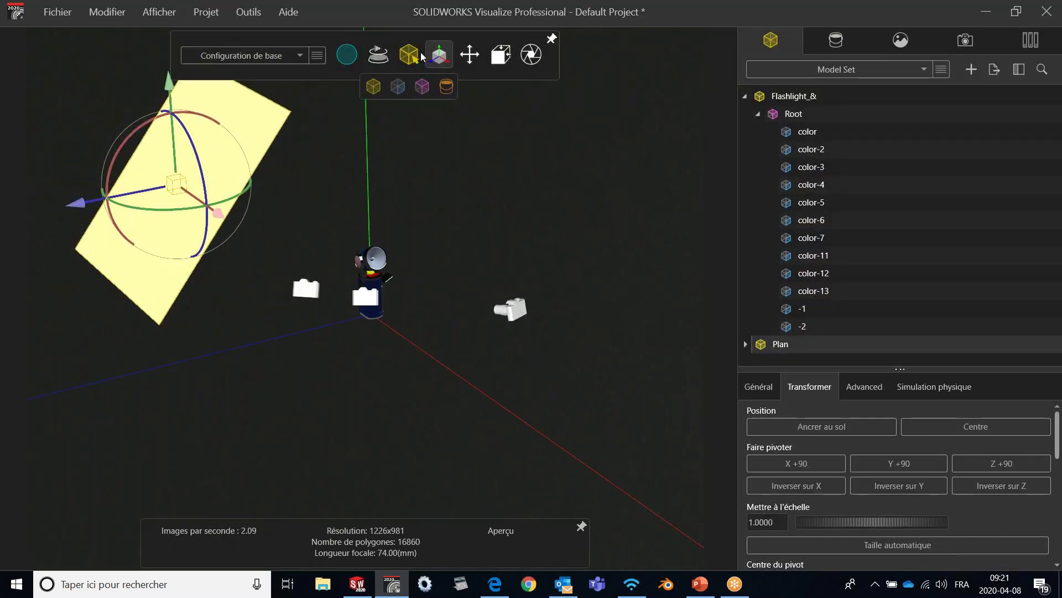
left_click(446, 87)
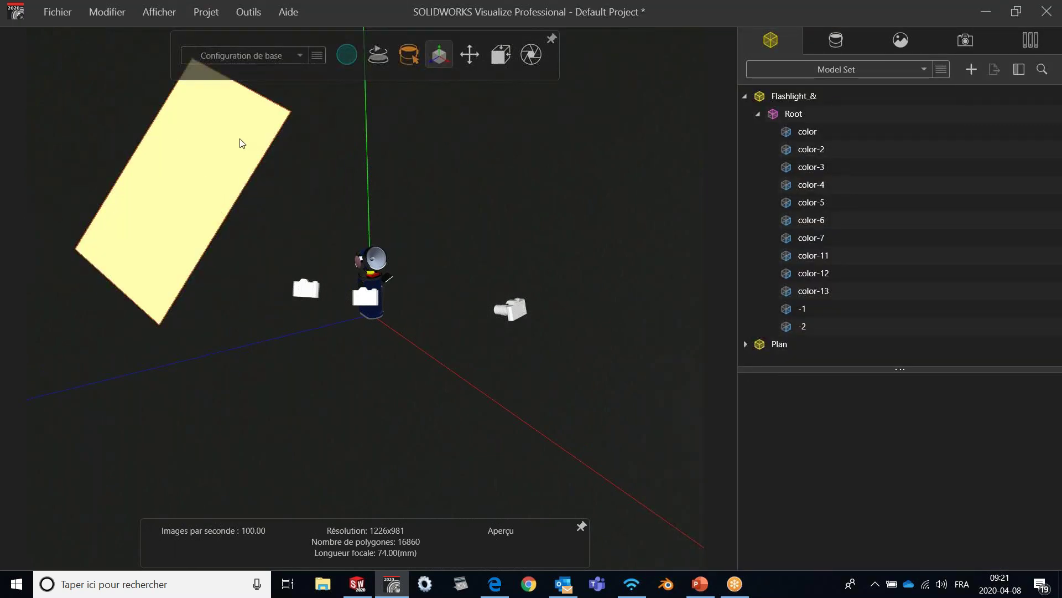
left_click(242, 143)
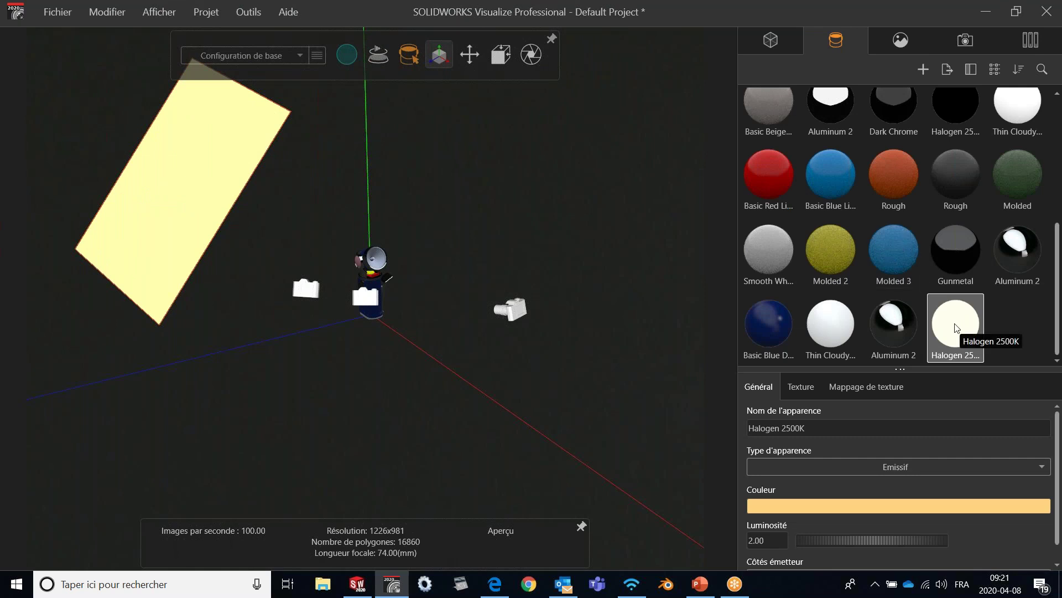
scroll(908, 445, "down", 1)
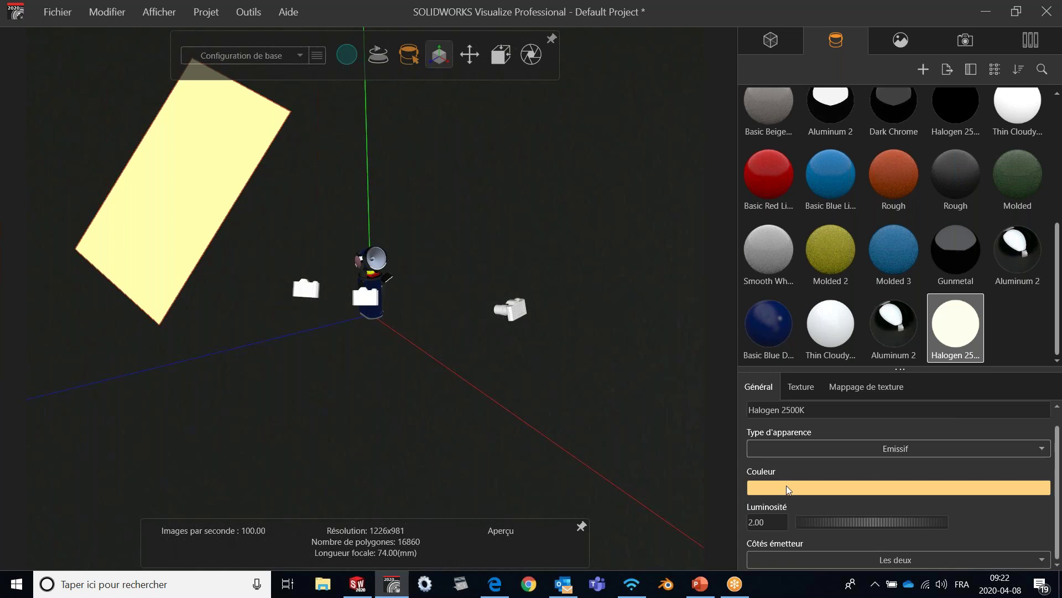
left_click(773, 518)
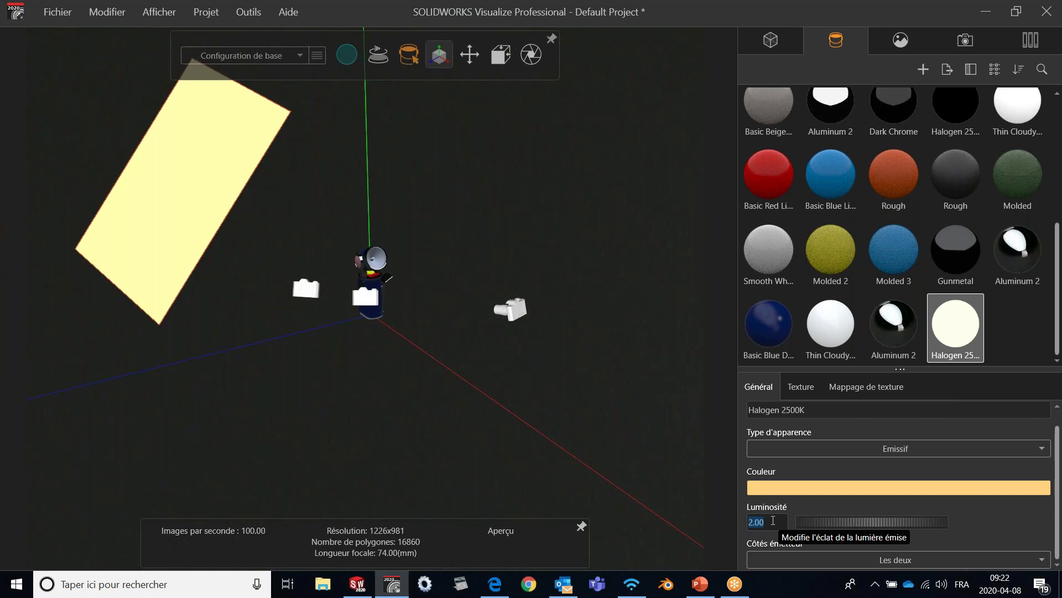
type("50")
key("Return")
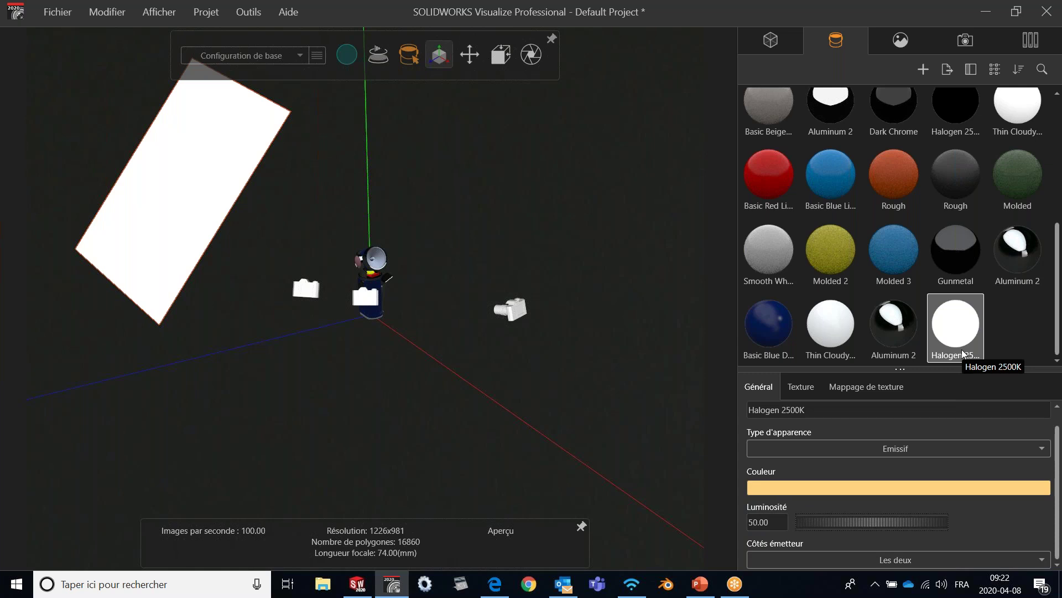
left_click(999, 568)
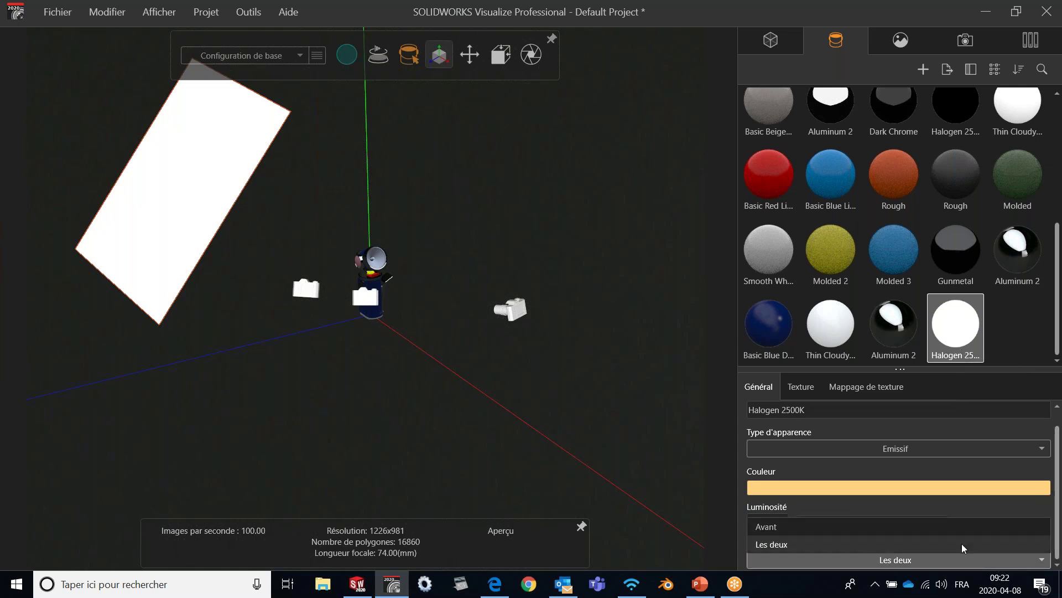
left_click(961, 508)
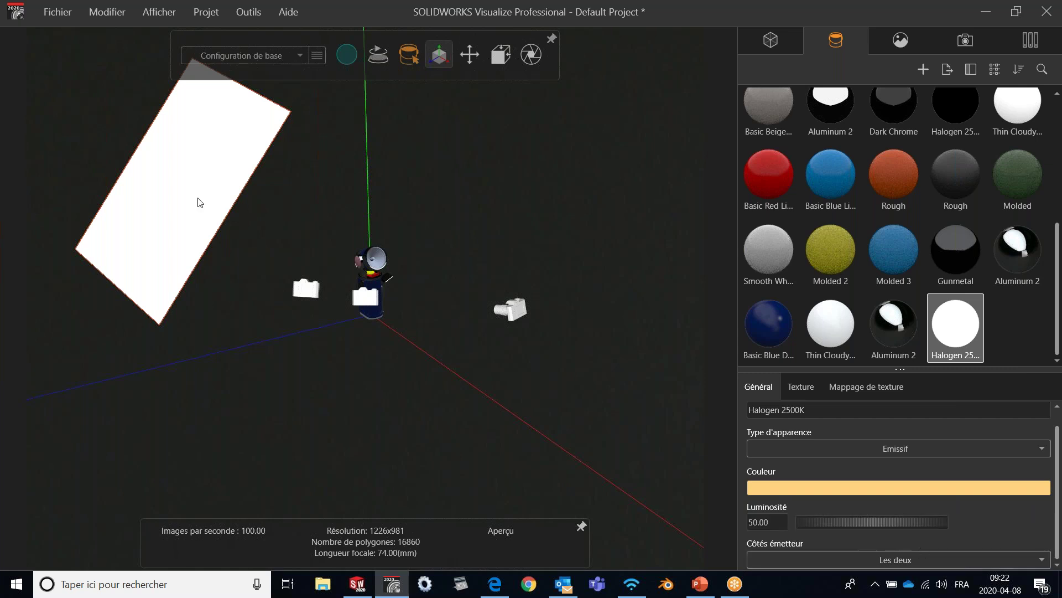
left_click(431, 215)
- Activate and unlock the Caméra camera, reframe it closely on the whole upright flashlight, and lock it again
mouse_move(371, 268)
left_mouse_down()
mouse_move(347, 284)
mouse_move(359, 268)
left_mouse_up()
scroll(359, 268, "up", 5)
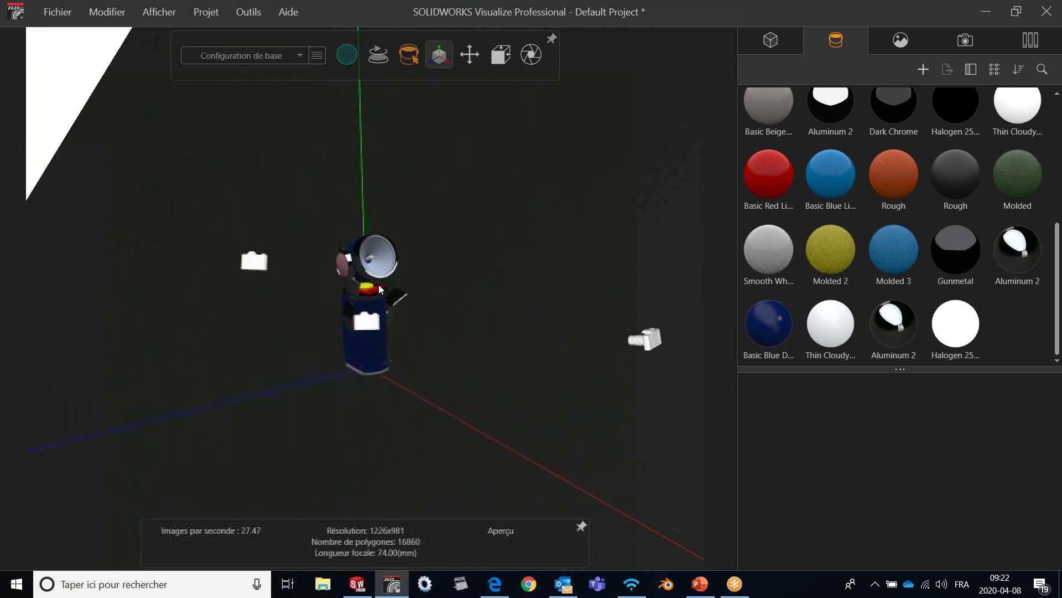
left_click(960, 39)
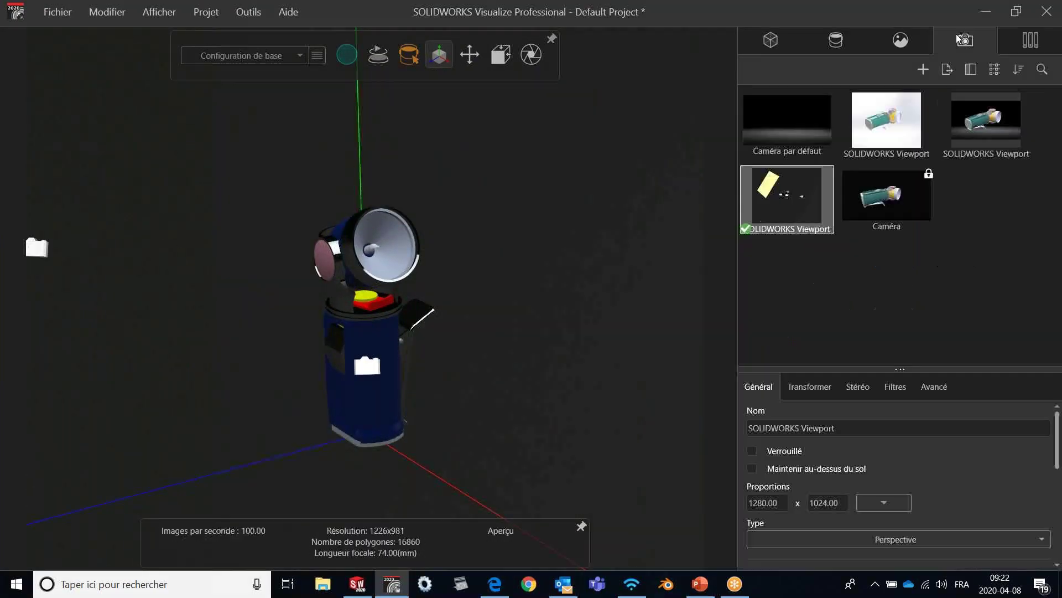
left_click(880, 197)
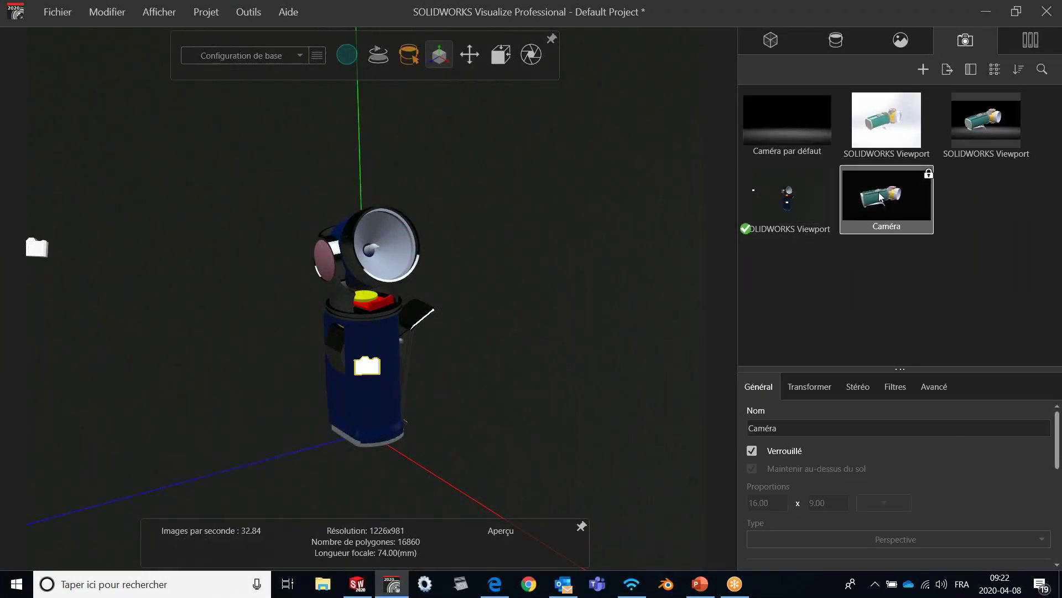
double_click(880, 196)
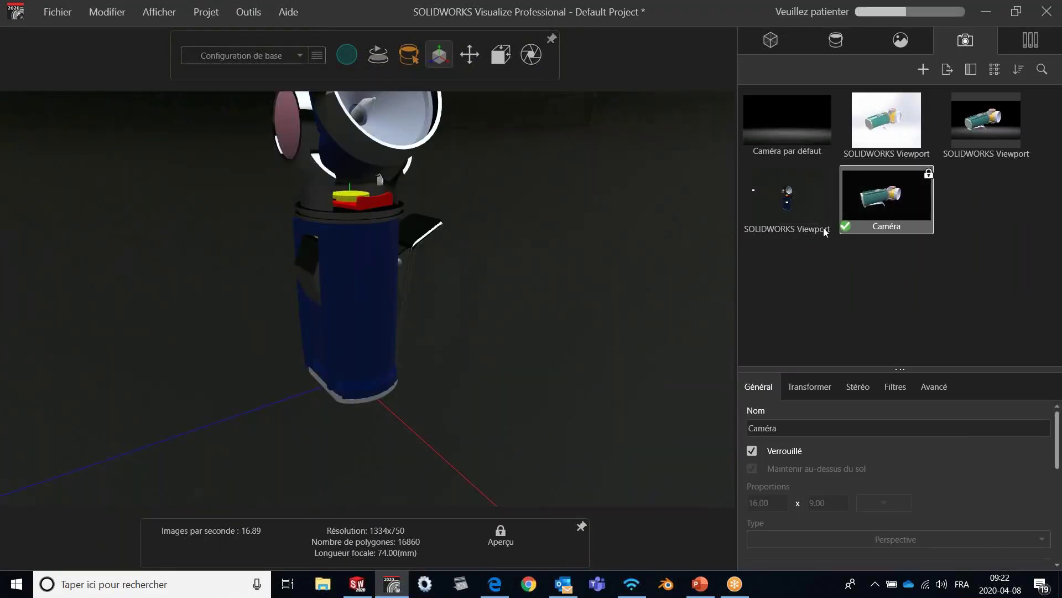
left_click(752, 451)
left_click_drag(602, 278, 422, 301)
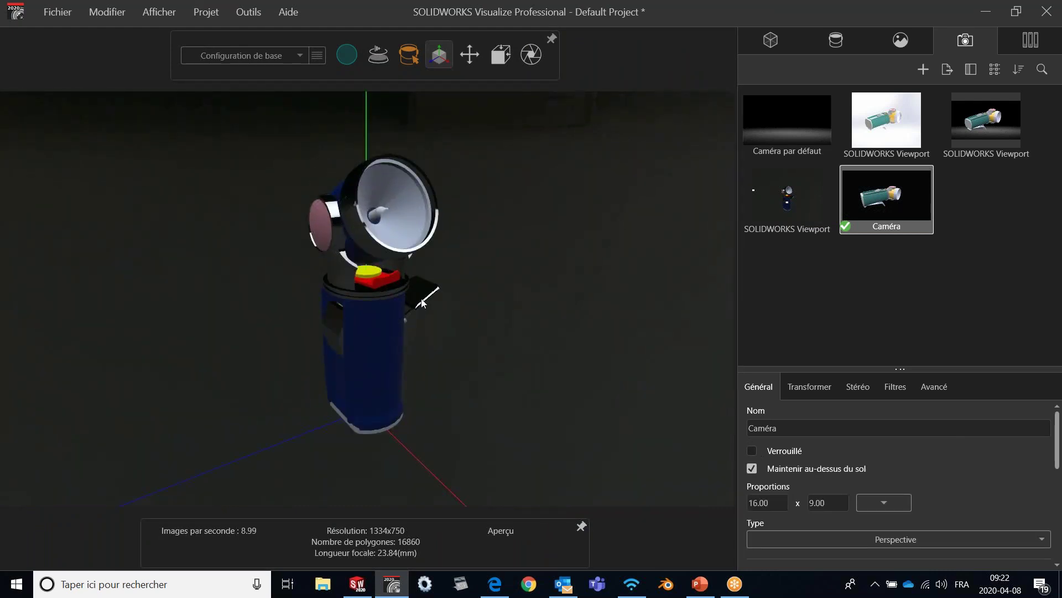
scroll(403, 291, "up", 3)
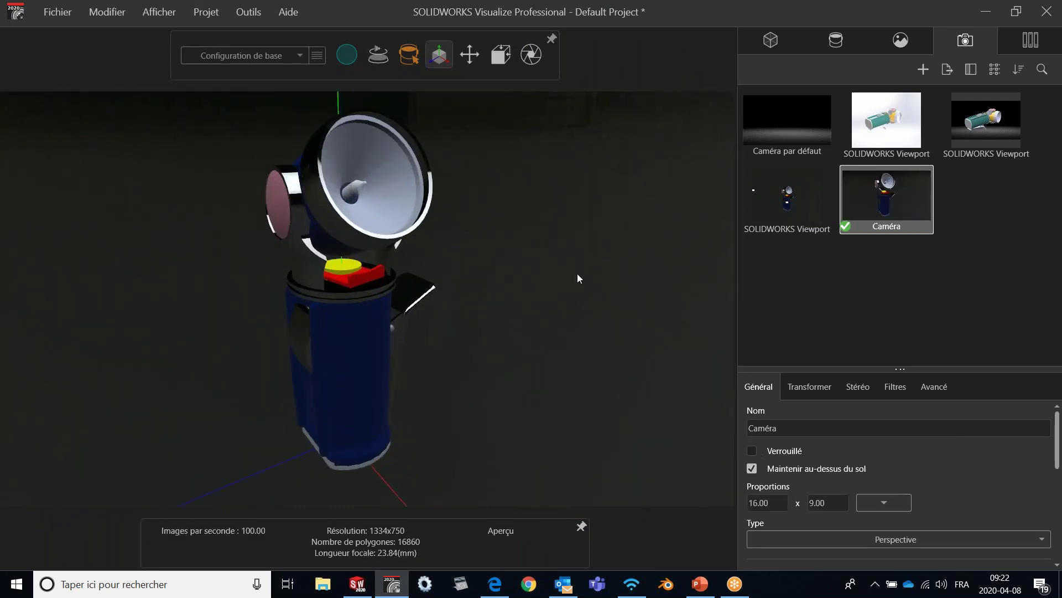
left_click(752, 451)
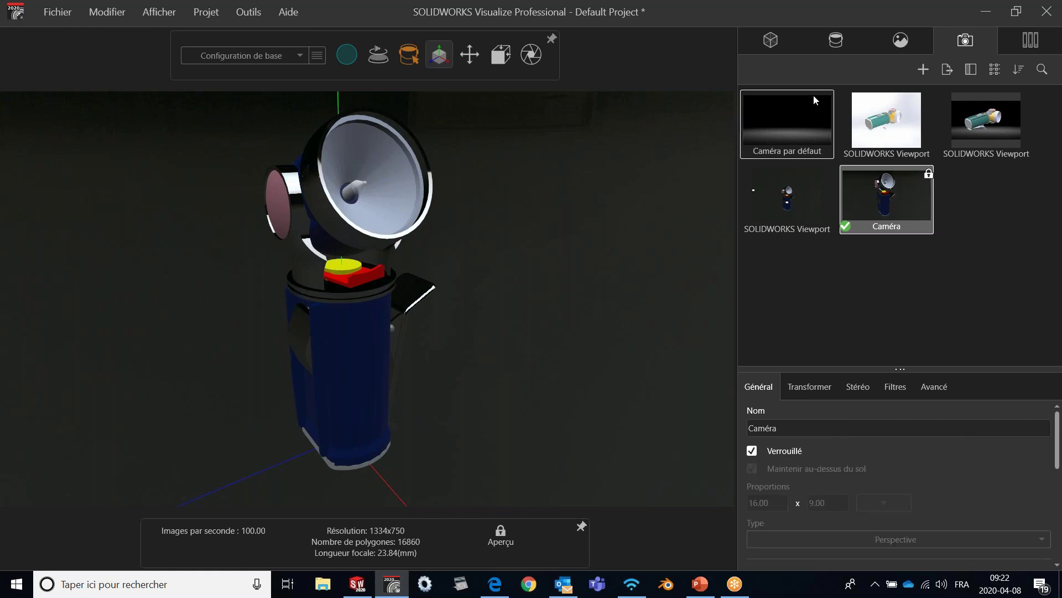
- Activate the last SOLIDWORKS Viewport camera in the first row and frame the upright flashlight up close
left_click(975, 119)
double_click(975, 119)
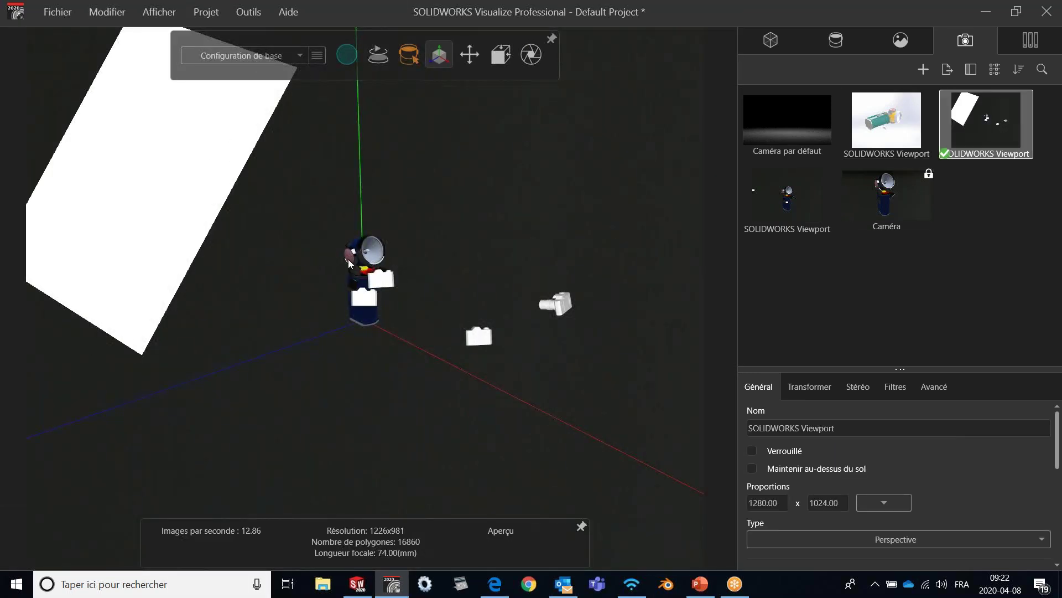
scroll(375, 287, "up", 3)
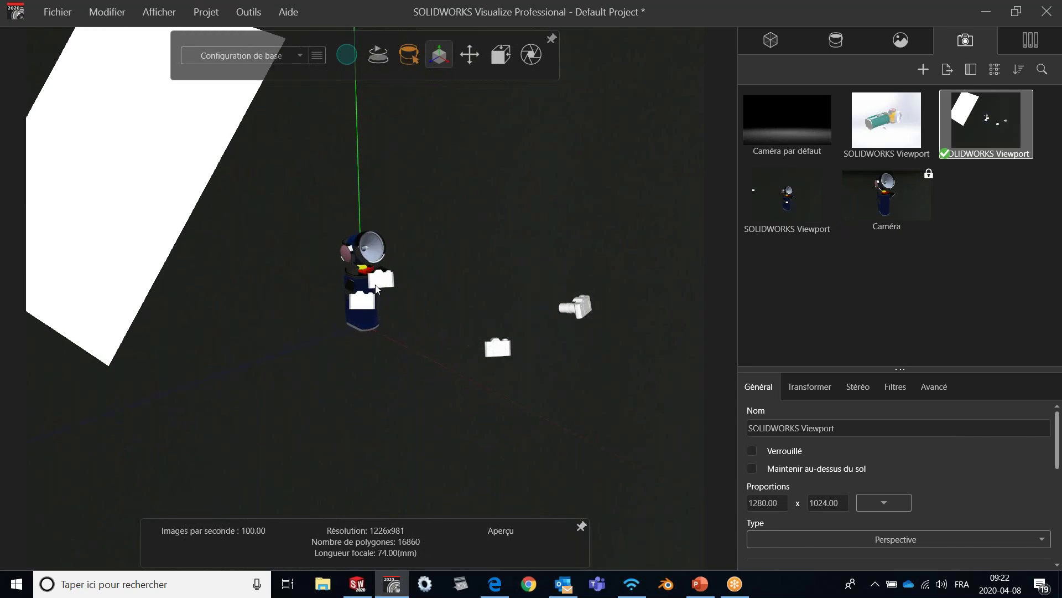
scroll(320, 248, "down", 1)
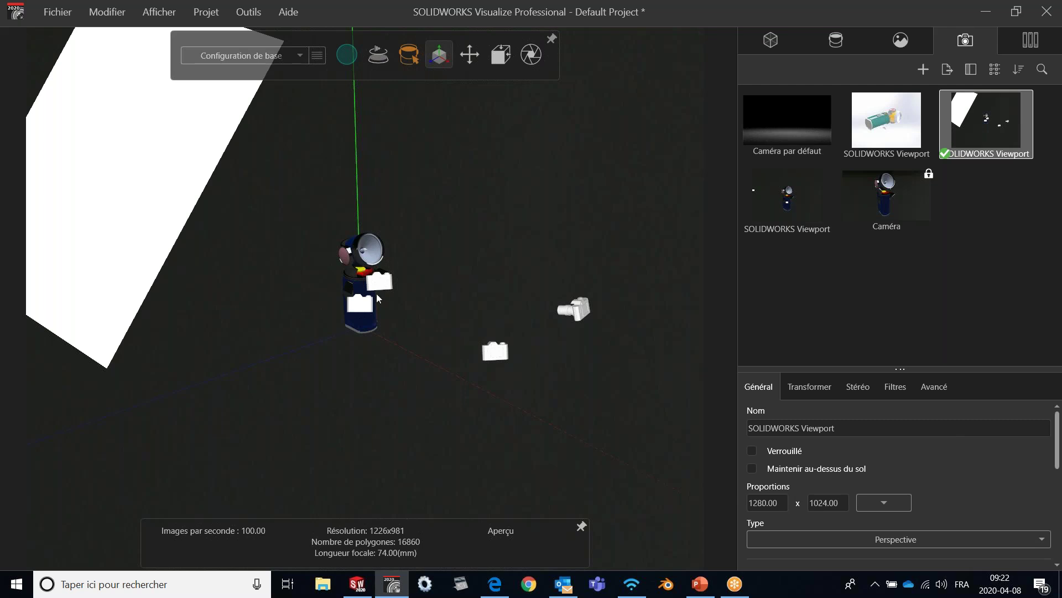
scroll(360, 276, "up", 5)
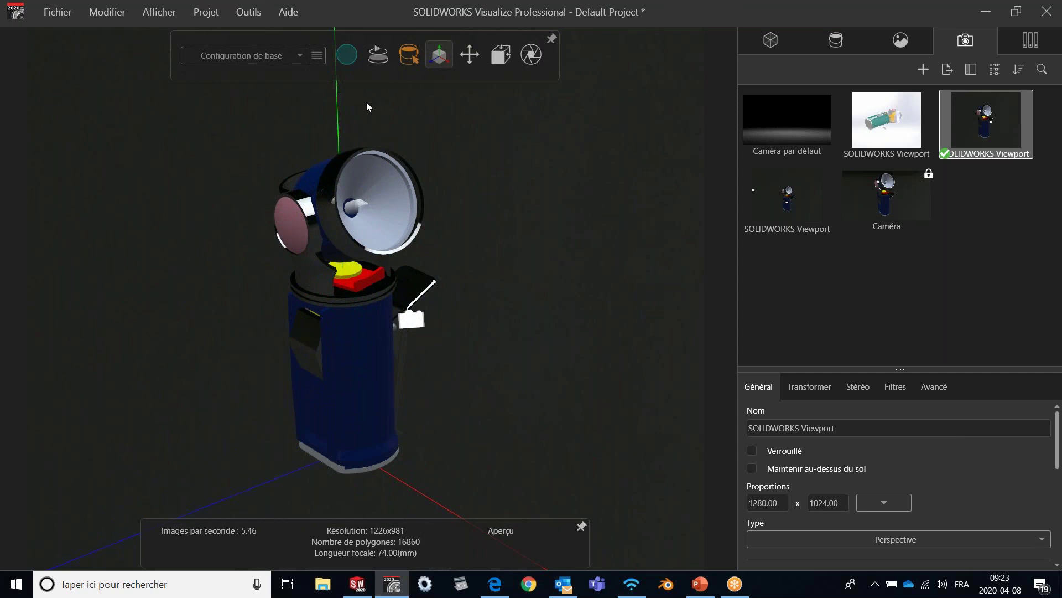
- Create a new configuration next to Configuration de base and name it Vert
left_click(295, 53)
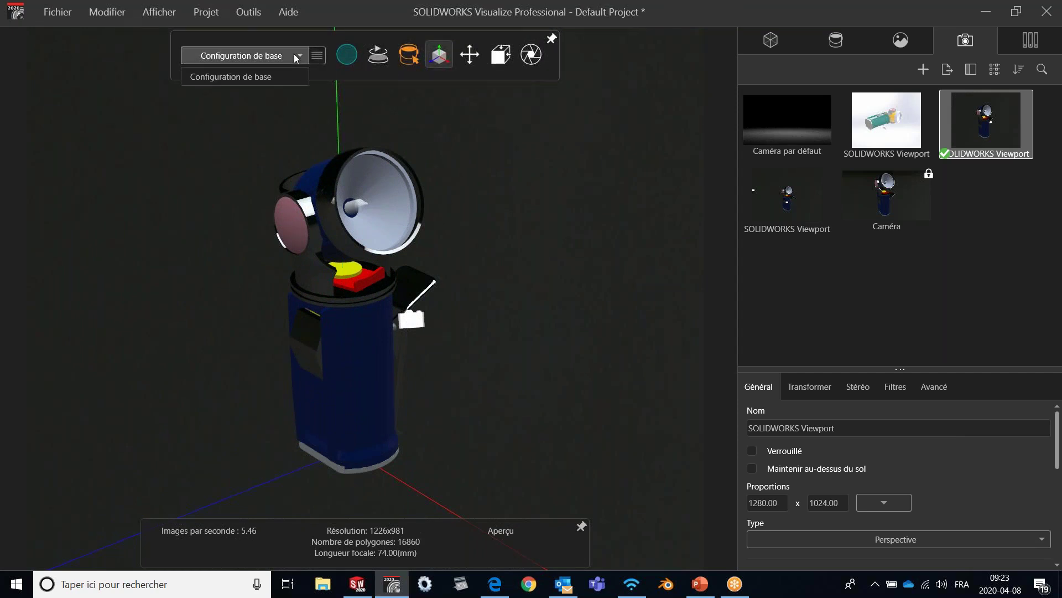
left_click(283, 56)
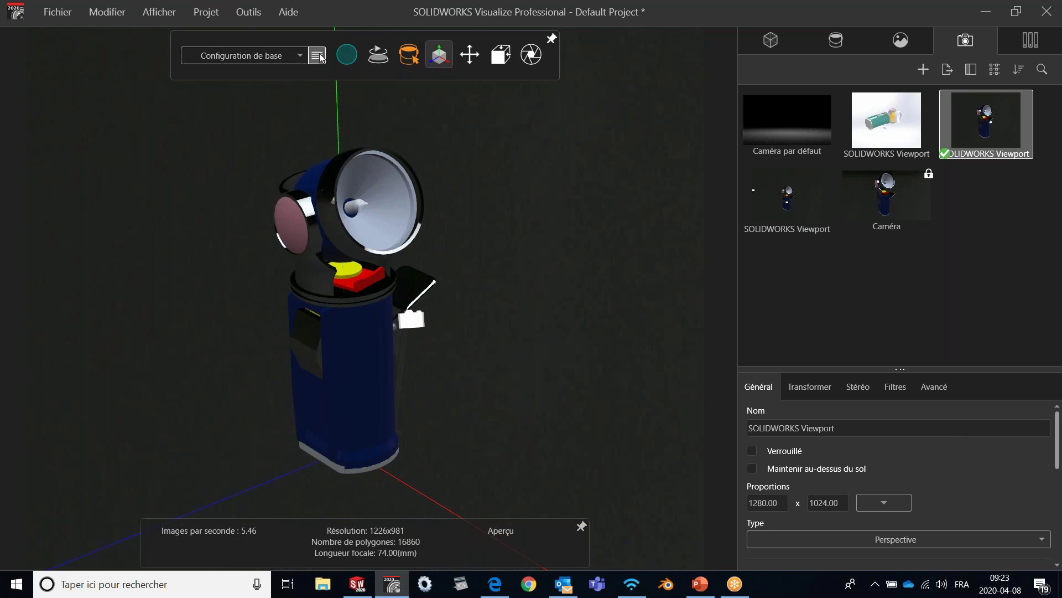
mouse_move(320, 56)
left_click(294, 84)
left_click(275, 58)
left_click_drag(275, 57, 183, 57)
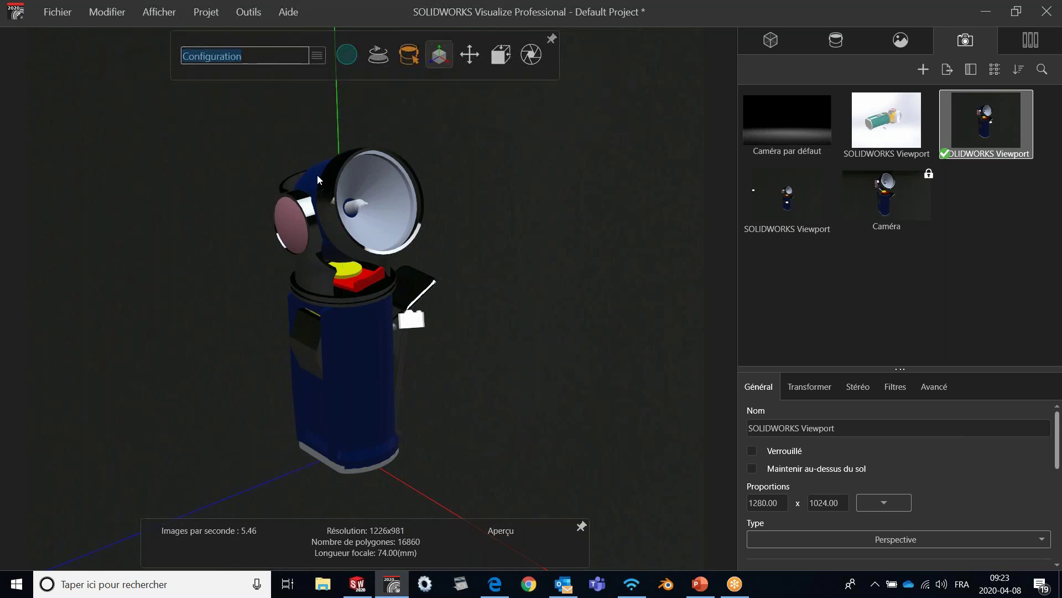
type("Vert")
key("Return")
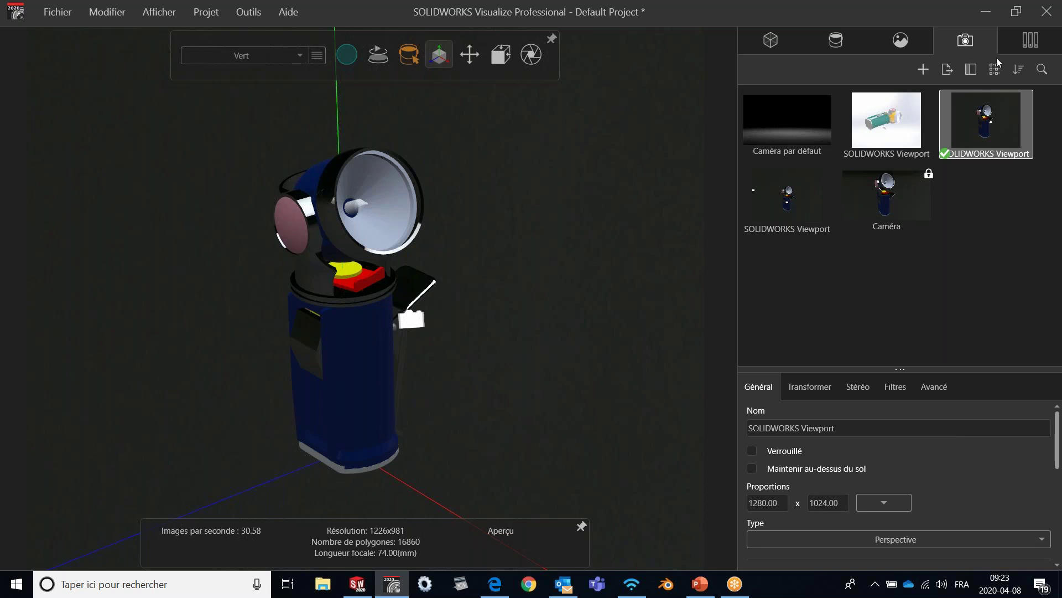
- In the Vert configuration, apply the Basic Green plastic from the cloud Plastic library to the flashlight's body and its head
left_click(1021, 49)
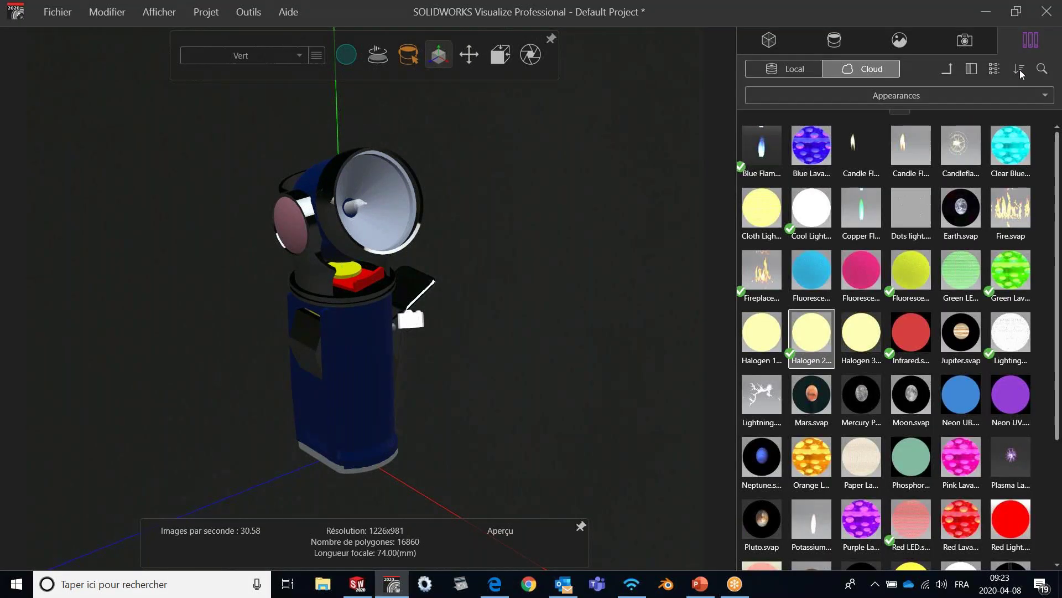
left_click(949, 72)
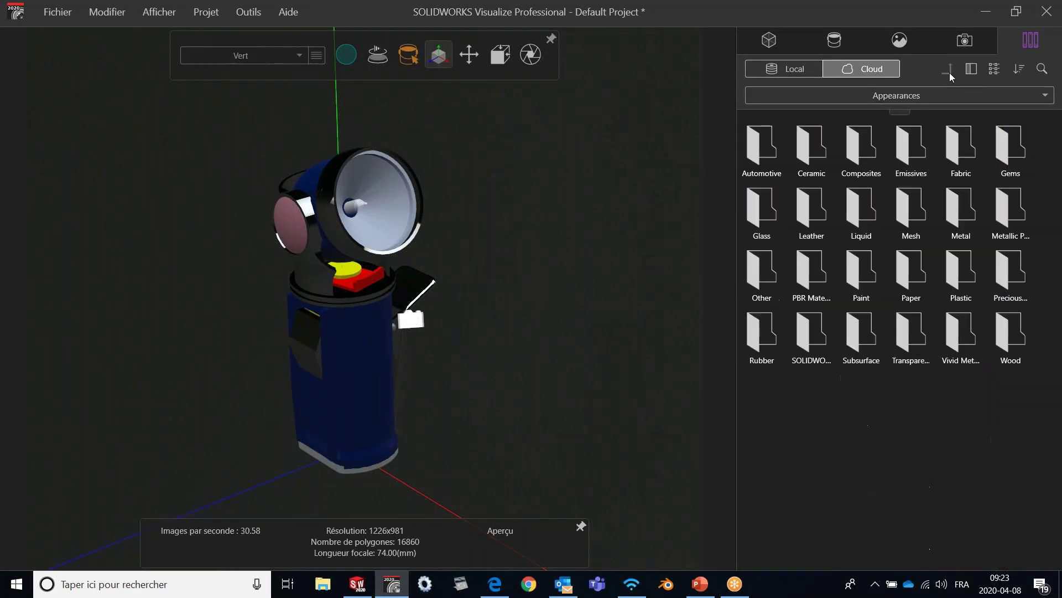
double_click(966, 255)
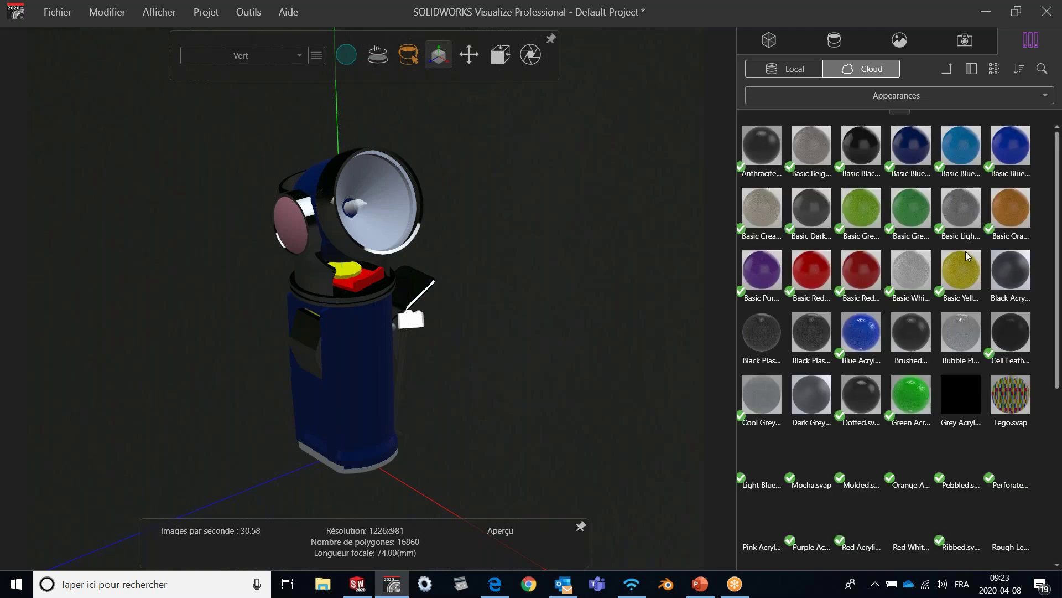
left_click_drag(916, 199, 378, 349)
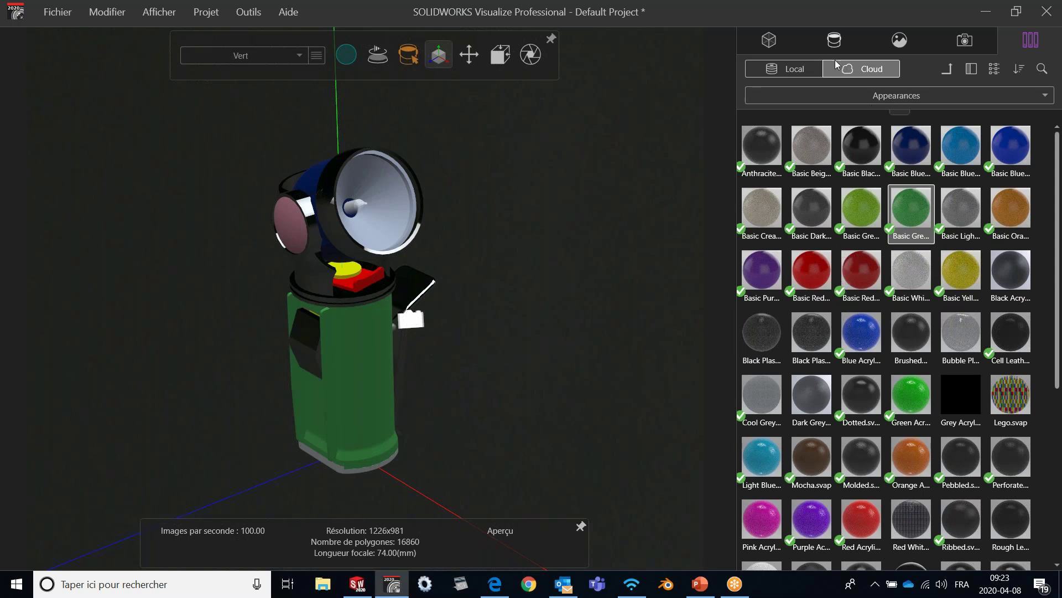
left_click(834, 40)
left_click_drag(1032, 331, 310, 182)
left_click(542, 226)
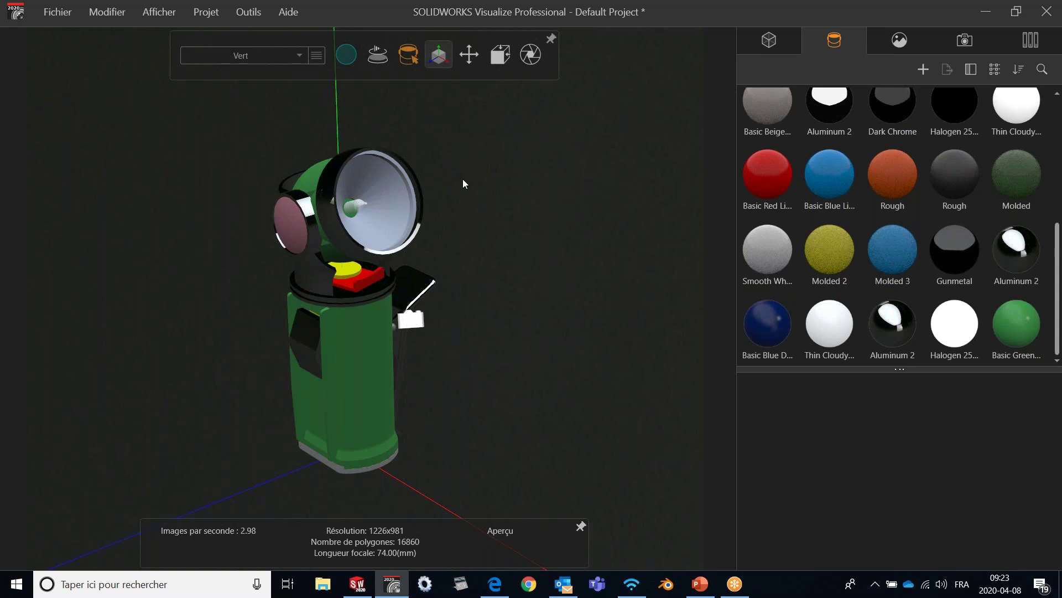
- Switch back to Configuration de base and examine the appearance settings of the flashlight's head and body together
left_click(270, 56)
left_click(266, 77)
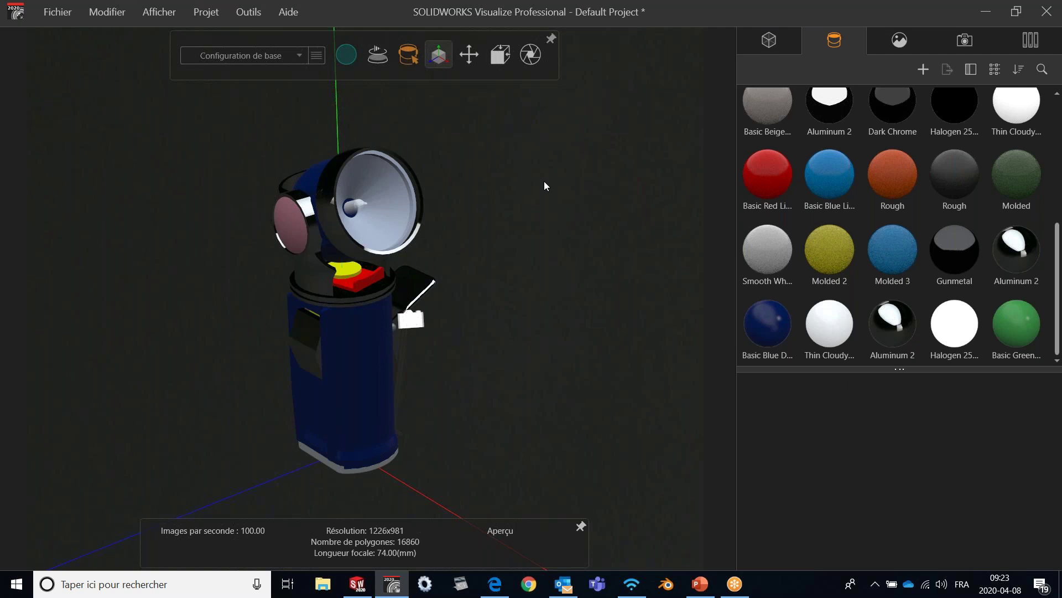
left_click(318, 183)
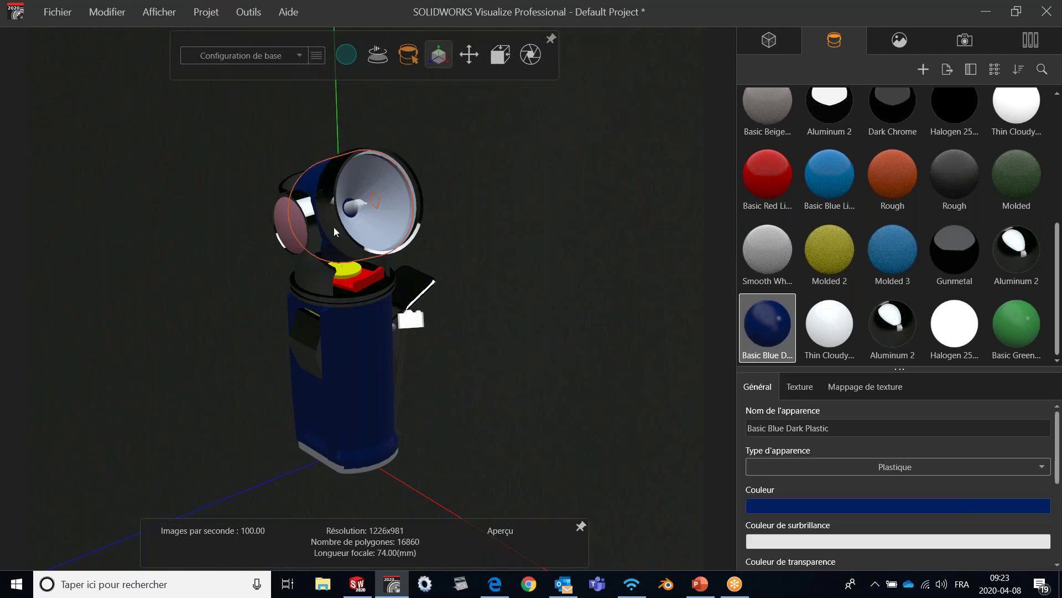
left_click(358, 321, "ctrl")
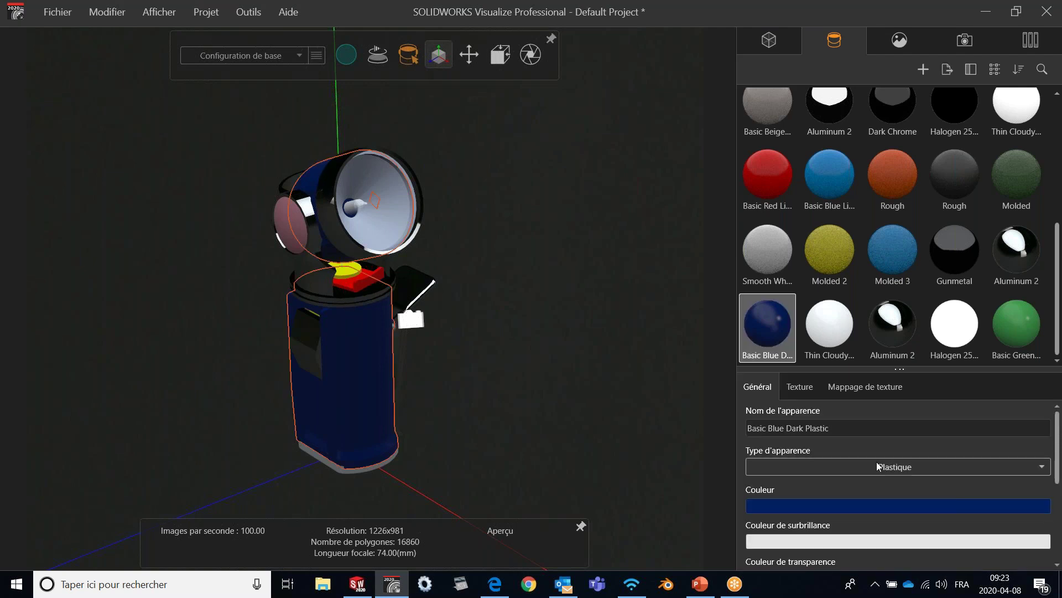
scroll(881, 443, "down", 5)
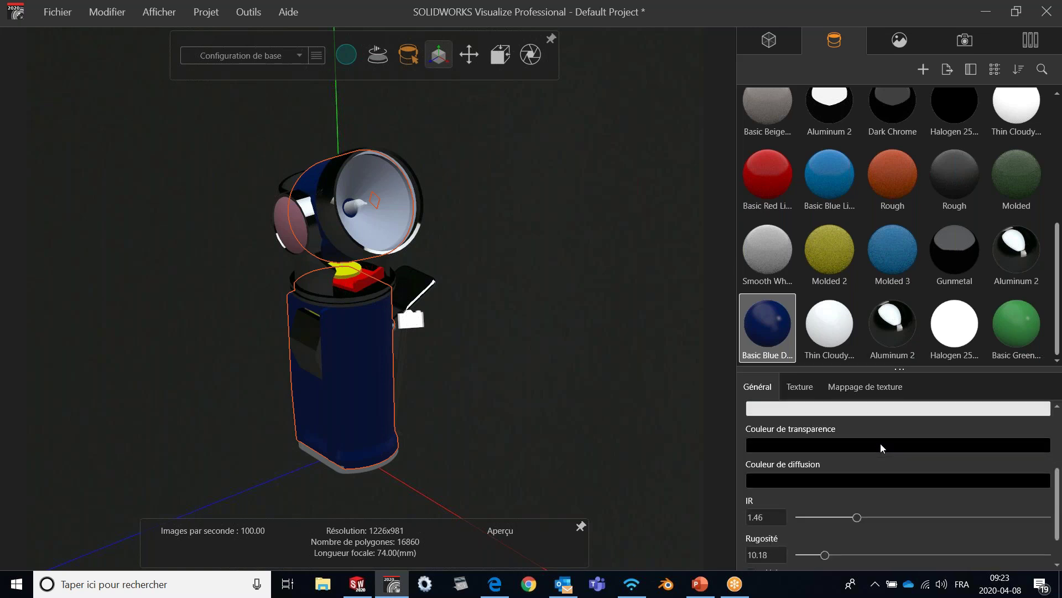
left_click(646, 347)
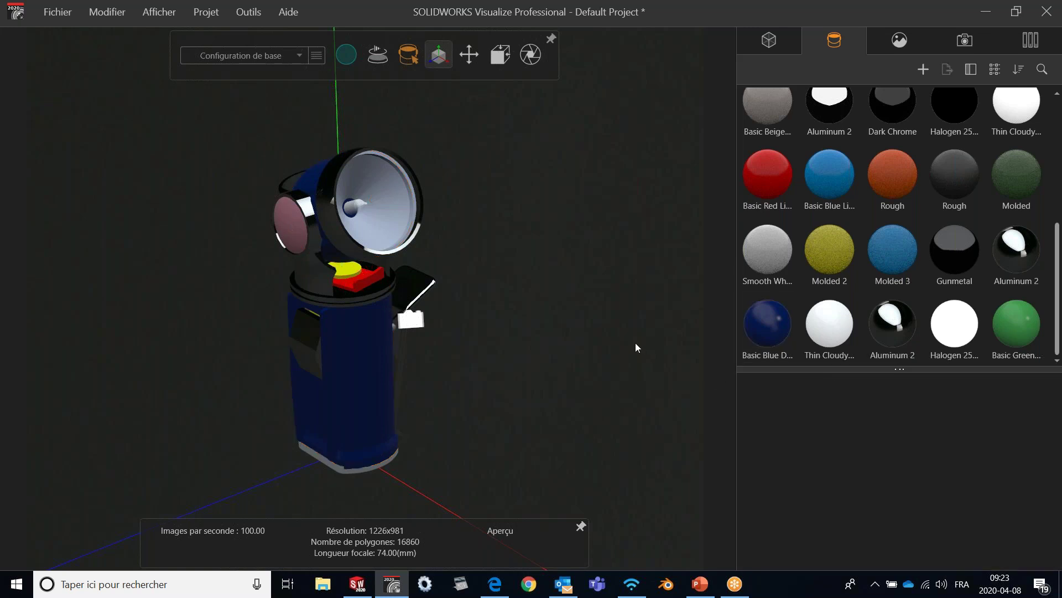
- Look over the model tree and make the locked Caméra camera the active view
left_click(771, 43)
mouse_move(800, 137)
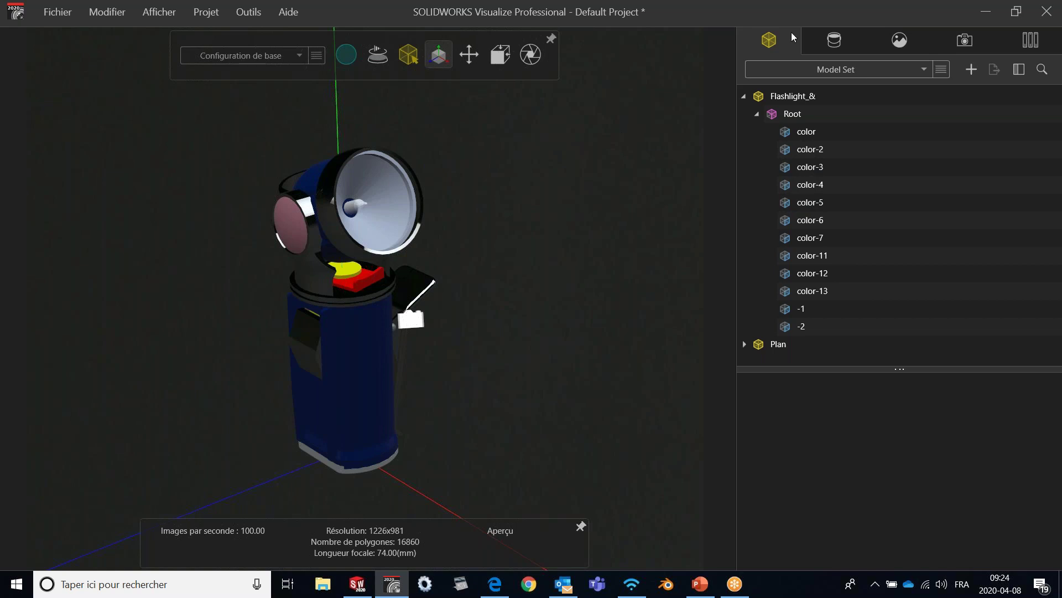
left_click(965, 42)
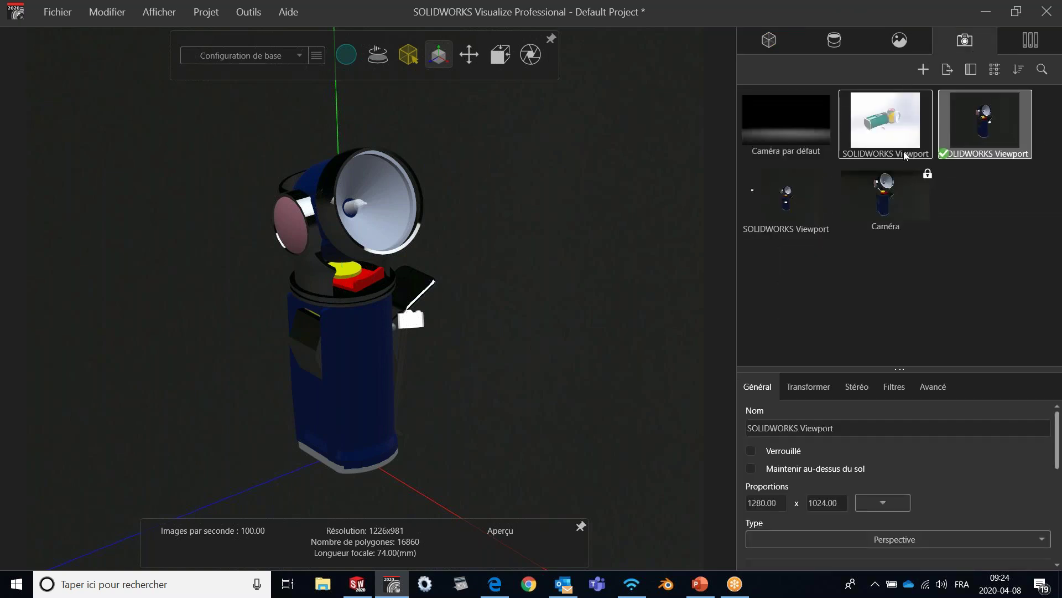
double_click(889, 187)
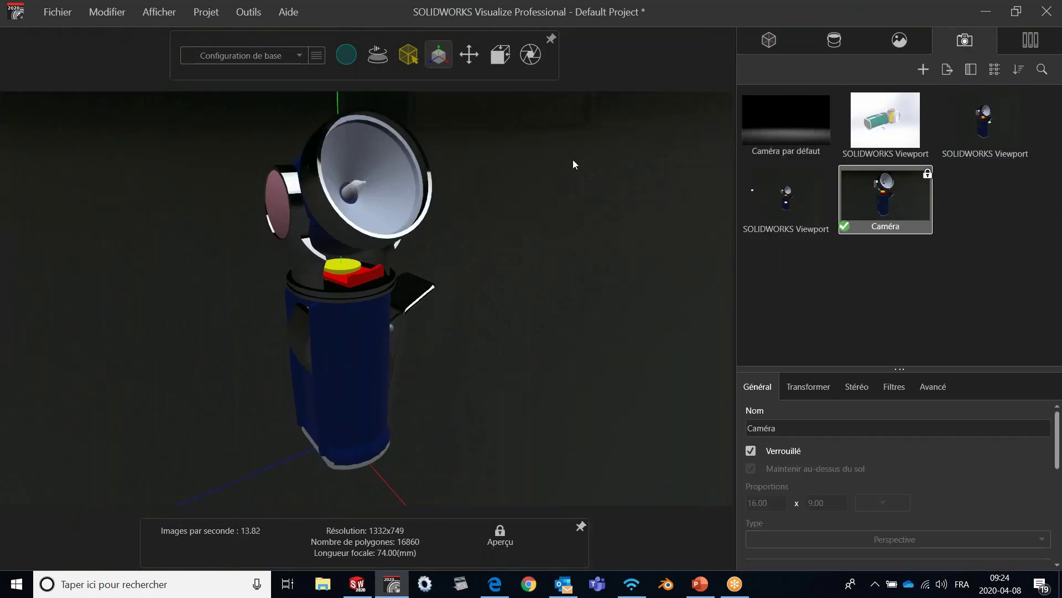
- Open the output tools, review the snapshot options and available image formats, and show the render output settings
left_click(534, 56)
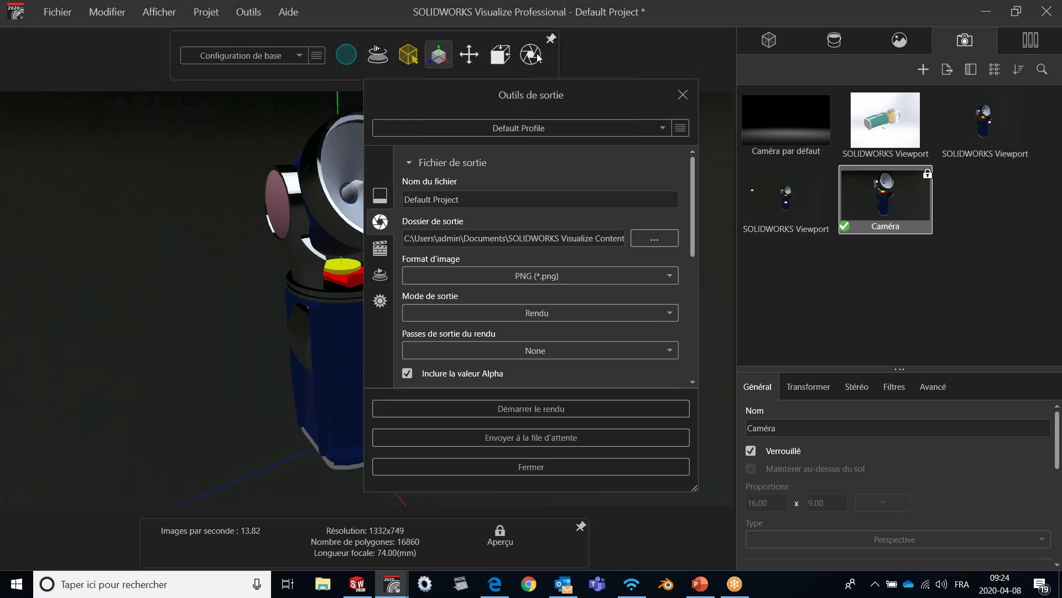
left_click_drag(519, 87, 559, 79)
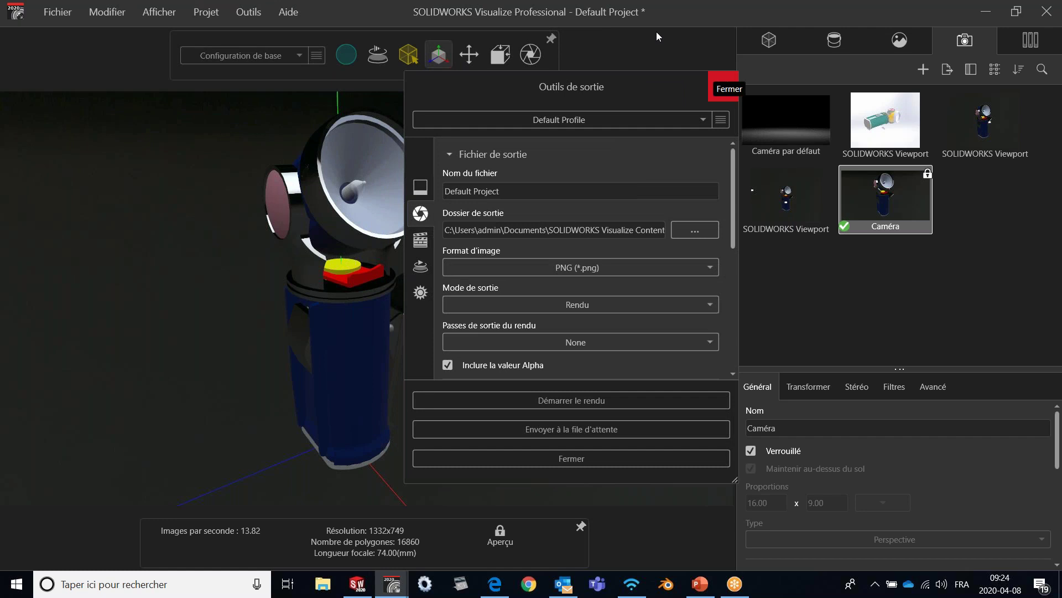
left_click(420, 183)
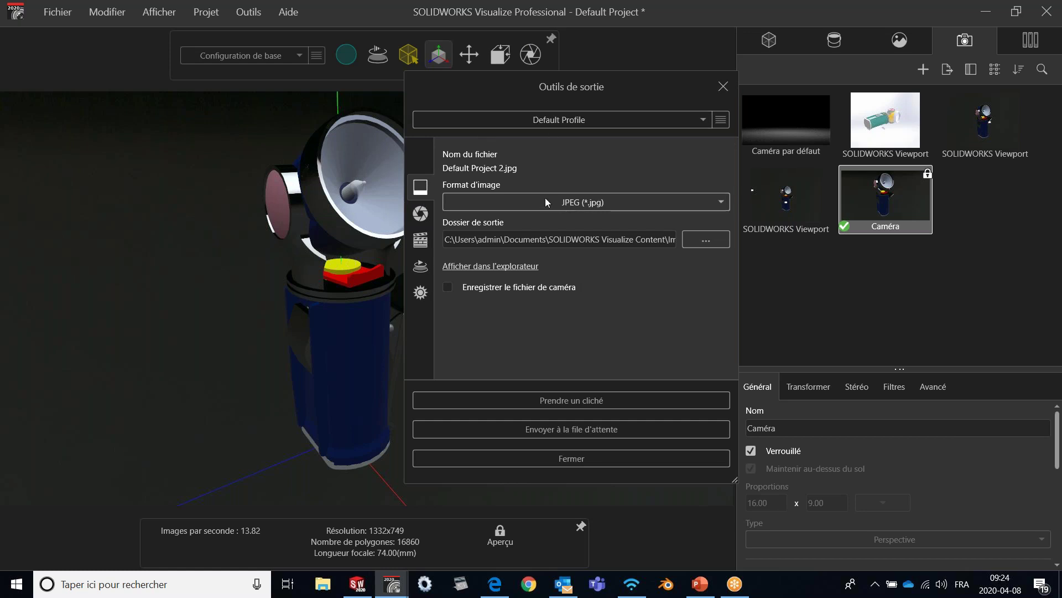
left_click_drag(556, 95, 593, 129)
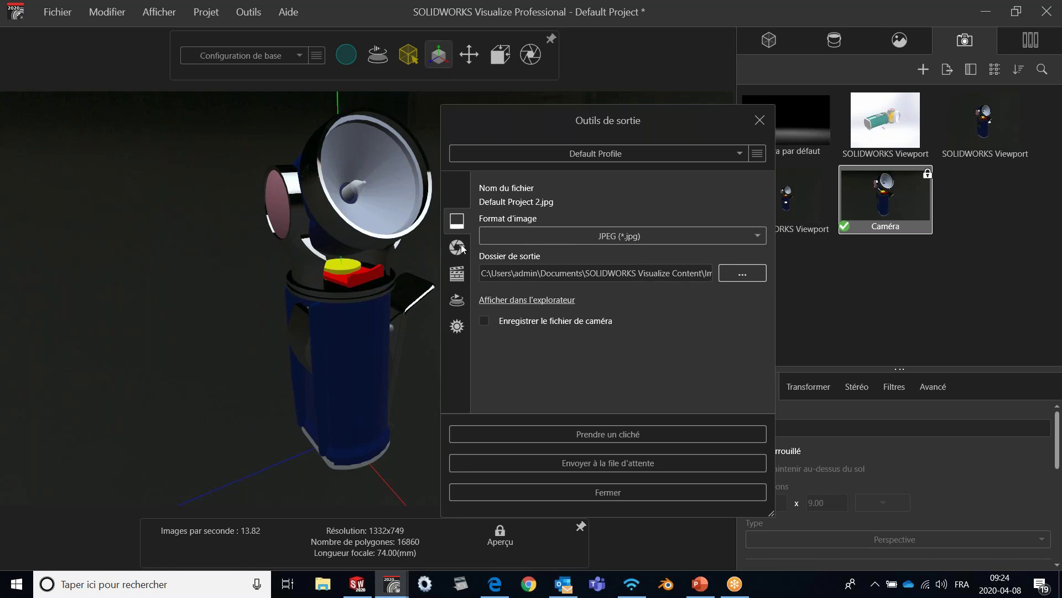
left_click(520, 232)
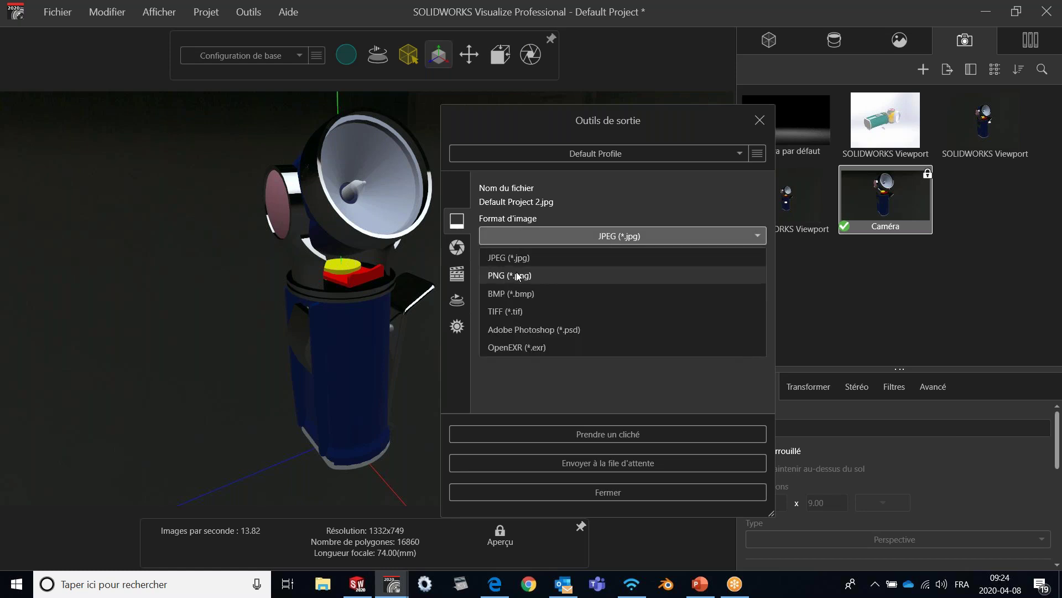
left_click(522, 364)
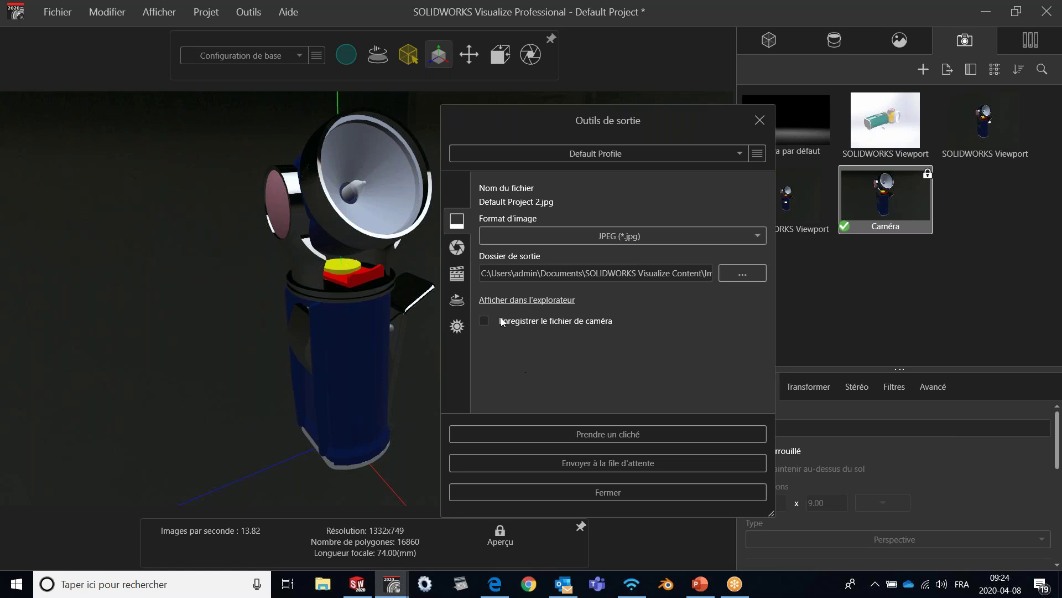
left_click(457, 247)
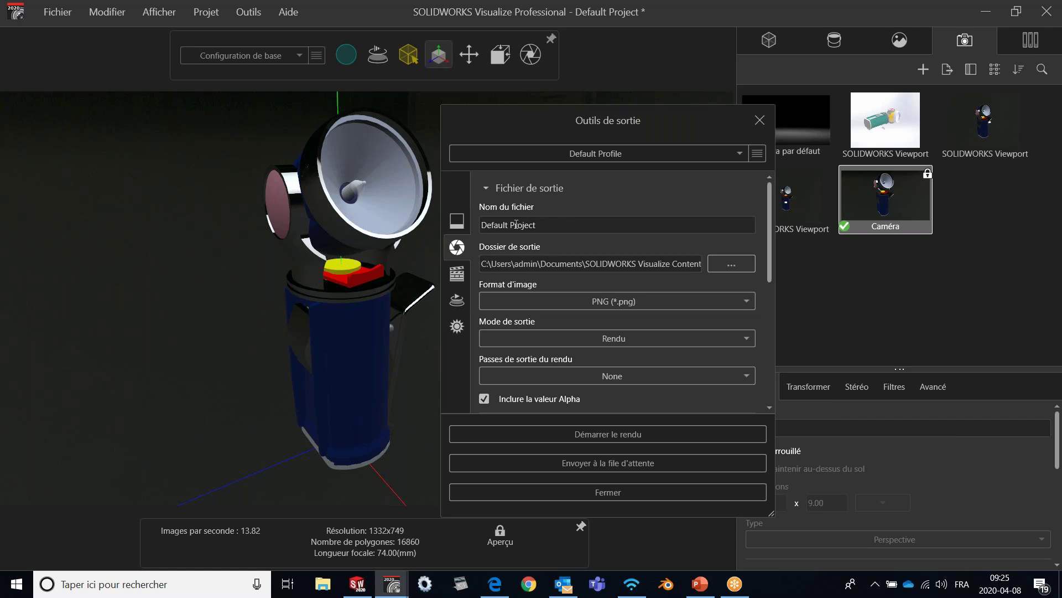
- Name the output file Lampe de poche, try the JPEG image format, and set the format back to PNG
left_click_drag(538, 224, 462, 223)
type("Lampe de poche")
left_click(630, 302)
left_click(533, 324)
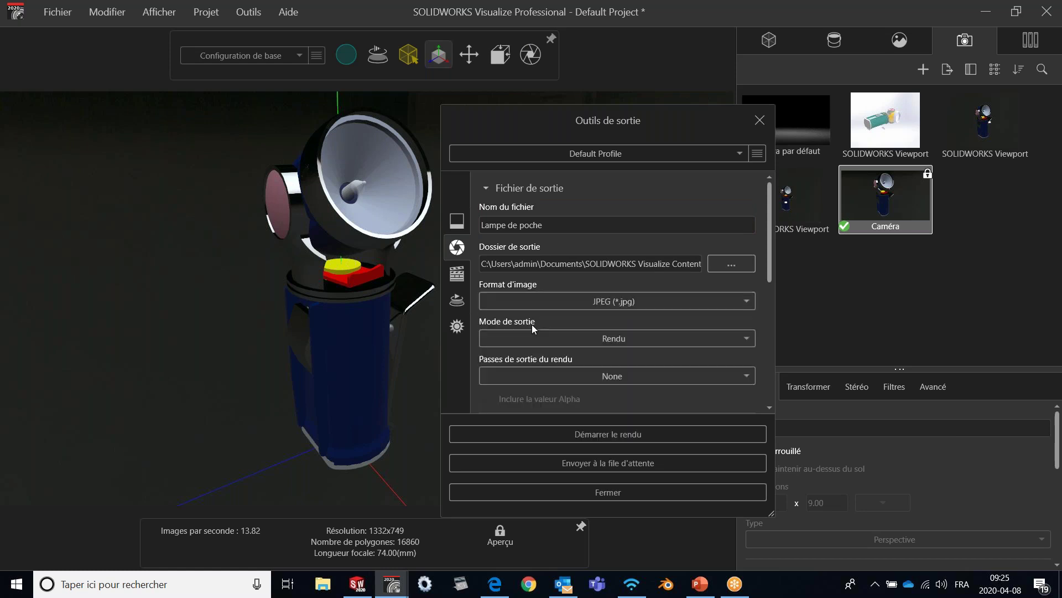
left_click(617, 302)
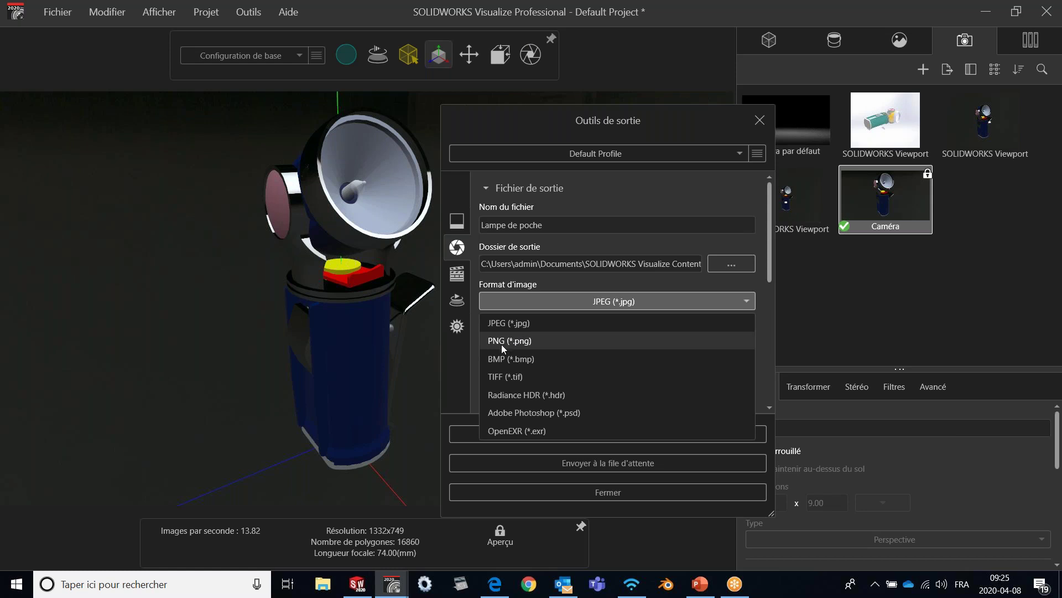
left_click(523, 340)
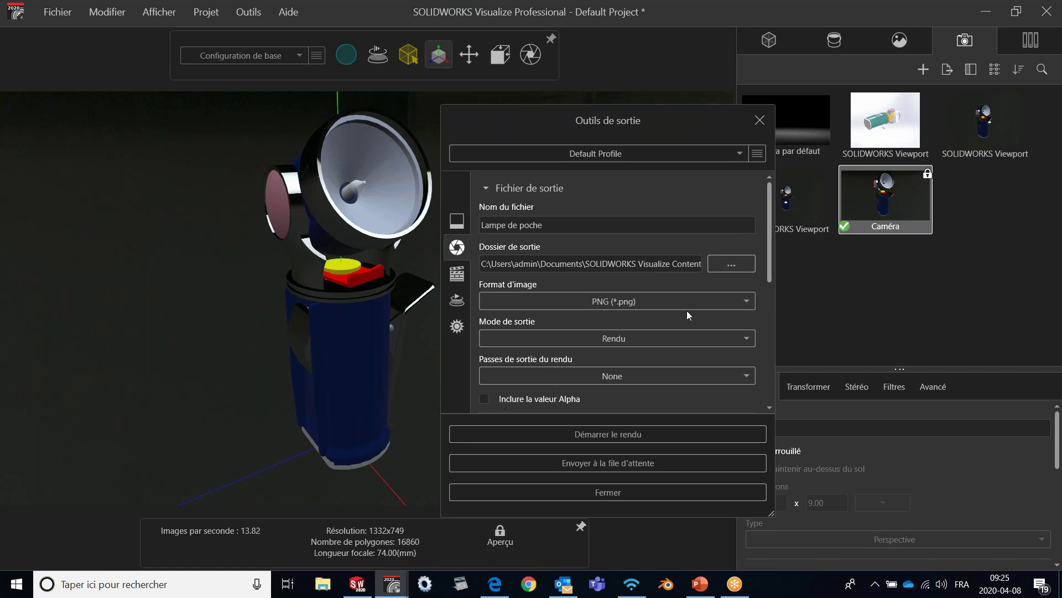
- Review the render output's size and resolution units and its render mode choices, keep Qualité, and close the output tools
left_click_drag(769, 224, 769, 300)
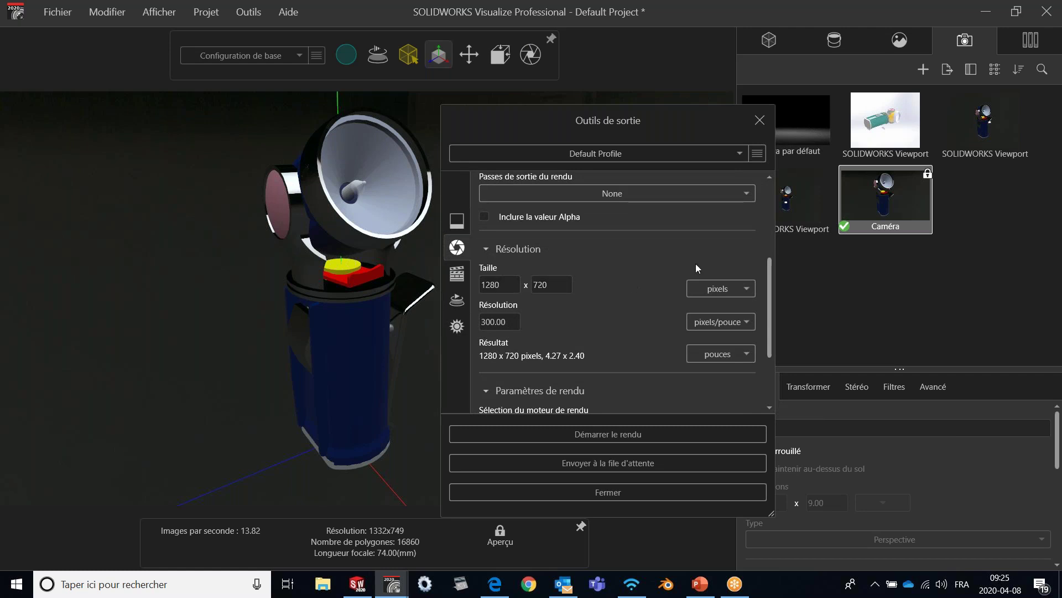
left_click(704, 290)
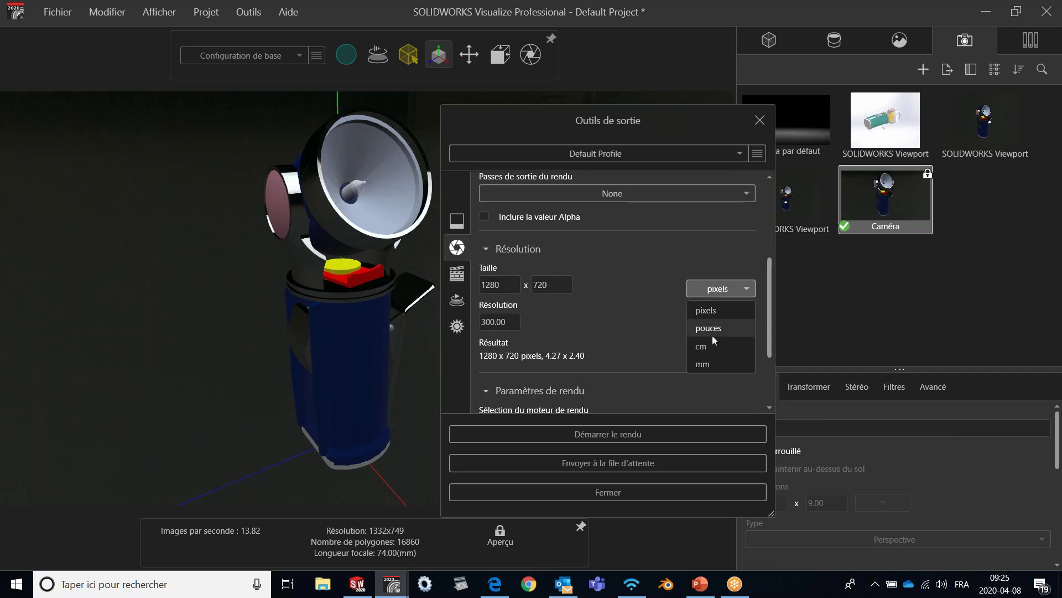
left_click(716, 259)
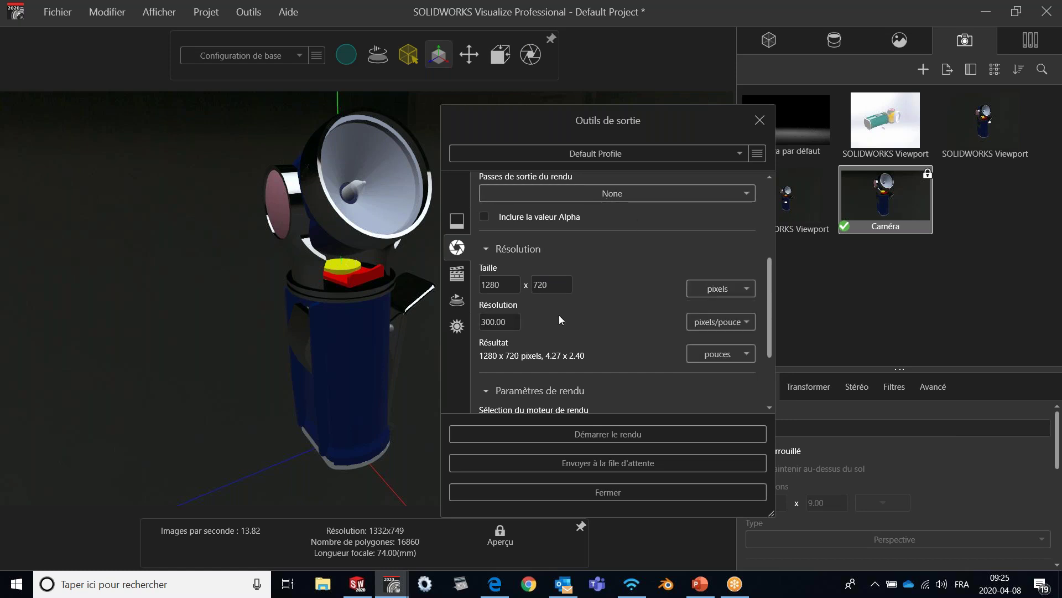
left_click(695, 327)
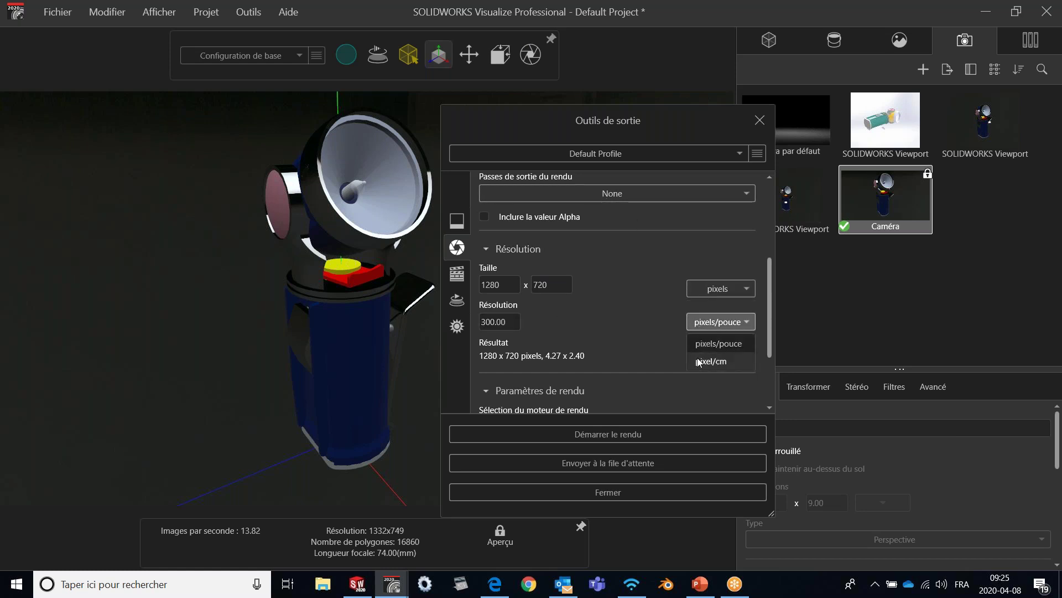
left_click(659, 316)
left_click_drag(767, 274, 769, 325)
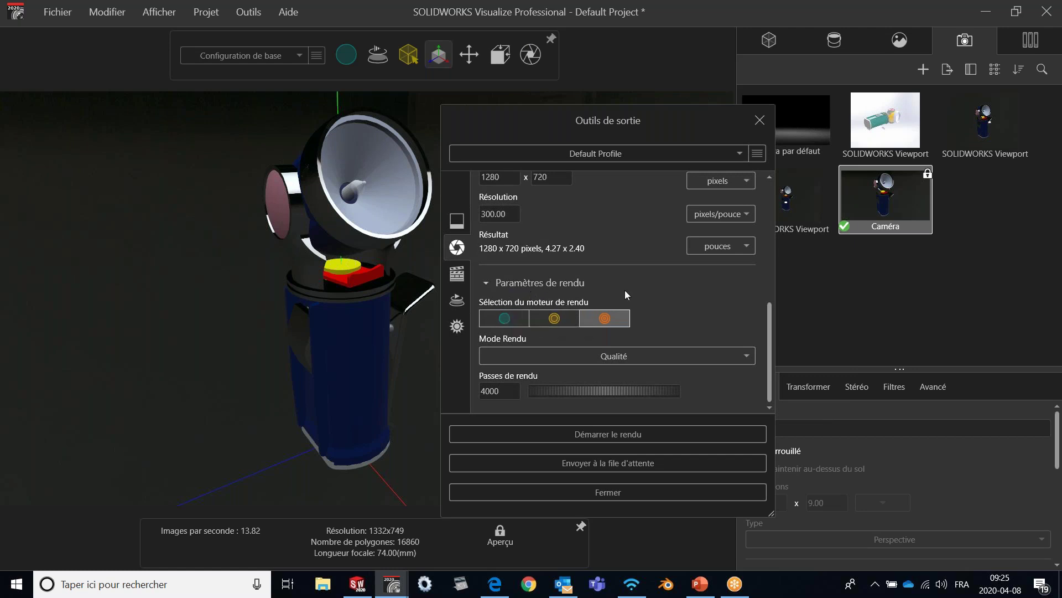
left_click(599, 360)
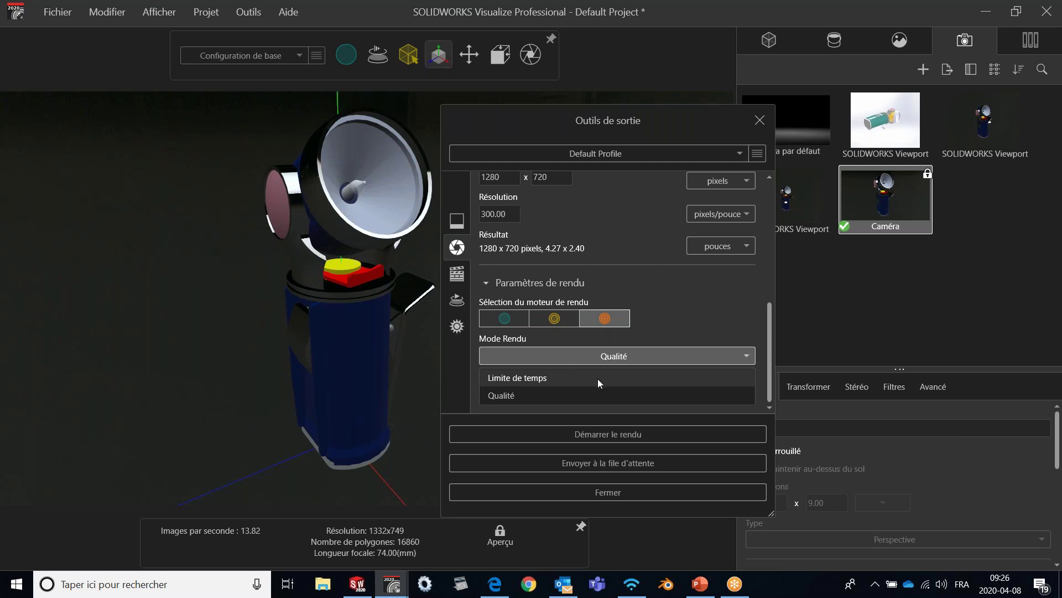
left_click(590, 393)
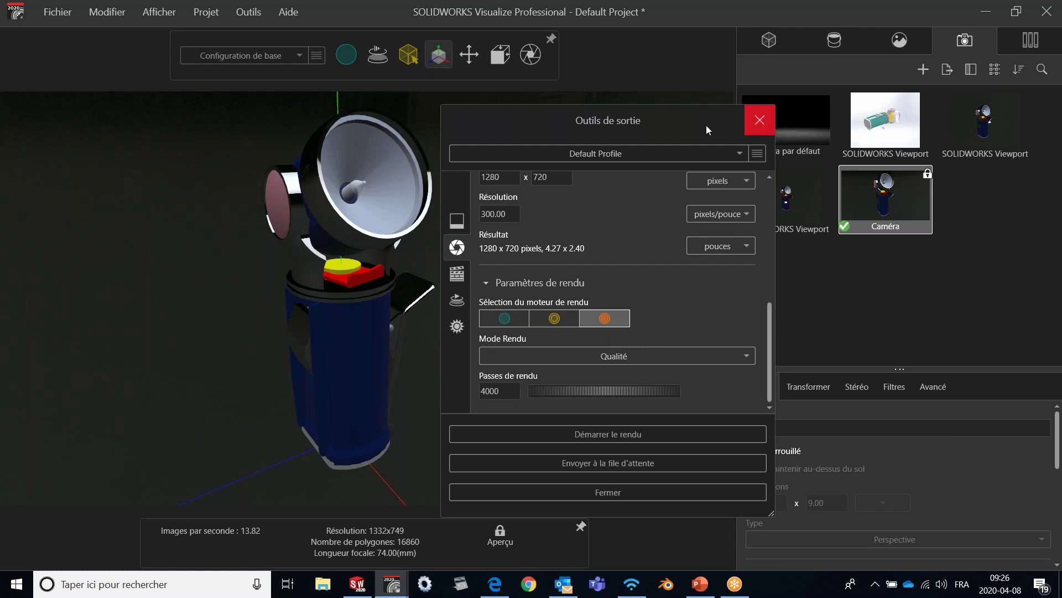
left_click(758, 119)
- Preview the flashlight with the Précis render engine, then return the viewport to the Aperçu engine
mouse_move(347, 59)
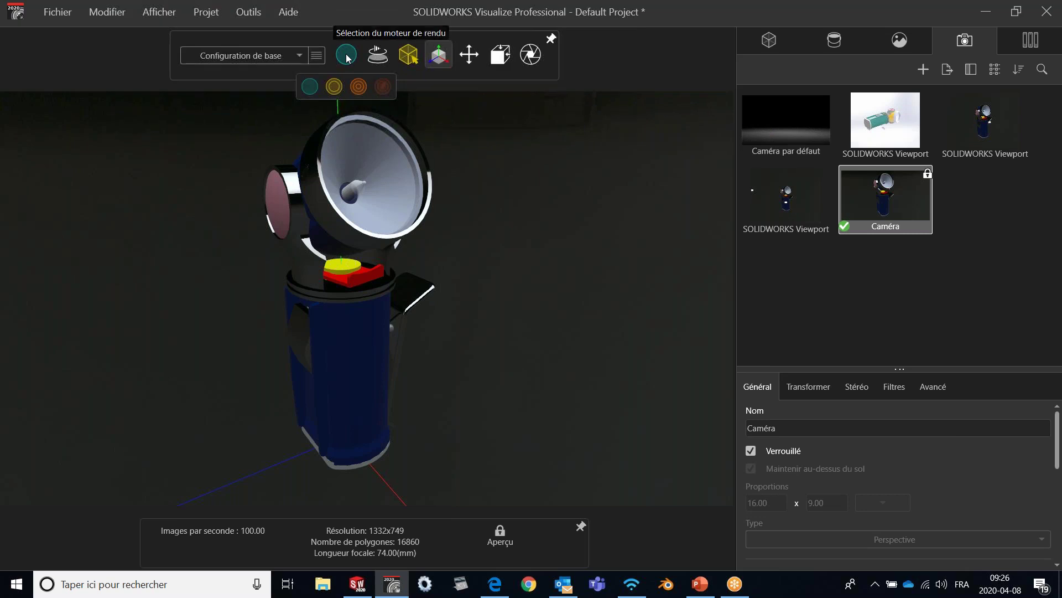
left_click(360, 86)
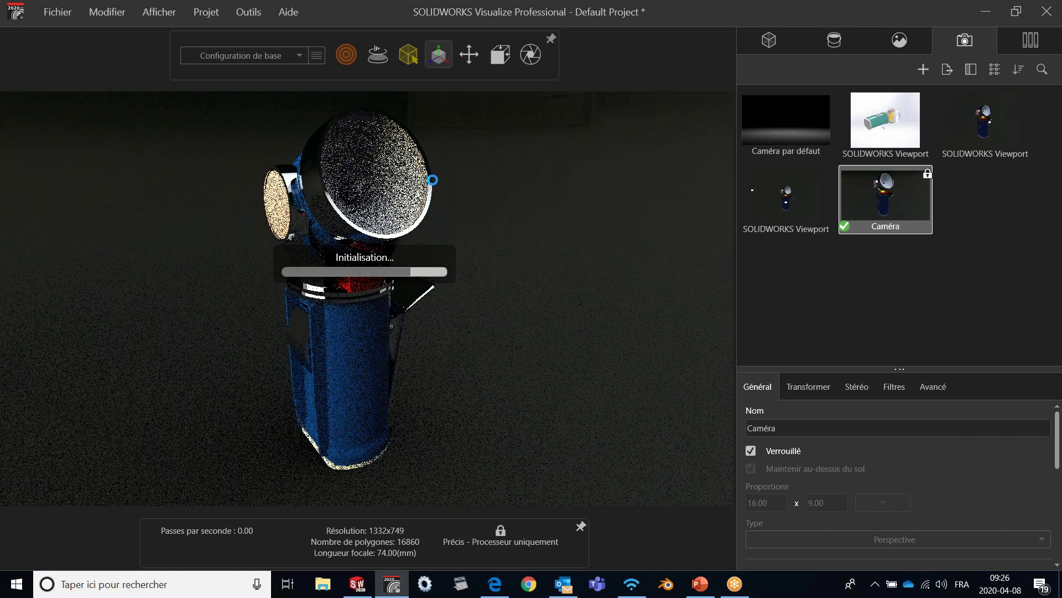
left_click(432, 180)
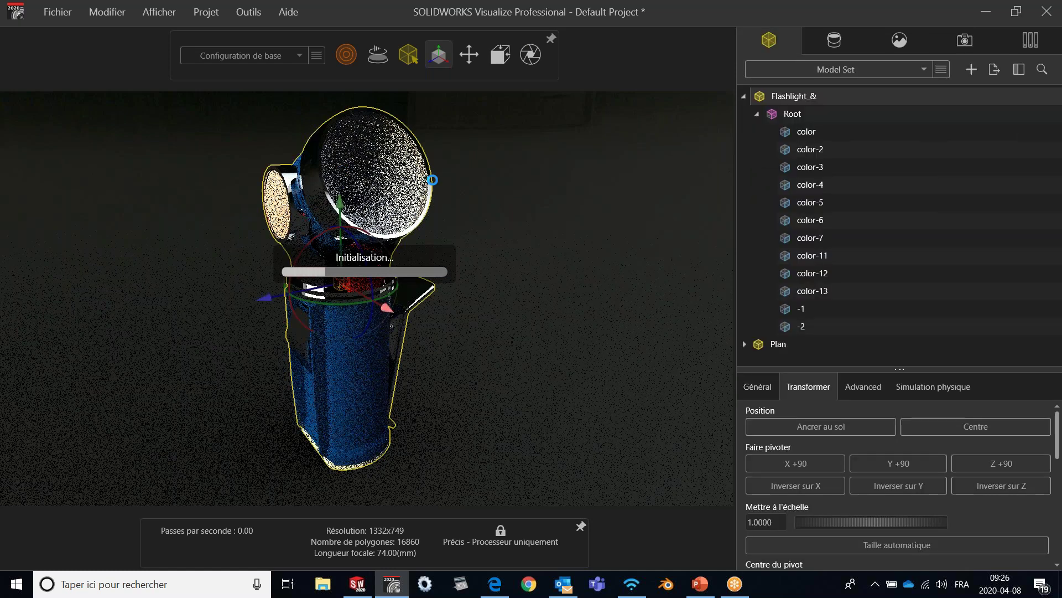
left_click(452, 182)
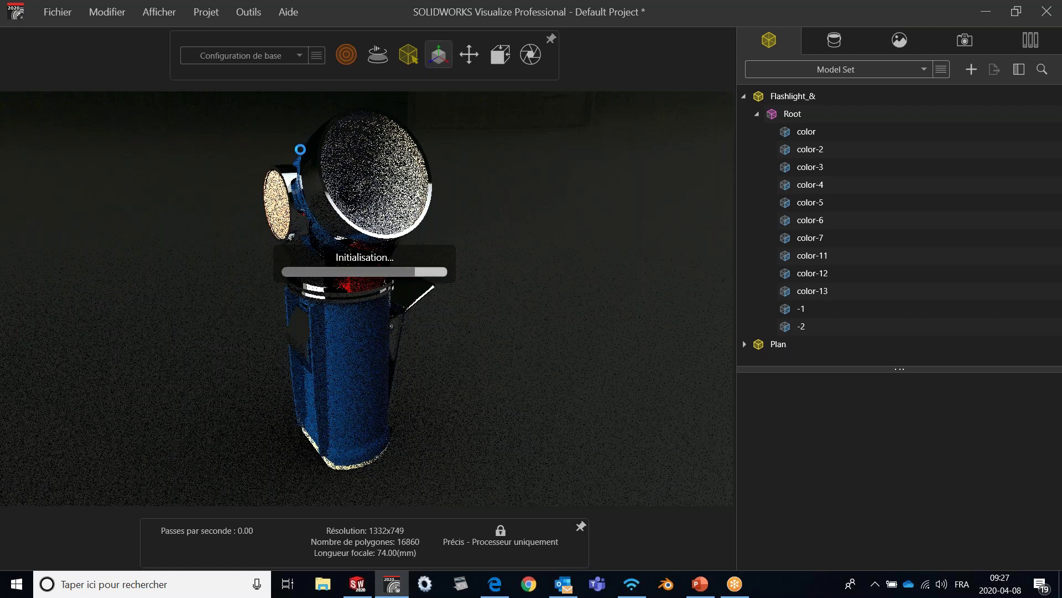
mouse_move(348, 57)
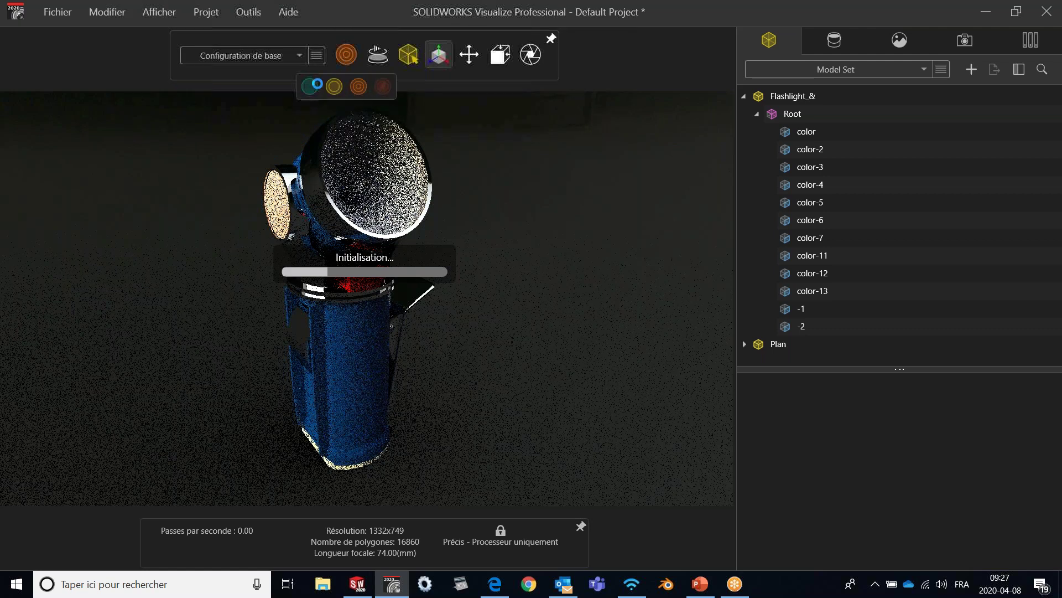
left_click(311, 85)
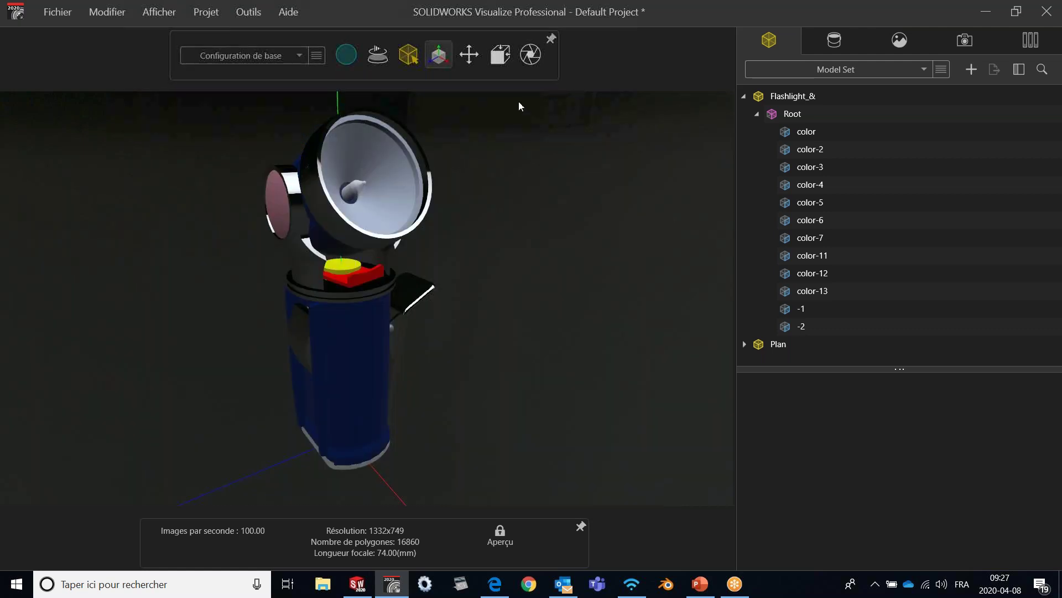
- Open the output tools to check the render output file settings and close them again
left_click(531, 55)
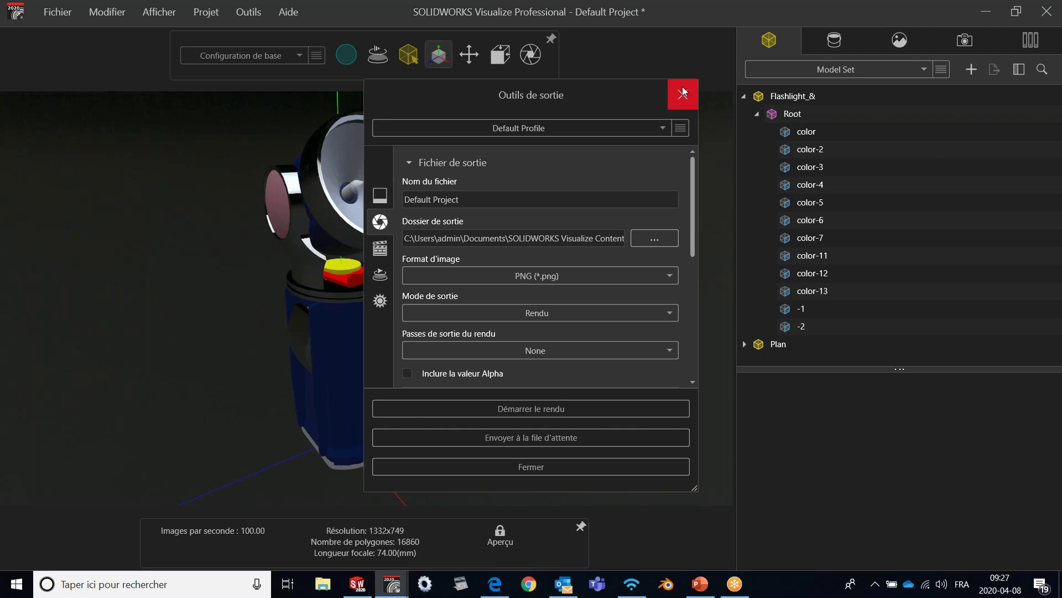
left_click_drag(645, 91, 659, 102)
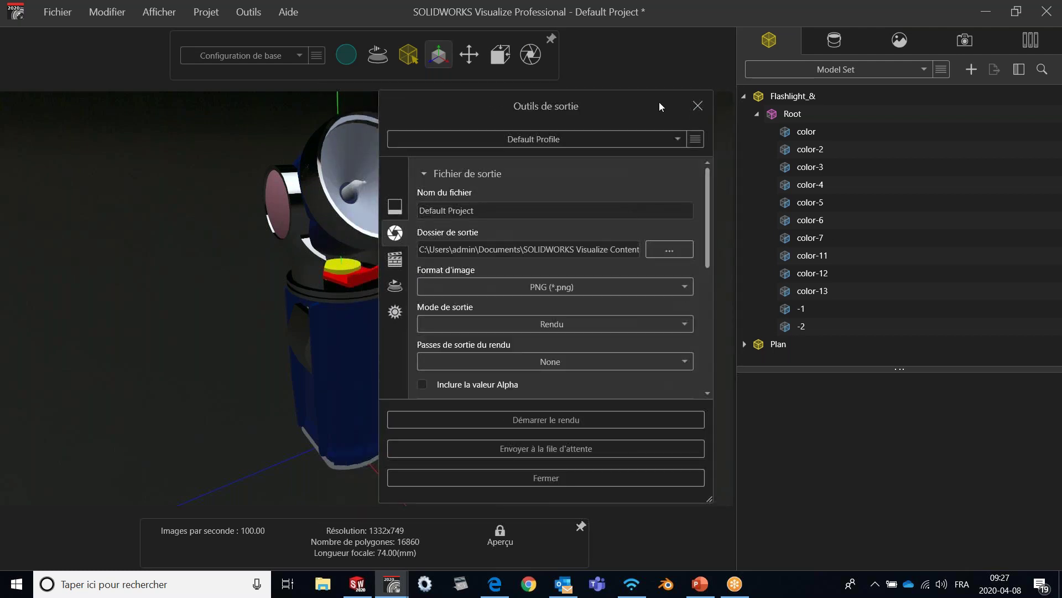
left_click(692, 104)
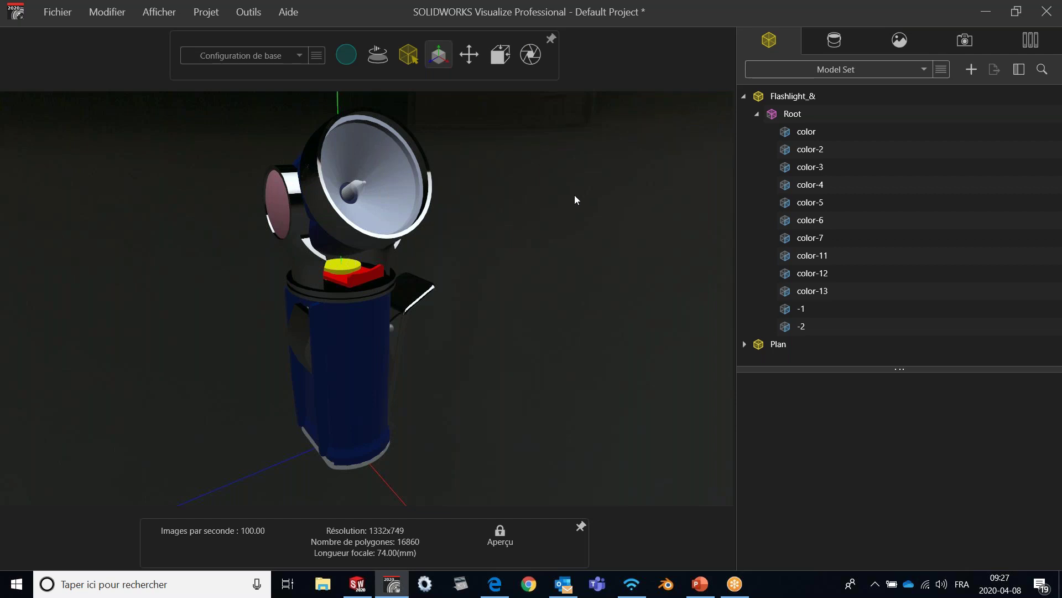
- Select the parts color-11 and color-12 together in the model tree and show their general options
left_click(812, 255)
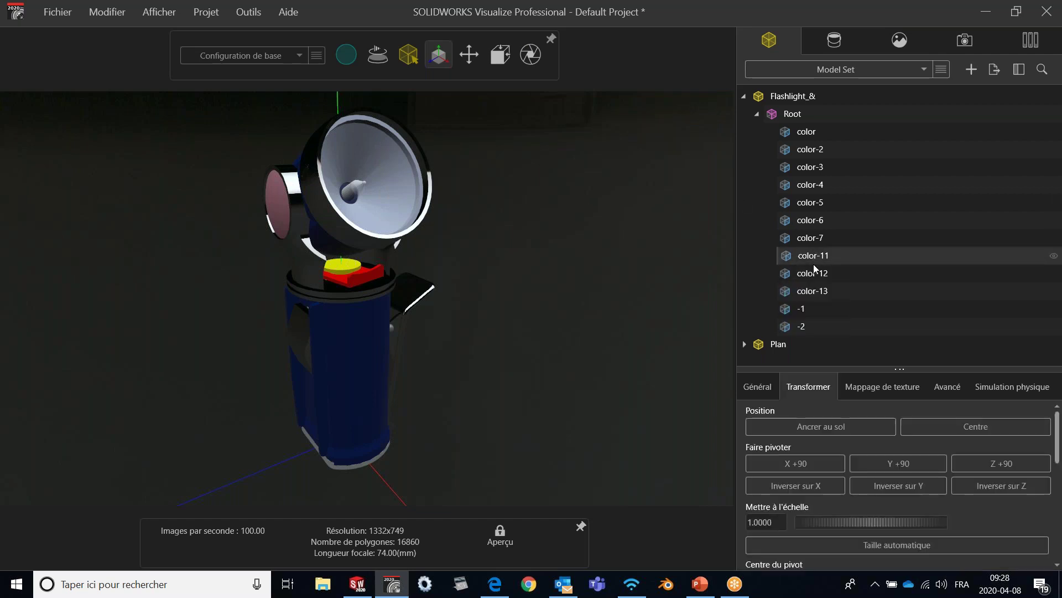
left_click(814, 273, "ctrl")
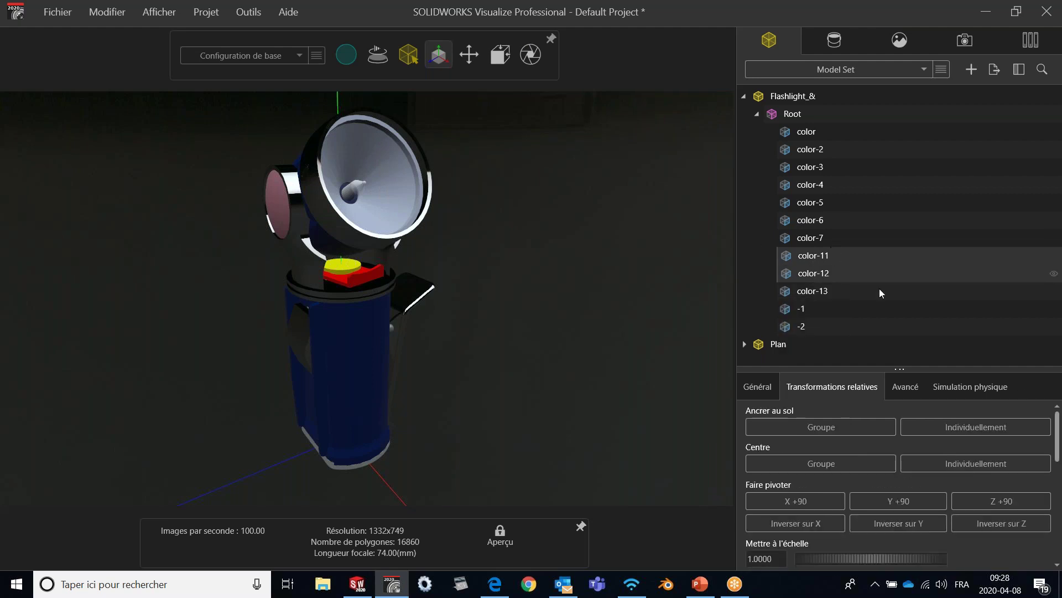
left_click(753, 387)
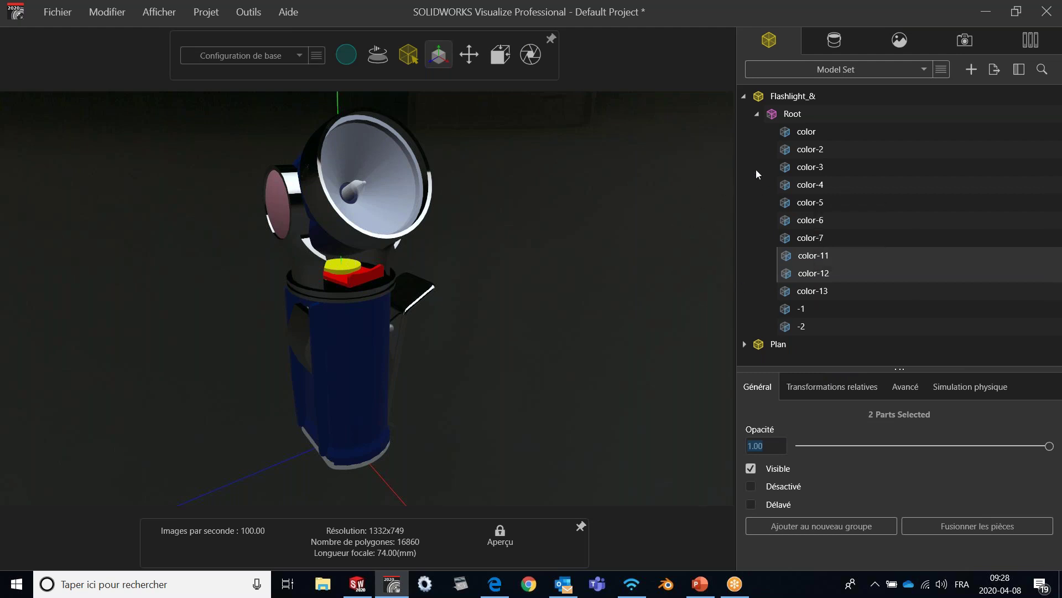
- Change the selection tool from whole models to individual parts and test it on the flashlight's body
left_click(343, 353)
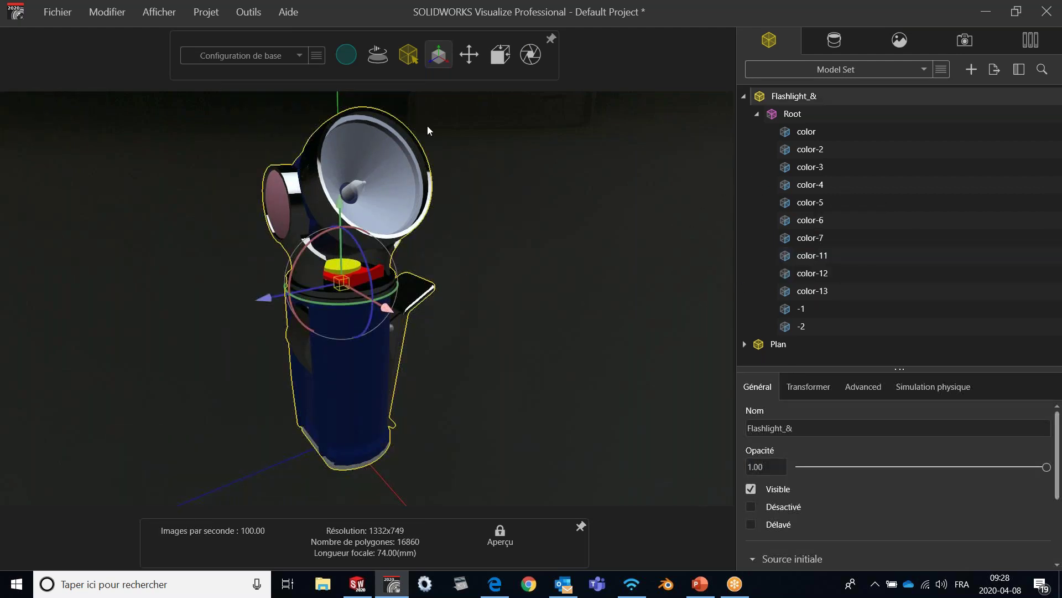
left_click(407, 55)
left_click(400, 86)
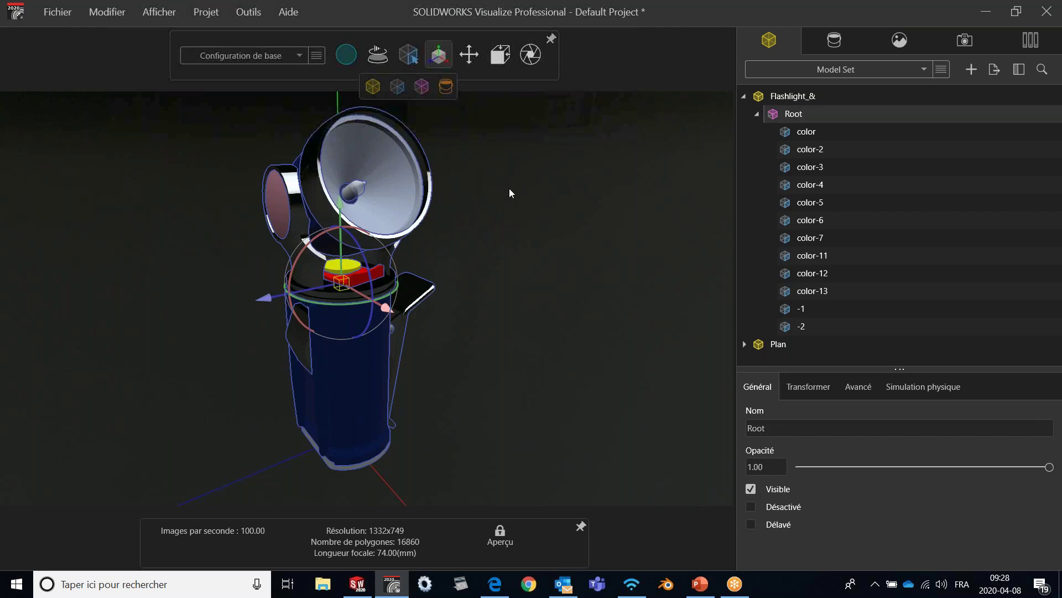
left_click(509, 190)
left_click(364, 339)
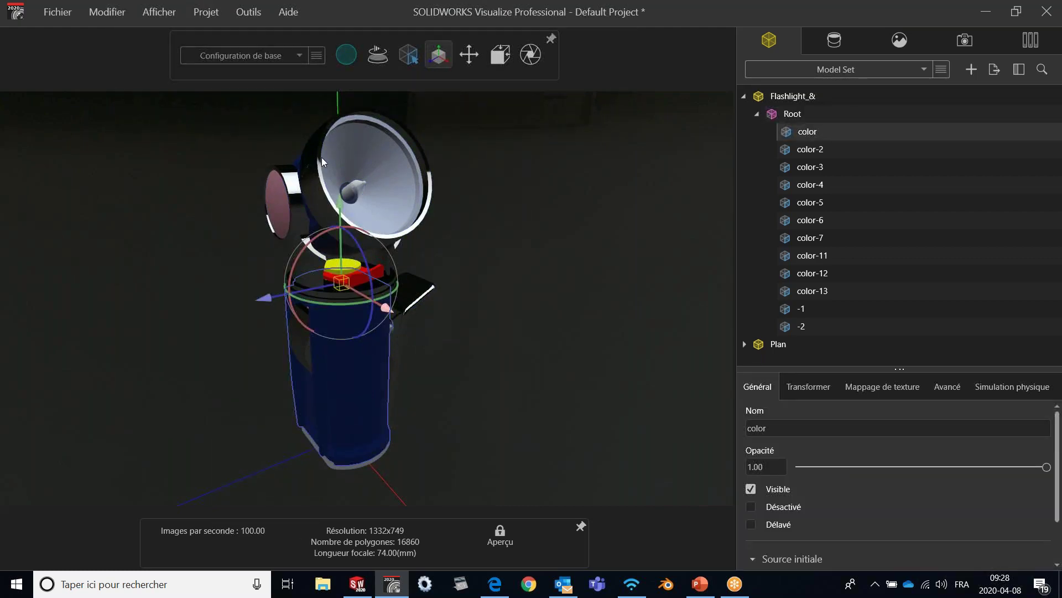
left_click(446, 275)
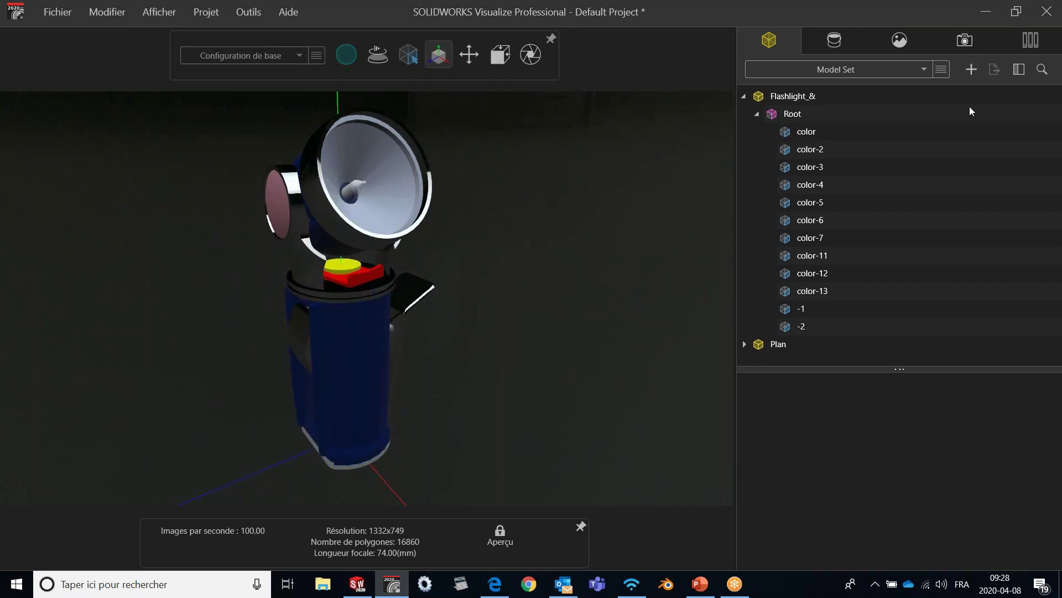
- Activate the unlocked SOLIDWORKS Viewport camera and merge the flashlight's body and head into a single part
left_click(965, 41)
double_click(976, 120)
middle_click_drag(451, 242, 475, 239)
left_click(408, 55)
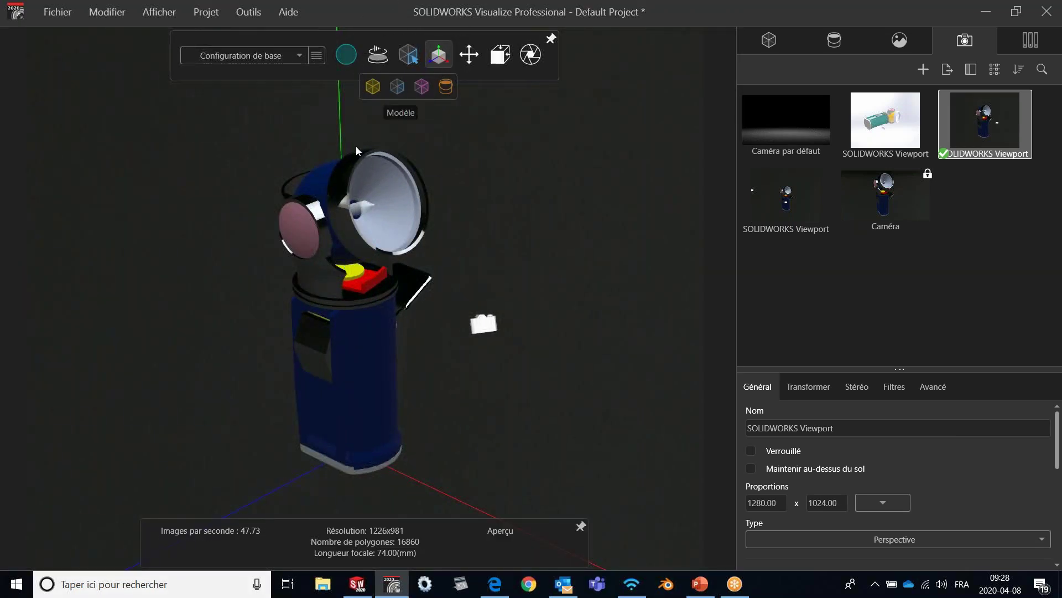
left_click(325, 170)
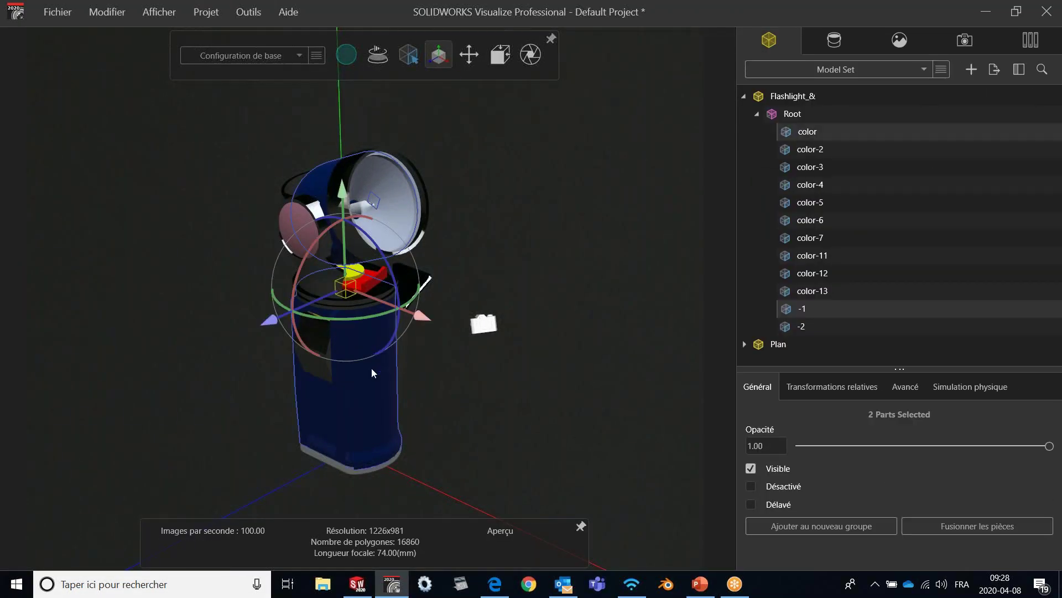
left_click(966, 526)
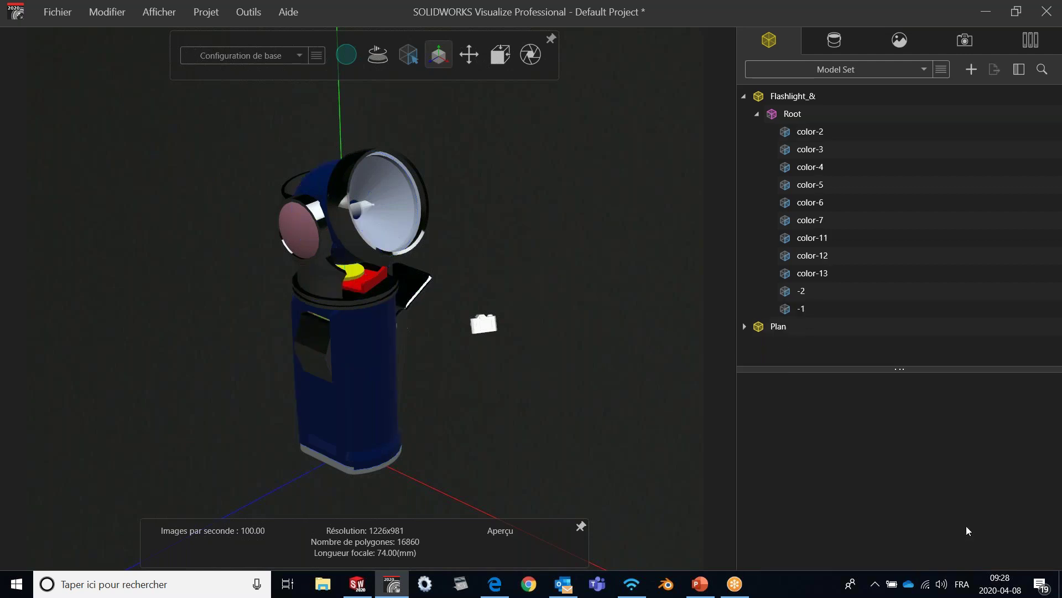
- Show the cloud appearance library and select the Basic Green plastic
left_click(1030, 41)
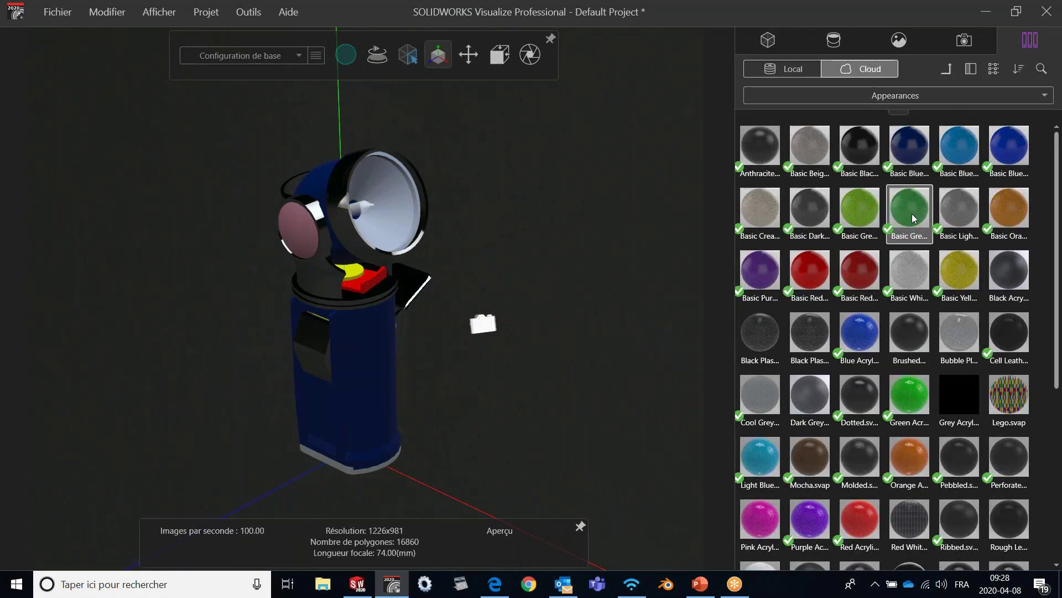
left_click_drag(914, 219, 527, 224)
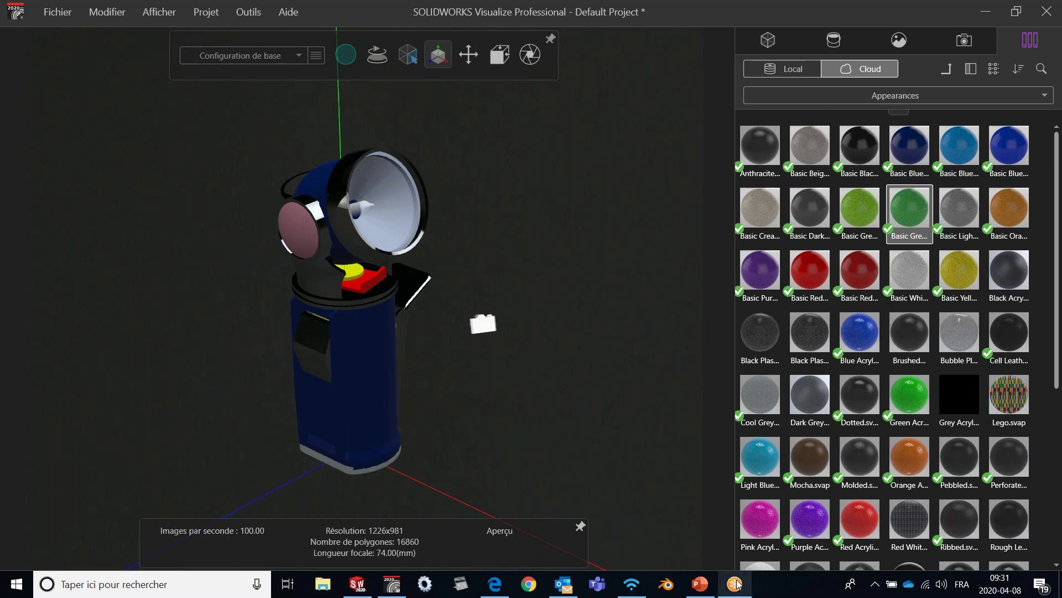
mouse_move(736, 582)
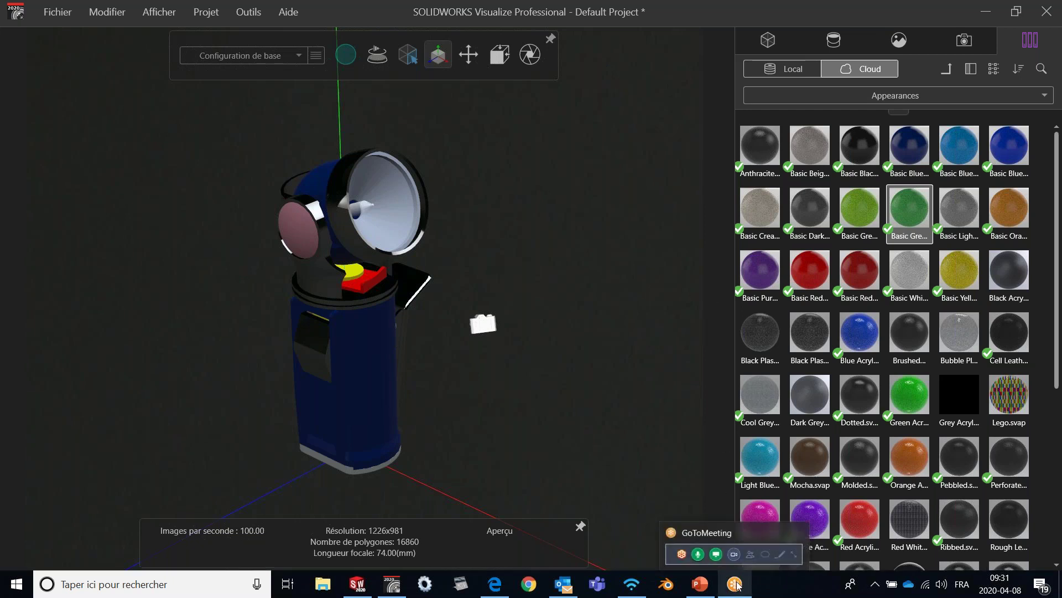